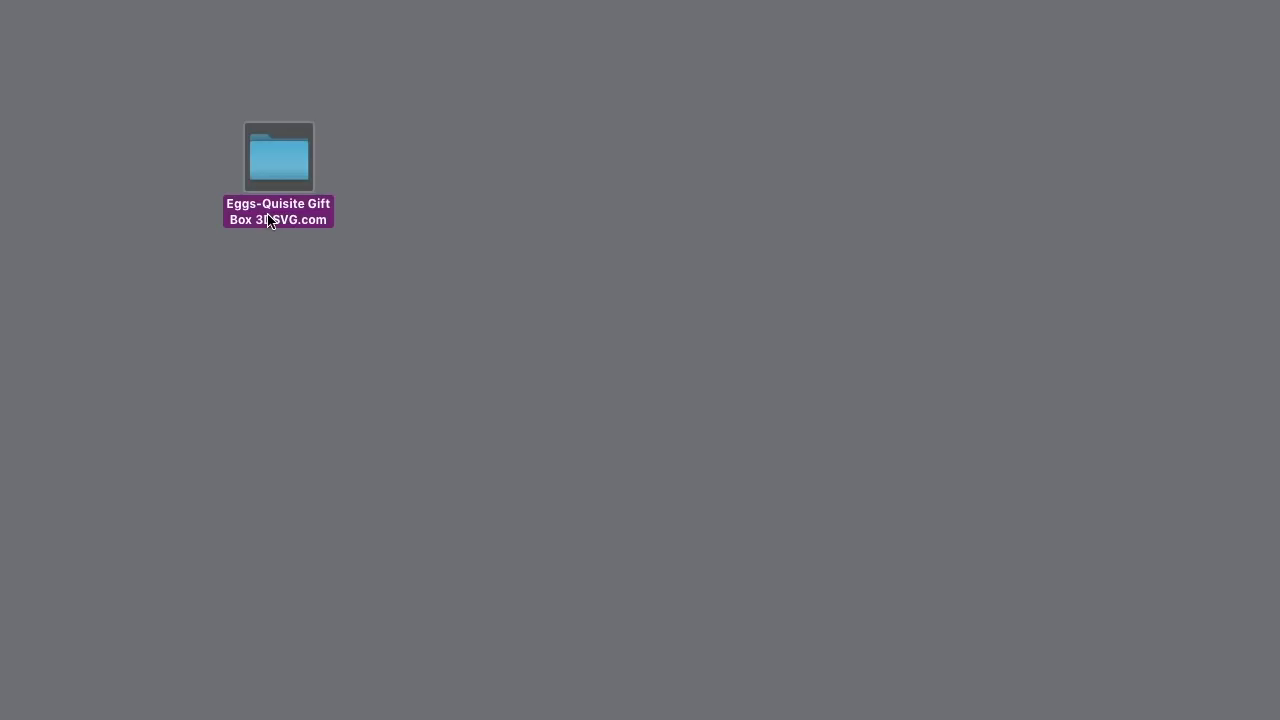
# - Open the Eggs-Quisite Gift Box 3DSVG.com folder and preview Eggs-Quisite Gift Box.jpg, fitting the whole picture in view before closing it
pyautogui.doubleClick(271, 220)
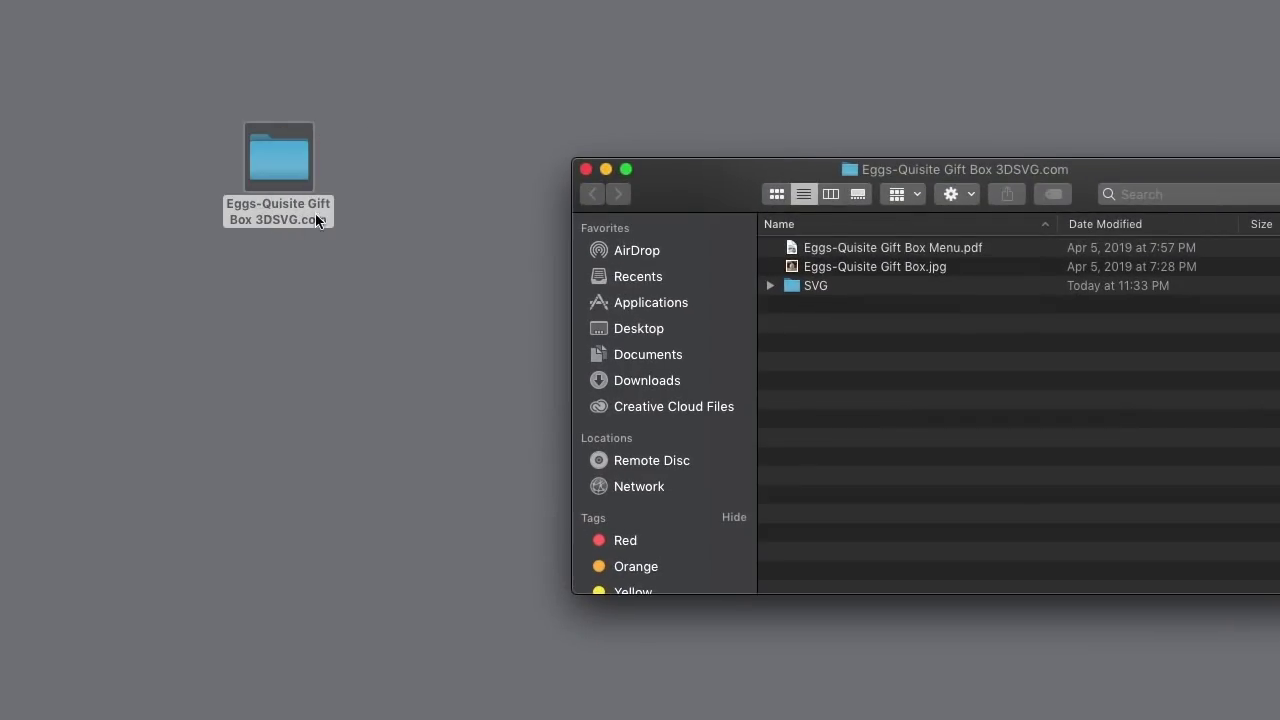
pyautogui.moveTo(734, 191); pyautogui.dragTo(535, 134)
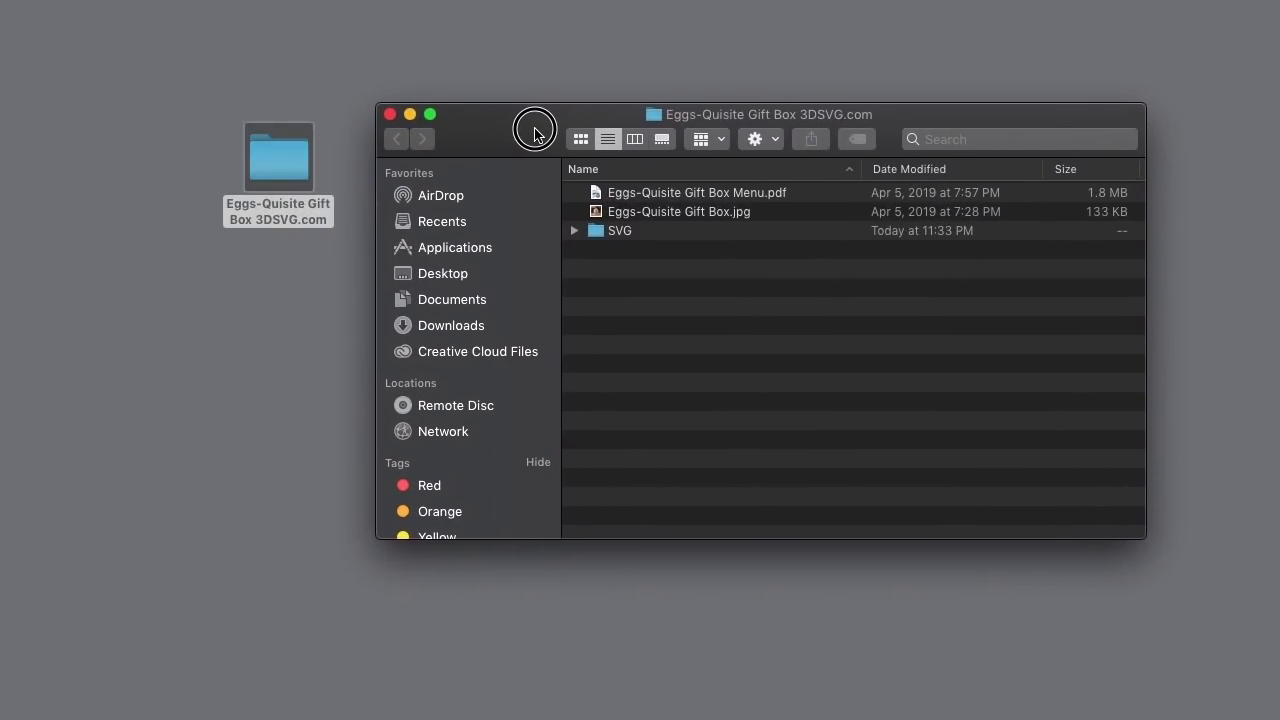
pyautogui.doubleClick(689, 214)
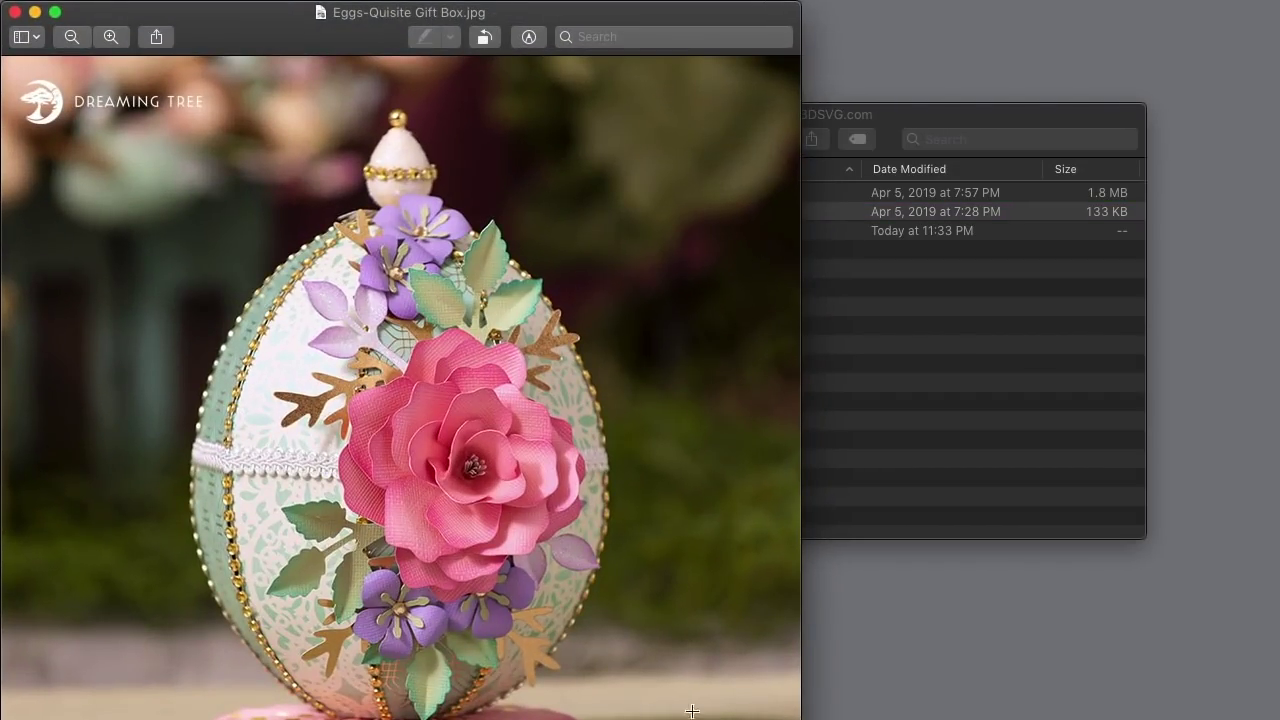
pyautogui.moveTo(800, 718); pyautogui.dragTo(714, 662)
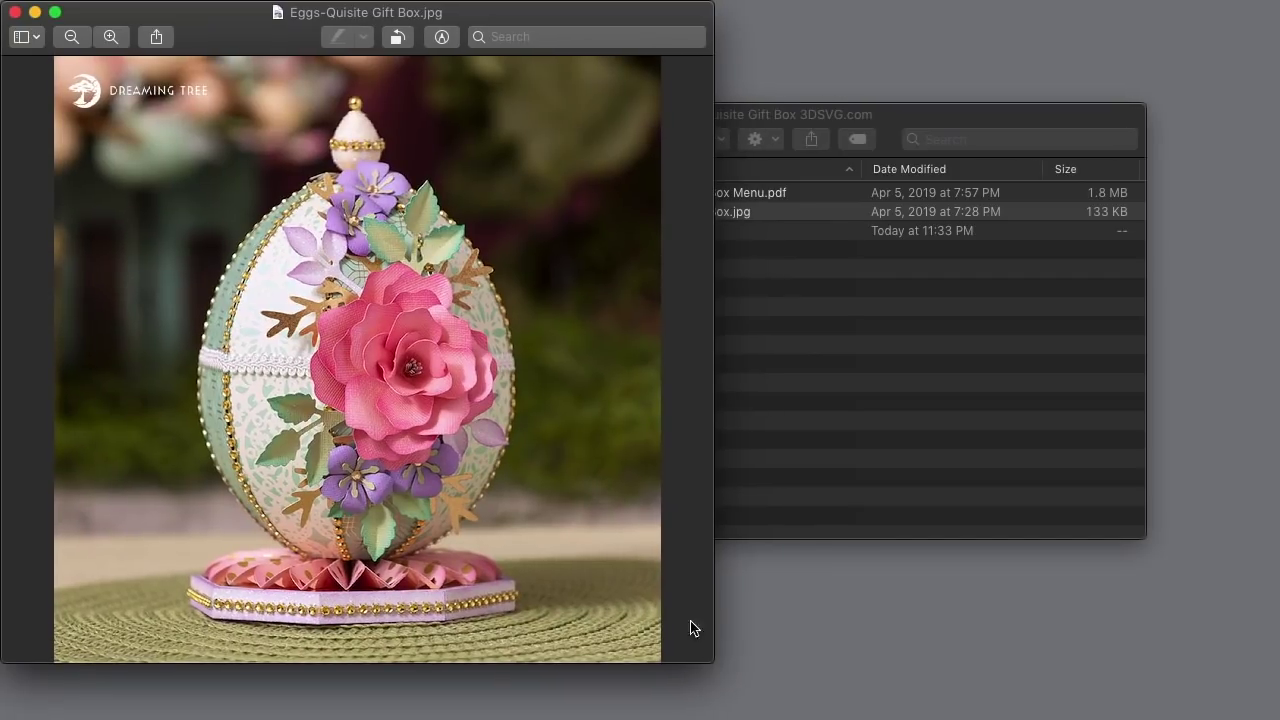
pyautogui.moveTo(500, 22); pyautogui.dragTo(514, 26)
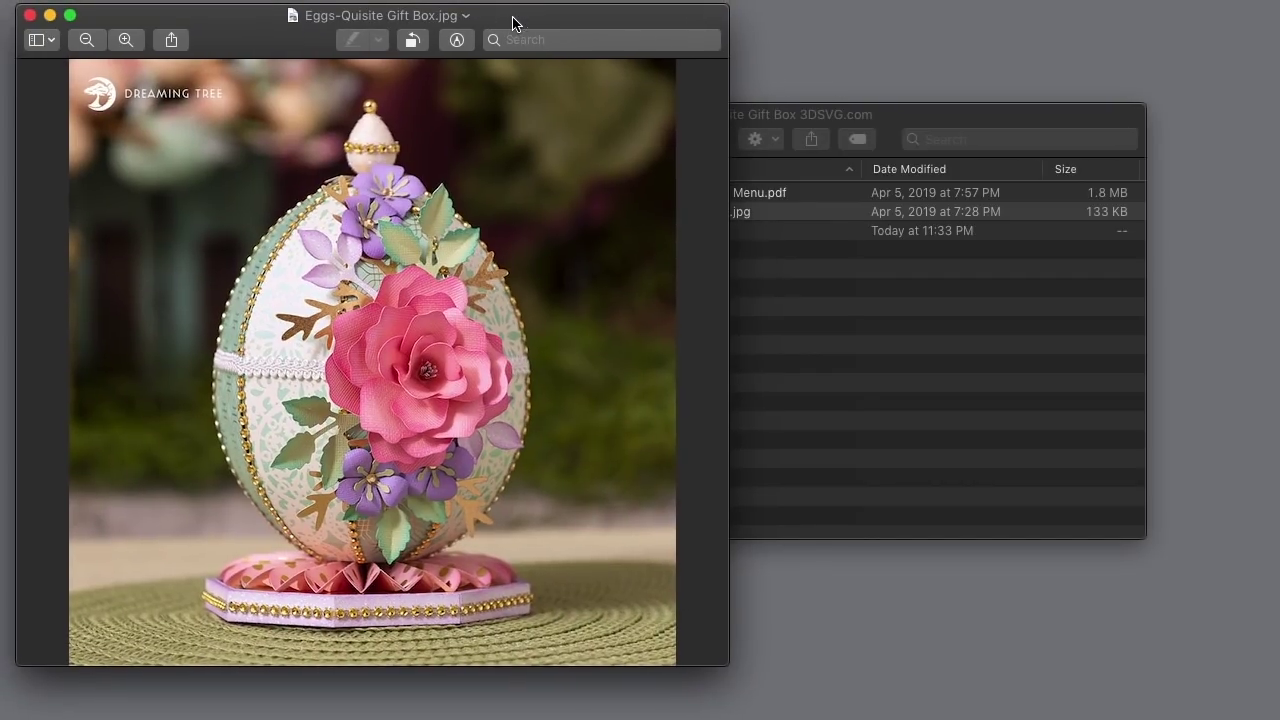
pyautogui.click(30, 15)
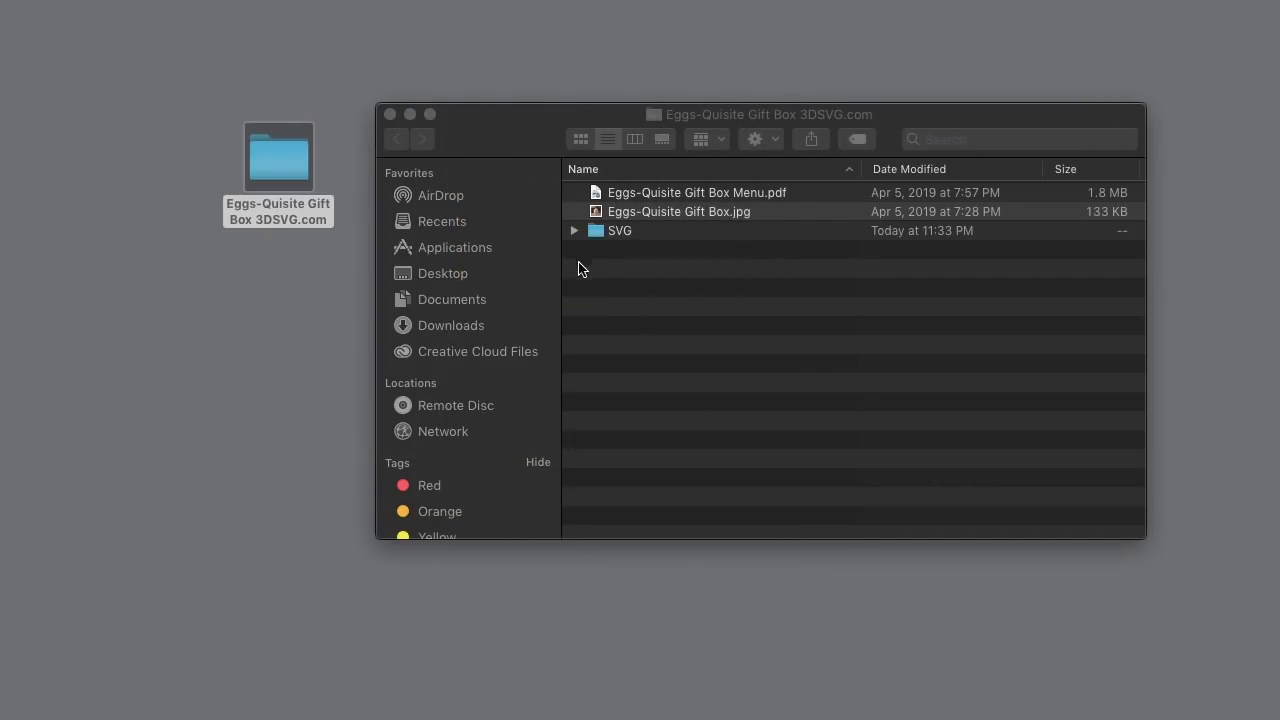
# - Look through the SVG folder and its Extras subfolder, ending back in the SVG folder
pyautogui.doubleClick(621, 233)
pyautogui.click(621, 233)
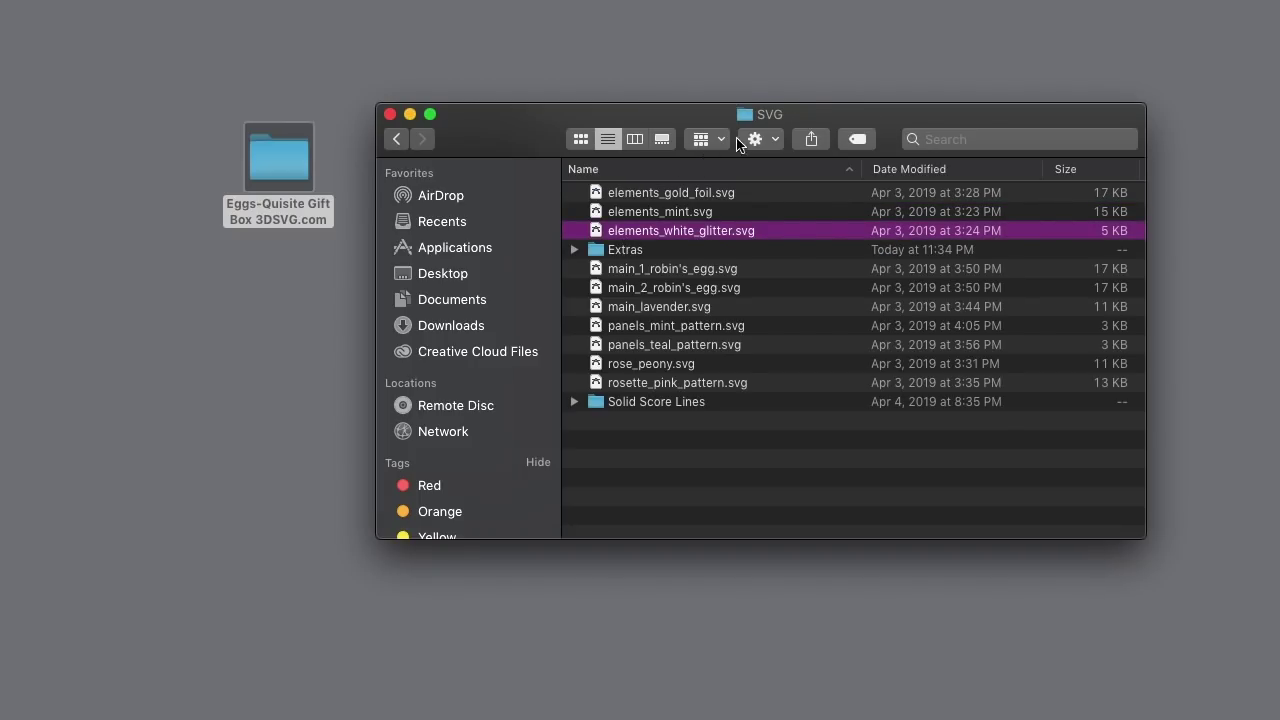
pyautogui.click(397, 139)
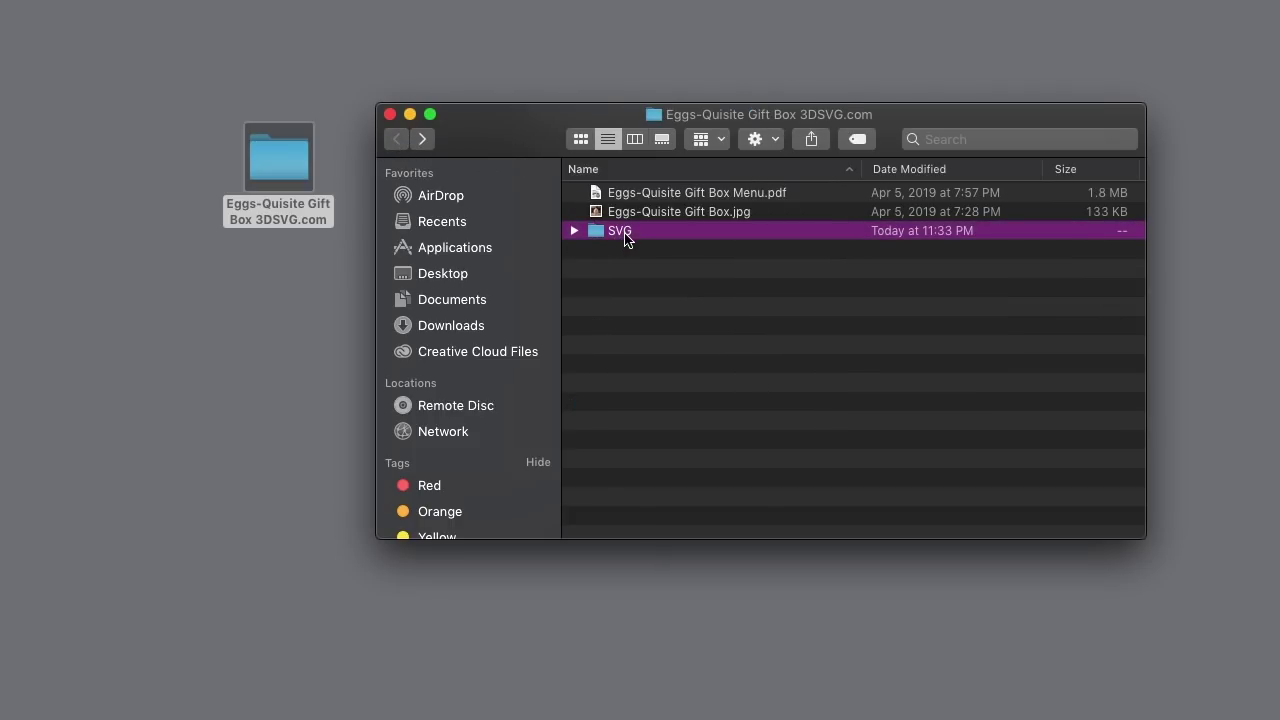
pyautogui.doubleClick(624, 236)
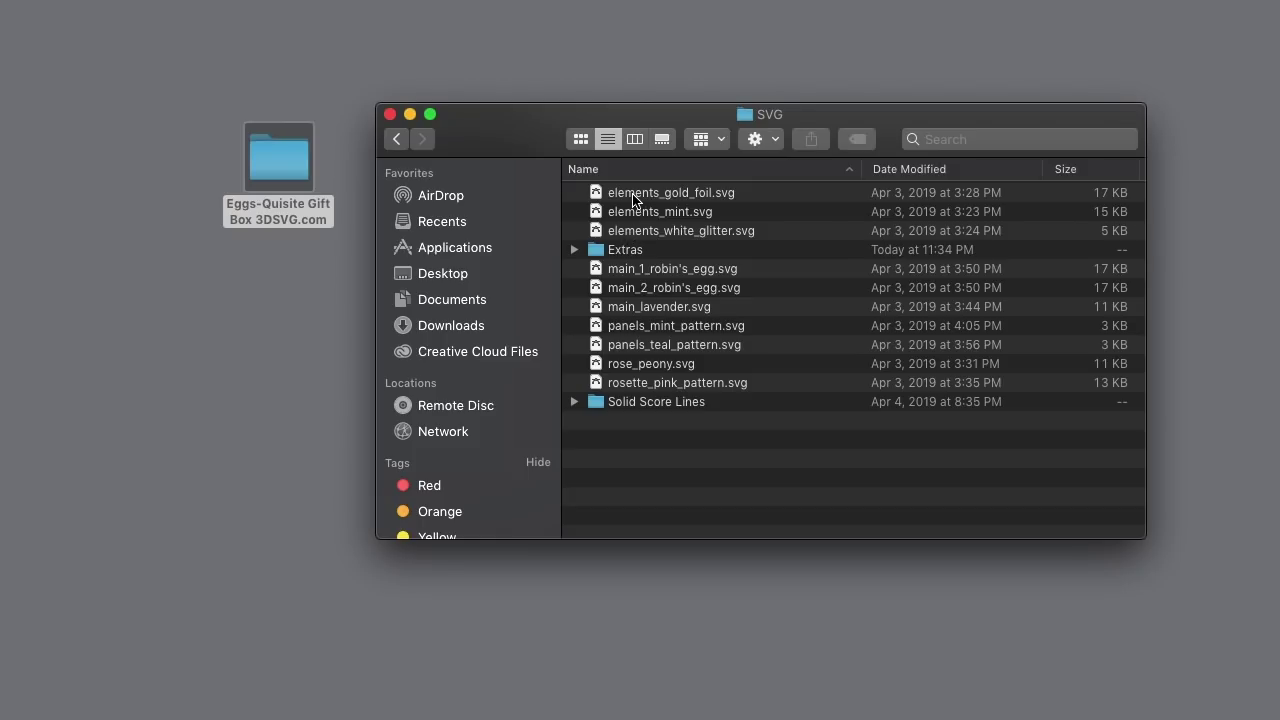
pyautogui.click(626, 252)
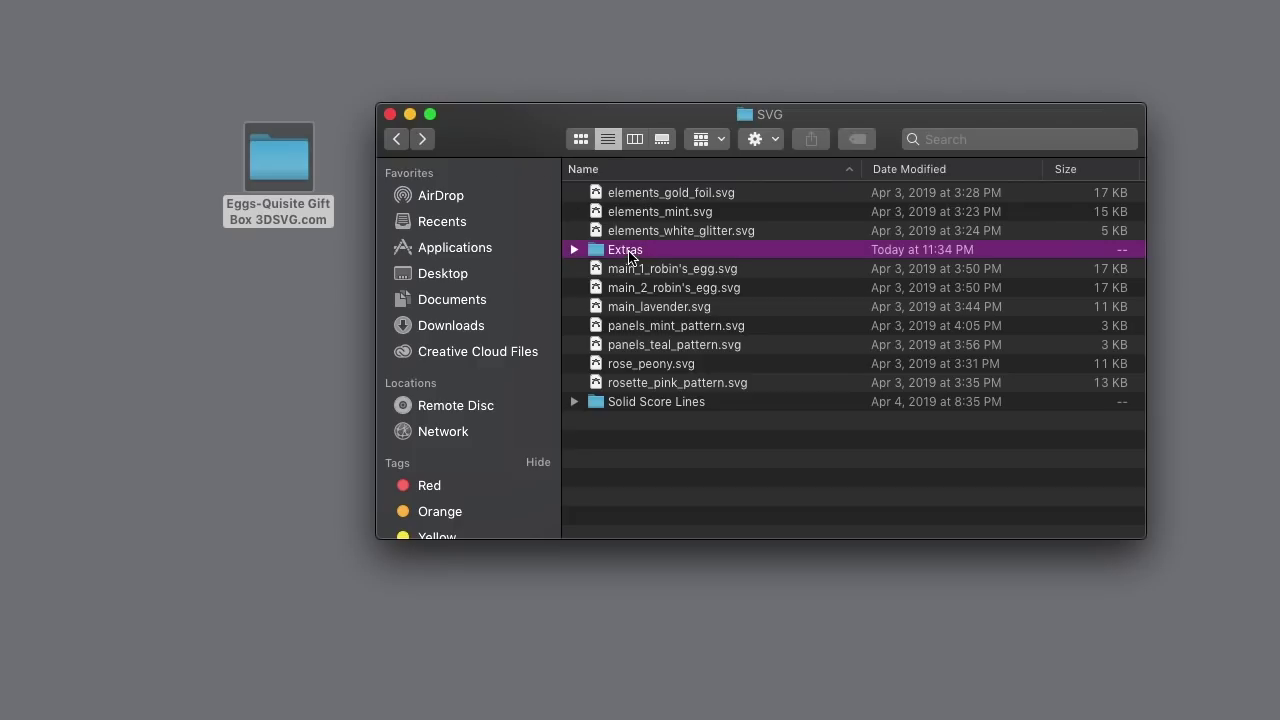
pyautogui.doubleClick(622, 255)
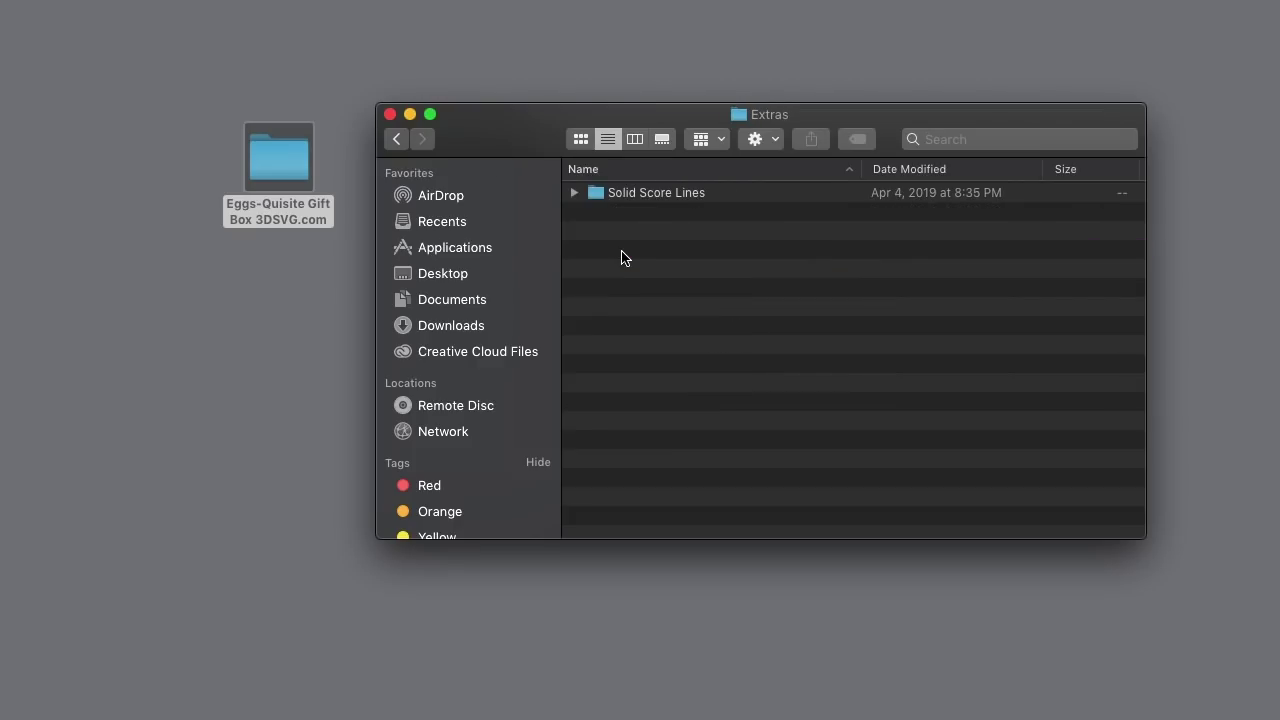
pyautogui.click(398, 142)
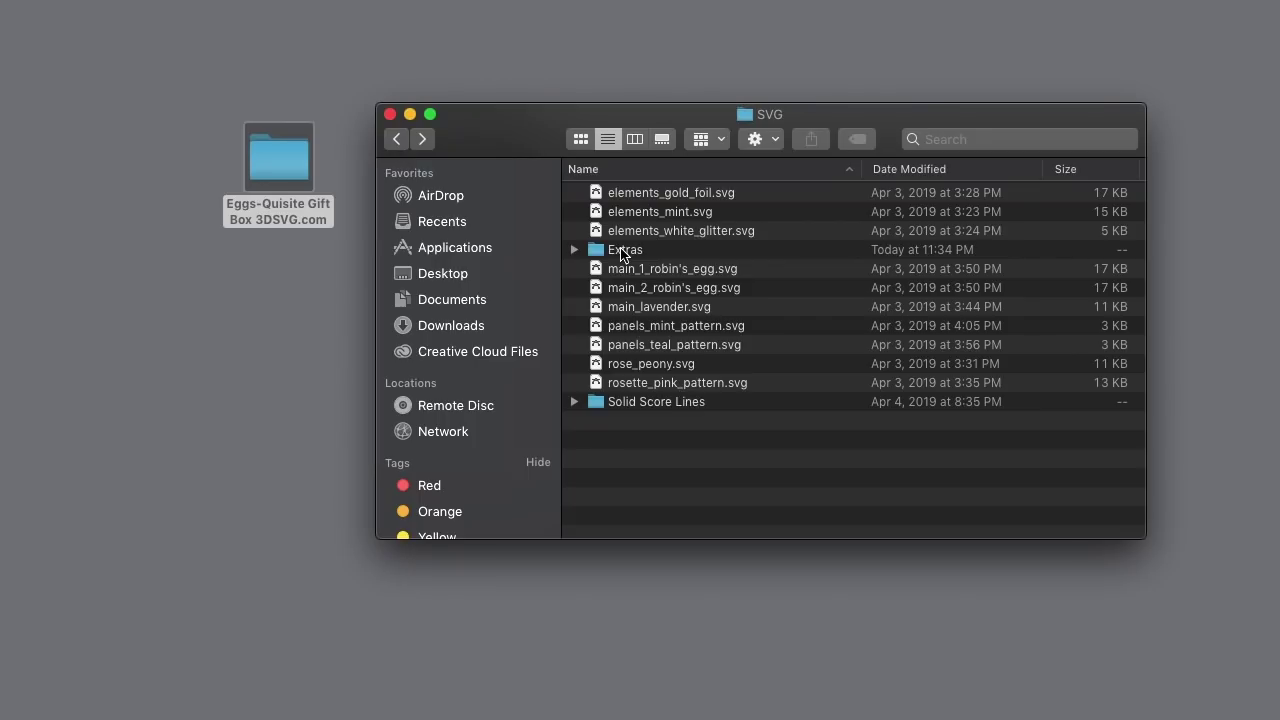
# - Delete the Solid Score Lines folder directly inside the SVG folder, and select the Solid Score Lines folder kept inside Extras
pyautogui.click(627, 407)
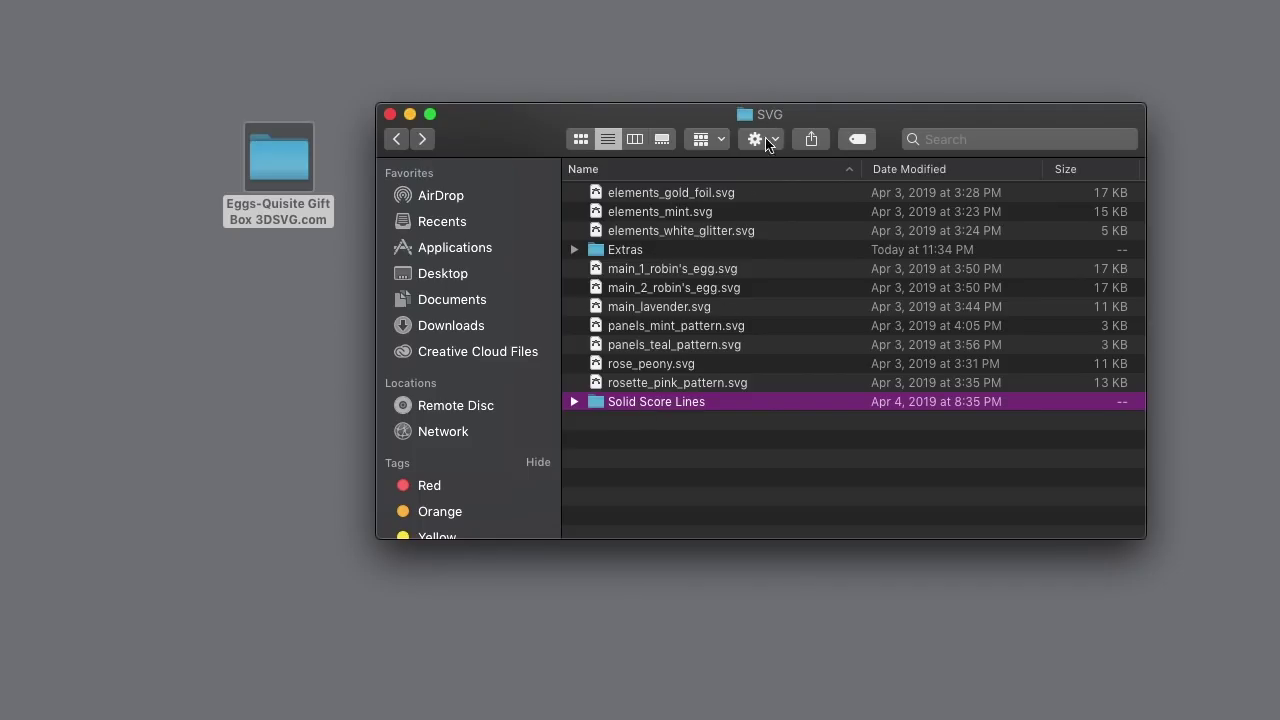
pyautogui.press('super+BackSpace')
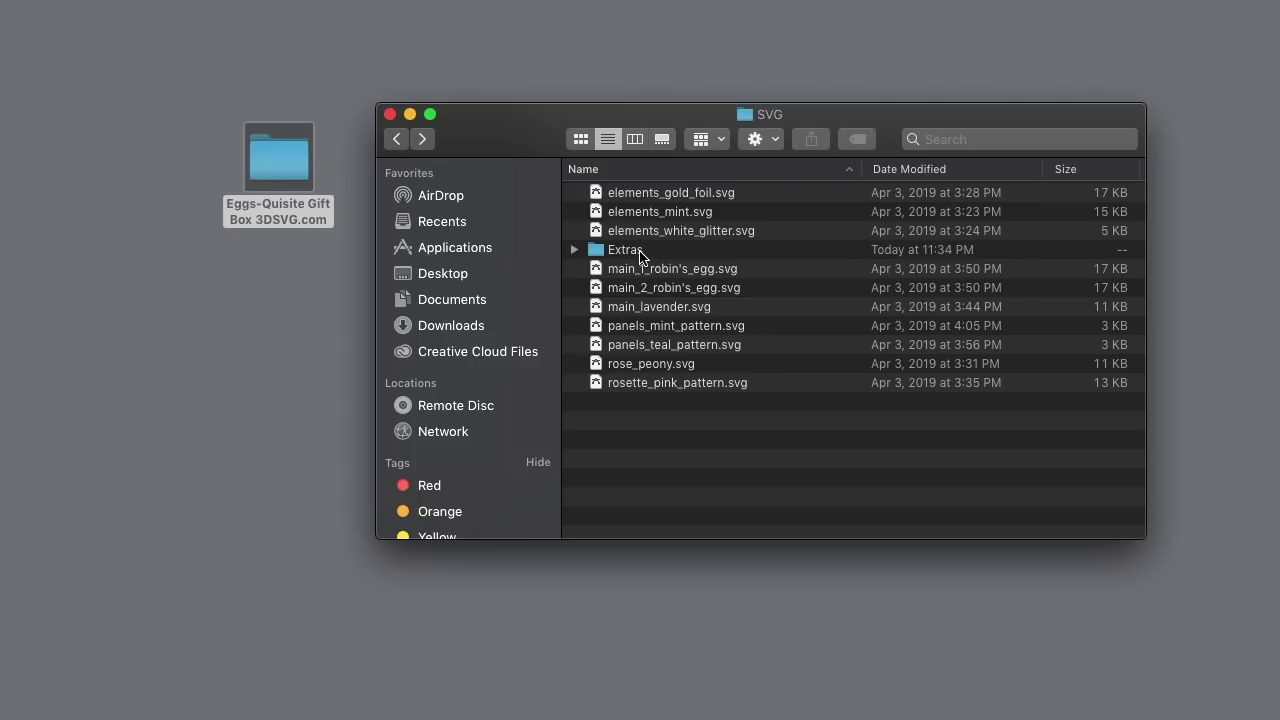
pyautogui.doubleClick(636, 252)
pyautogui.press('super+bracketleft')
pyautogui.doubleClick(626, 252)
pyautogui.click(626, 195)
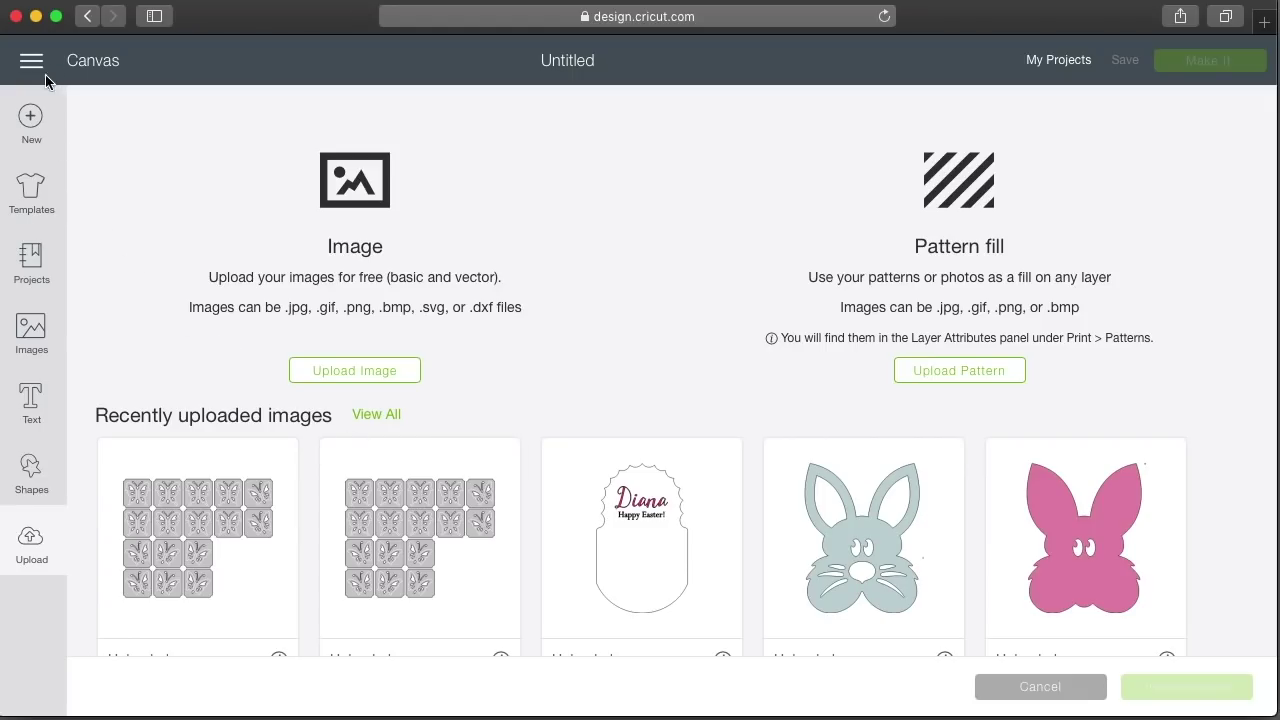
# - Start a new canvas in Cricut Design Space and begin an image upload by browsing for a file on the computer
pyautogui.click(40, 132)
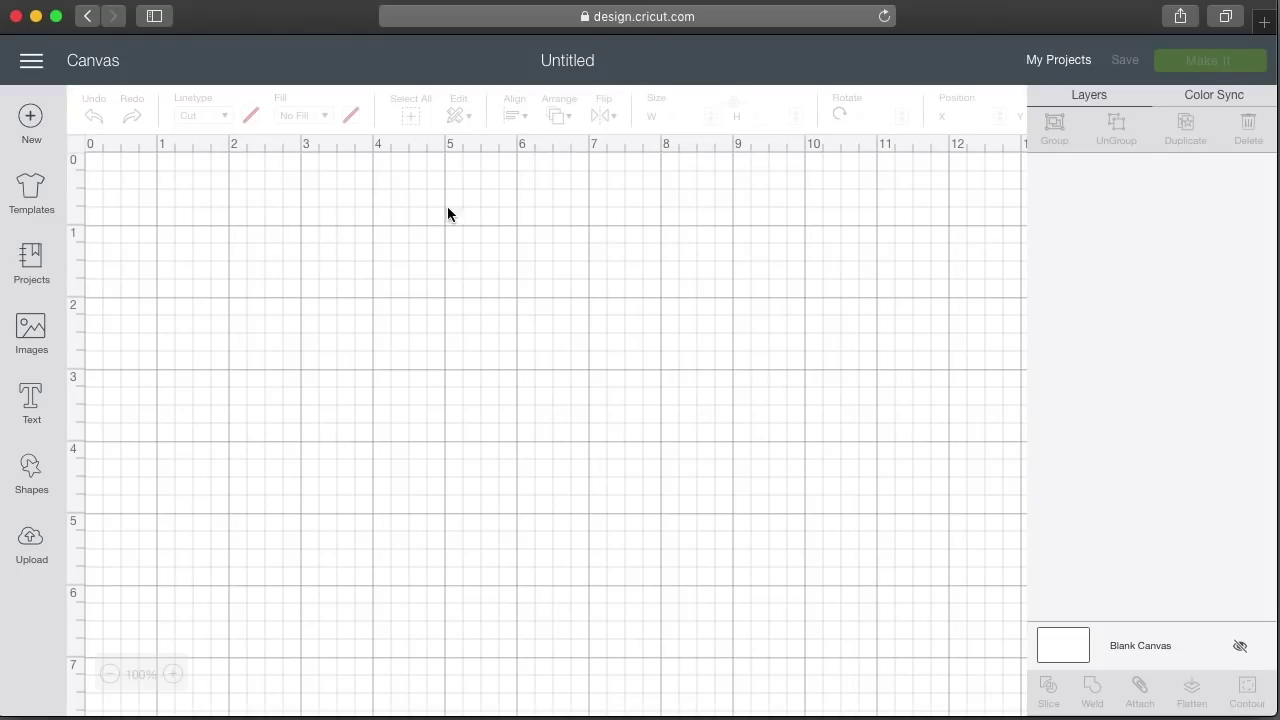
pyautogui.click(31, 545)
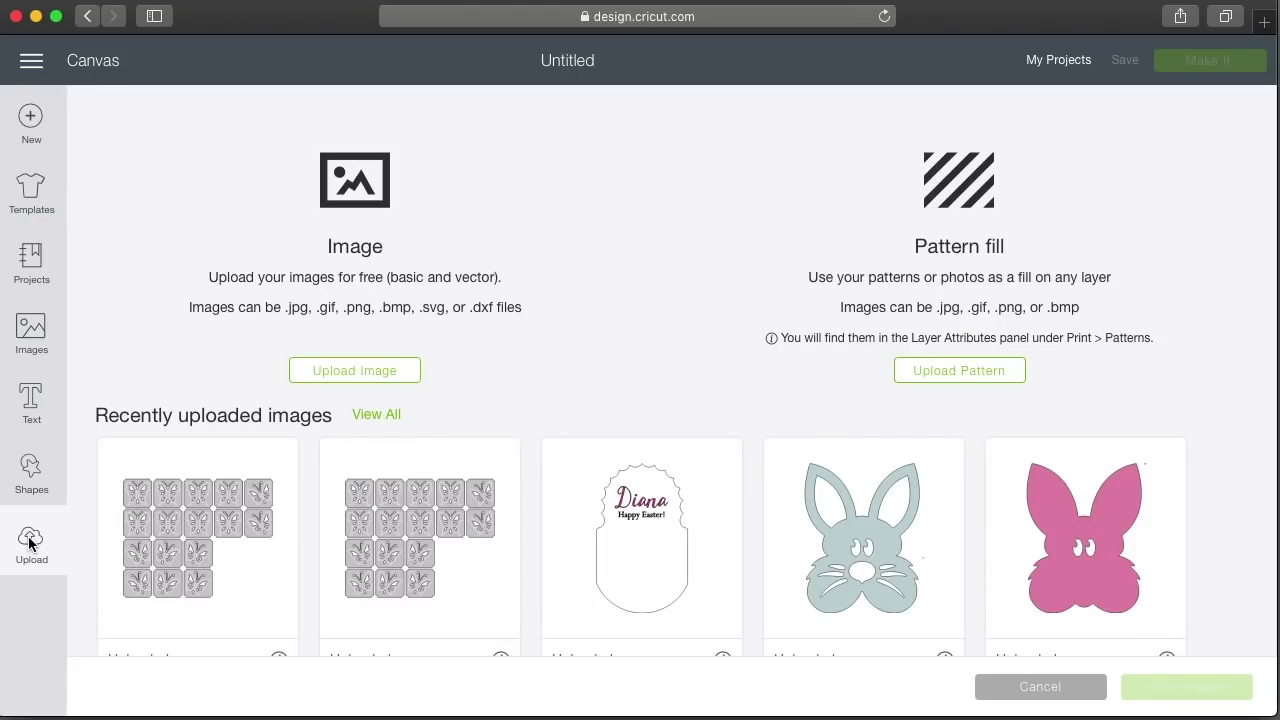
pyautogui.click(356, 379)
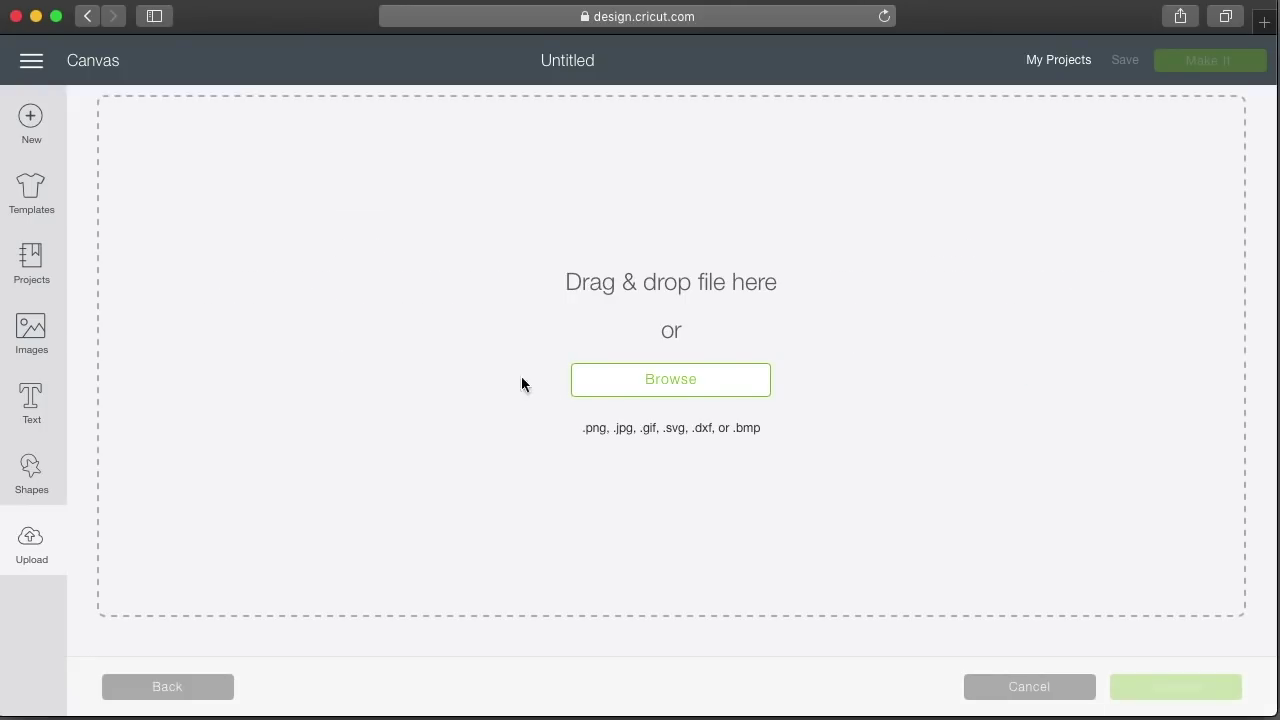
pyautogui.click(665, 390)
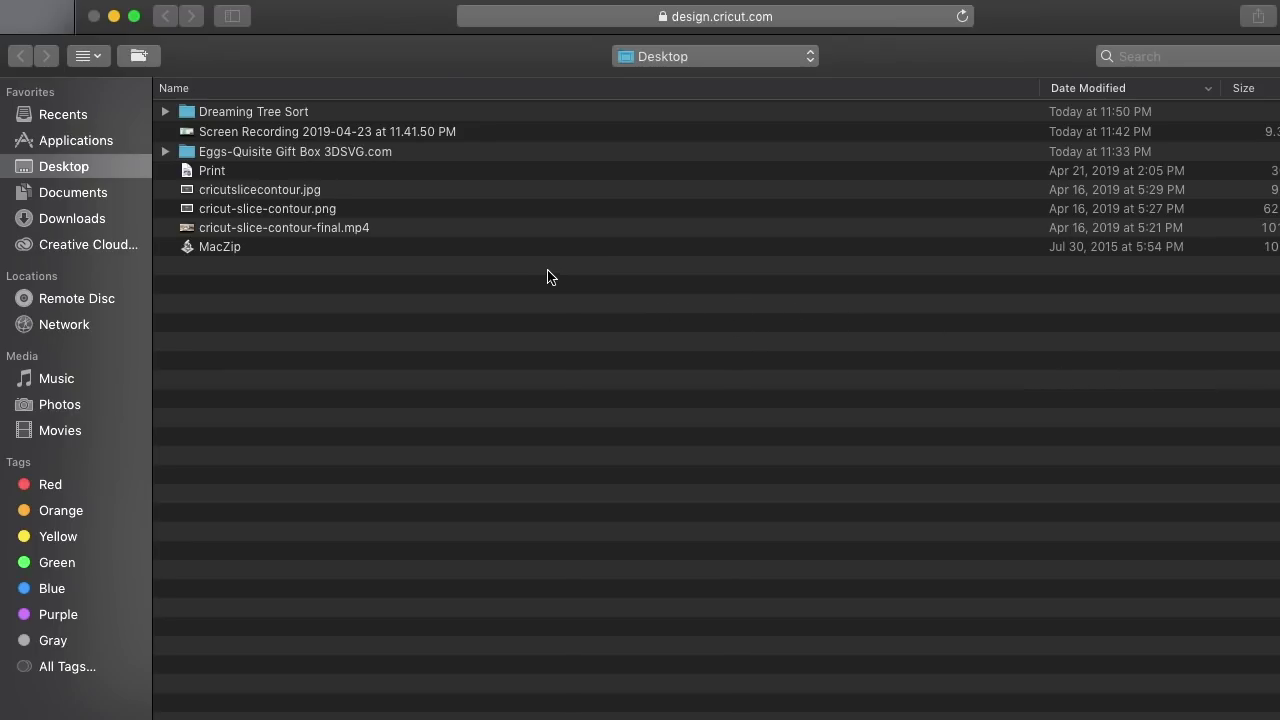
# - Upload ss_main_2_robin's_egg.svg from the gift box's SVG > Extras > Solid Score Lines folder and save it to the uploaded images
pyautogui.click(318, 153)
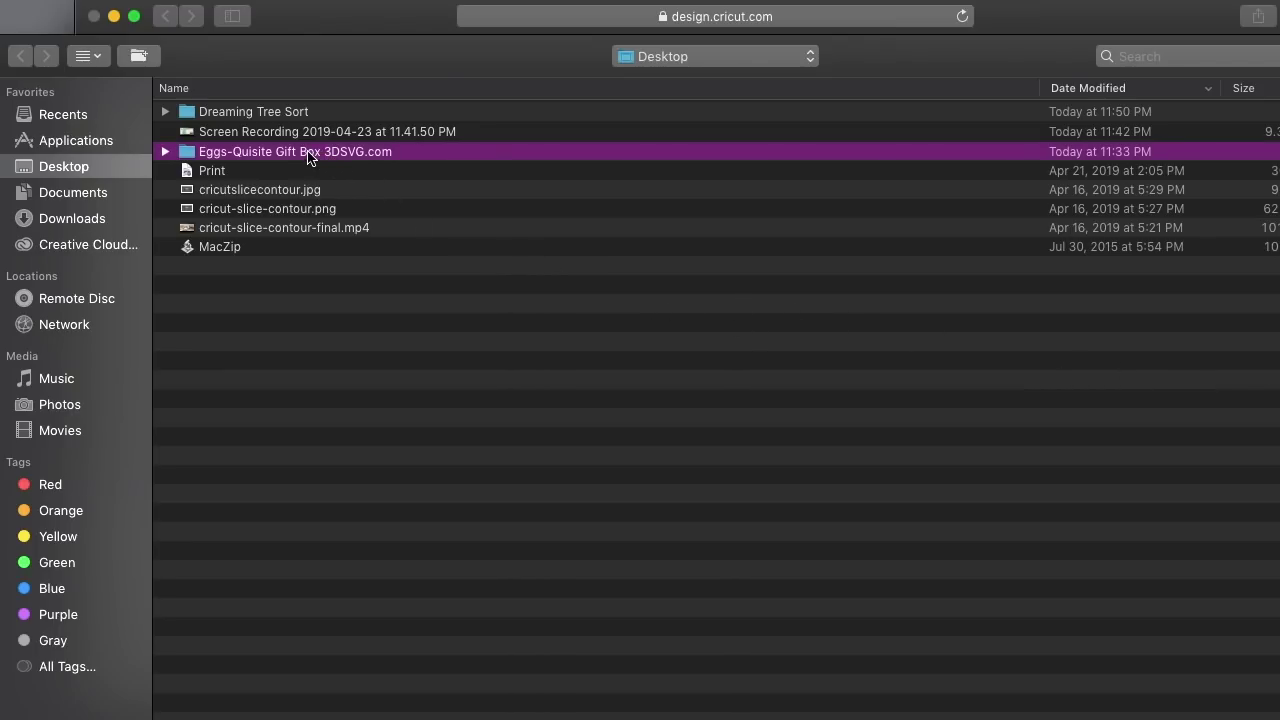
pyautogui.doubleClick(307, 156)
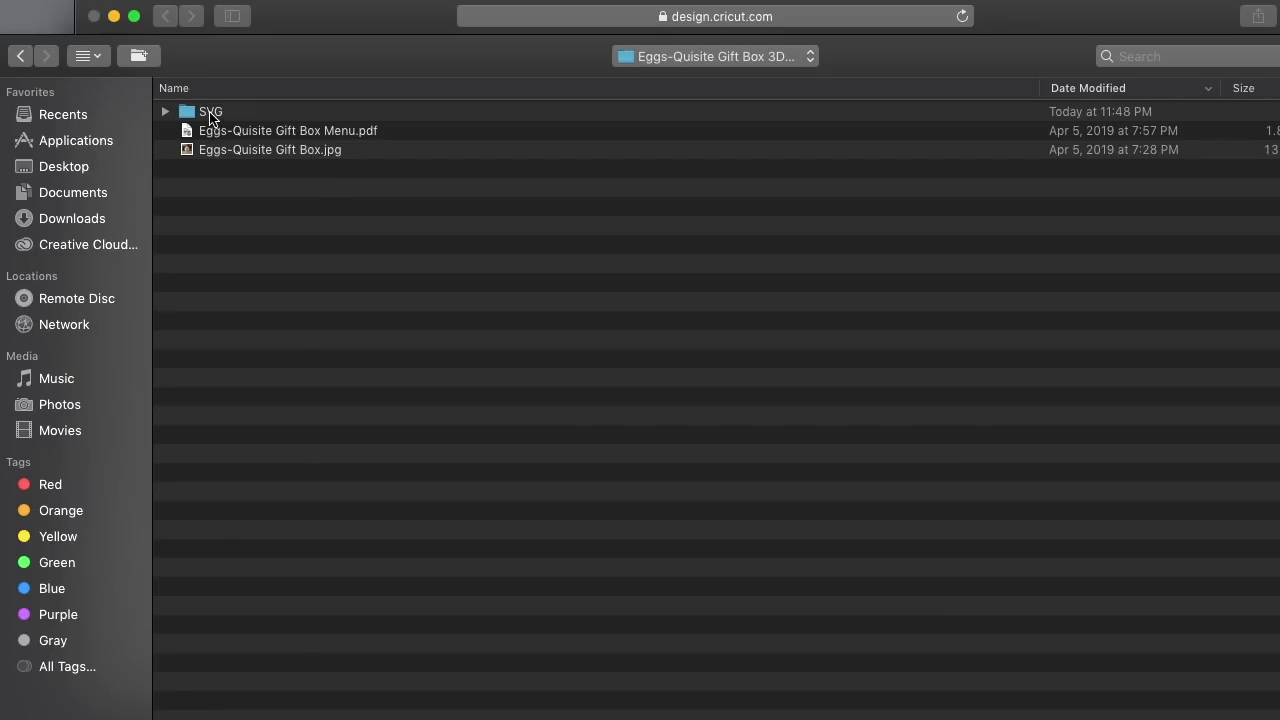
pyautogui.doubleClick(211, 115)
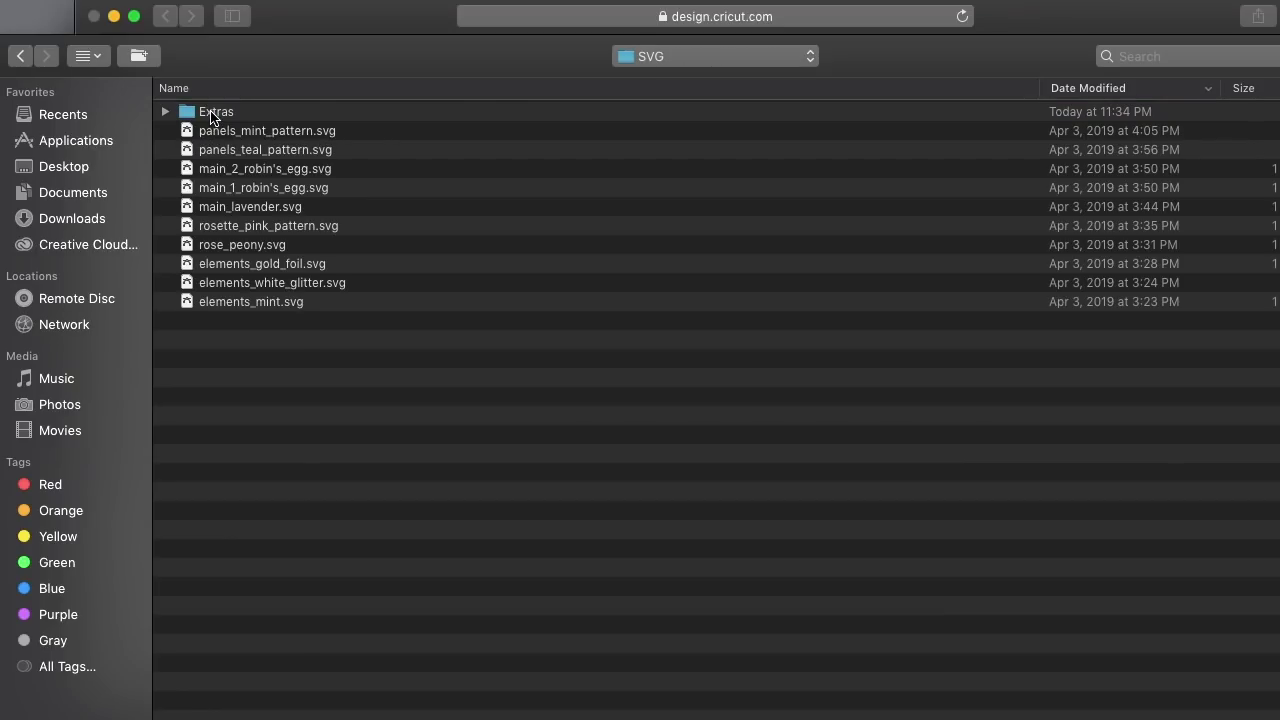
pyautogui.click(212, 116)
pyautogui.doubleClick(216, 116)
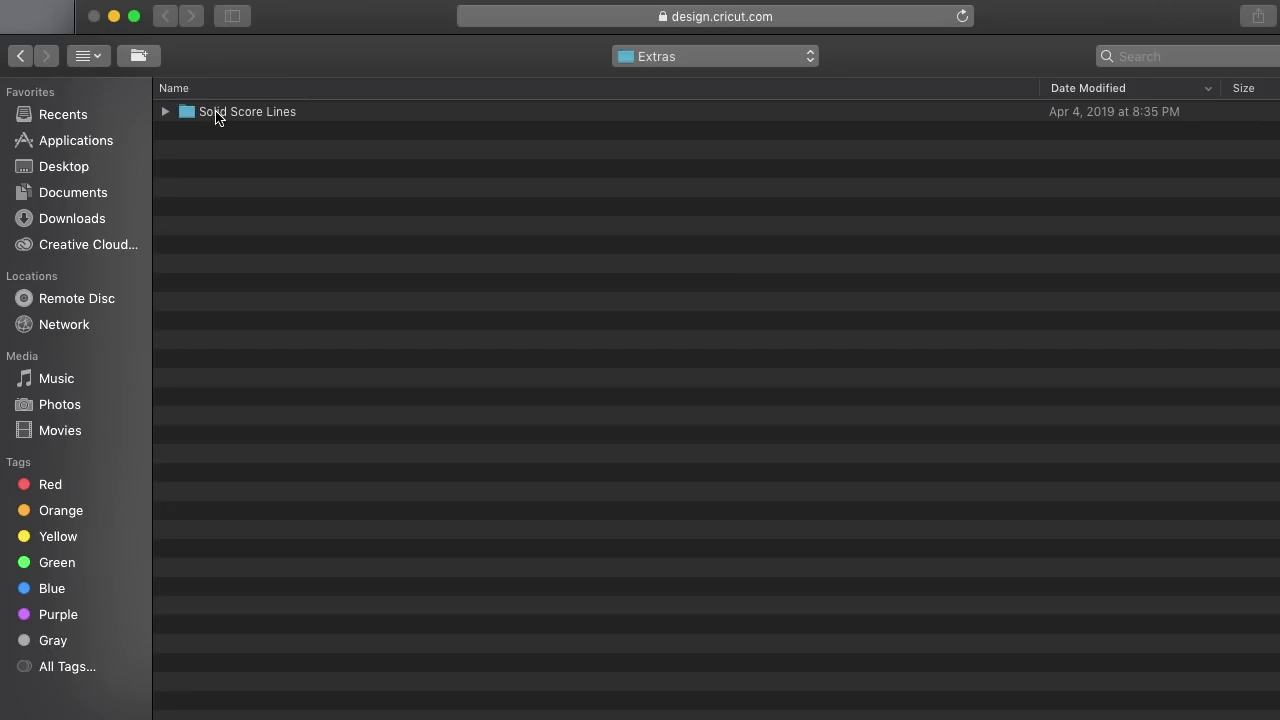
pyautogui.doubleClick(216, 112)
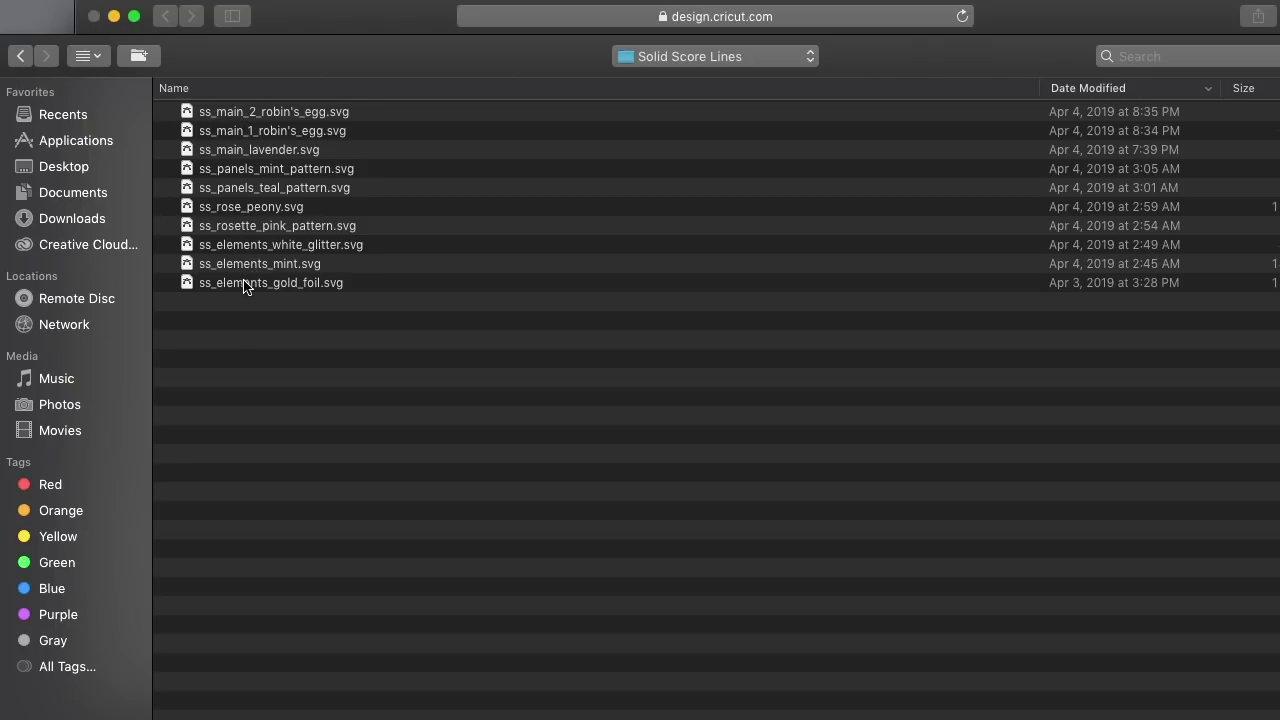
pyautogui.click(229, 116)
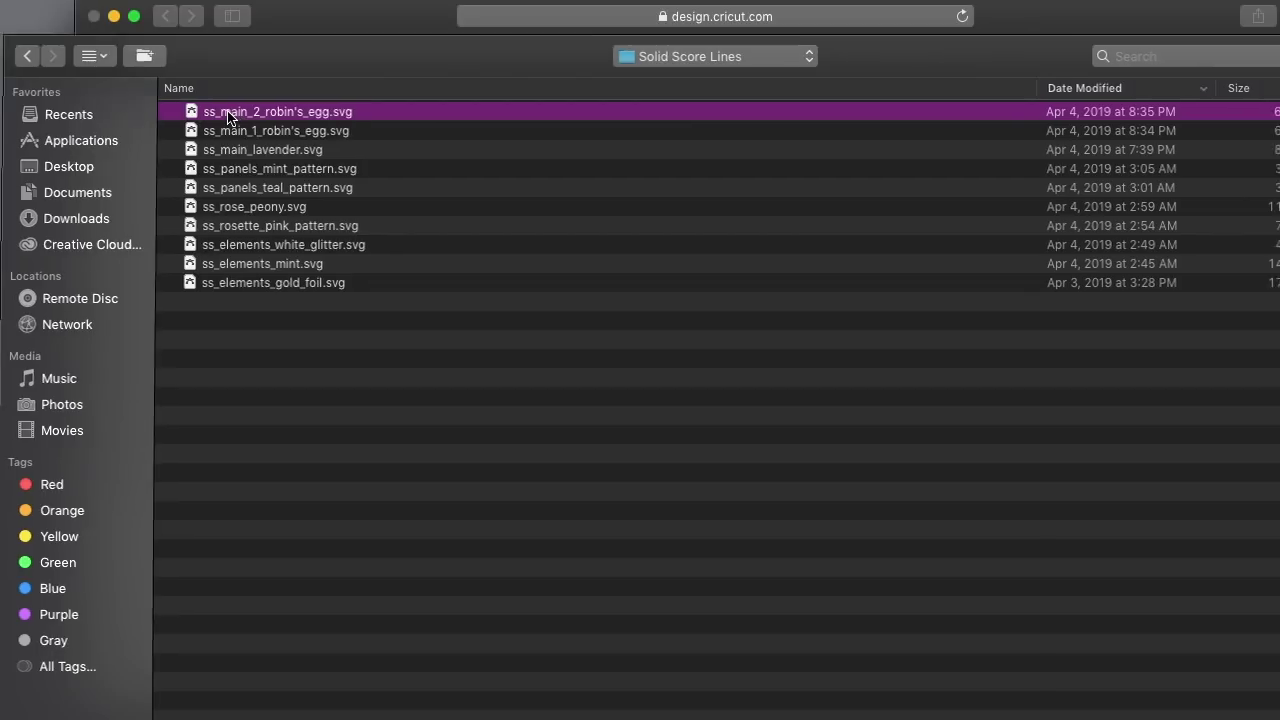
pyautogui.doubleClick(228, 114)
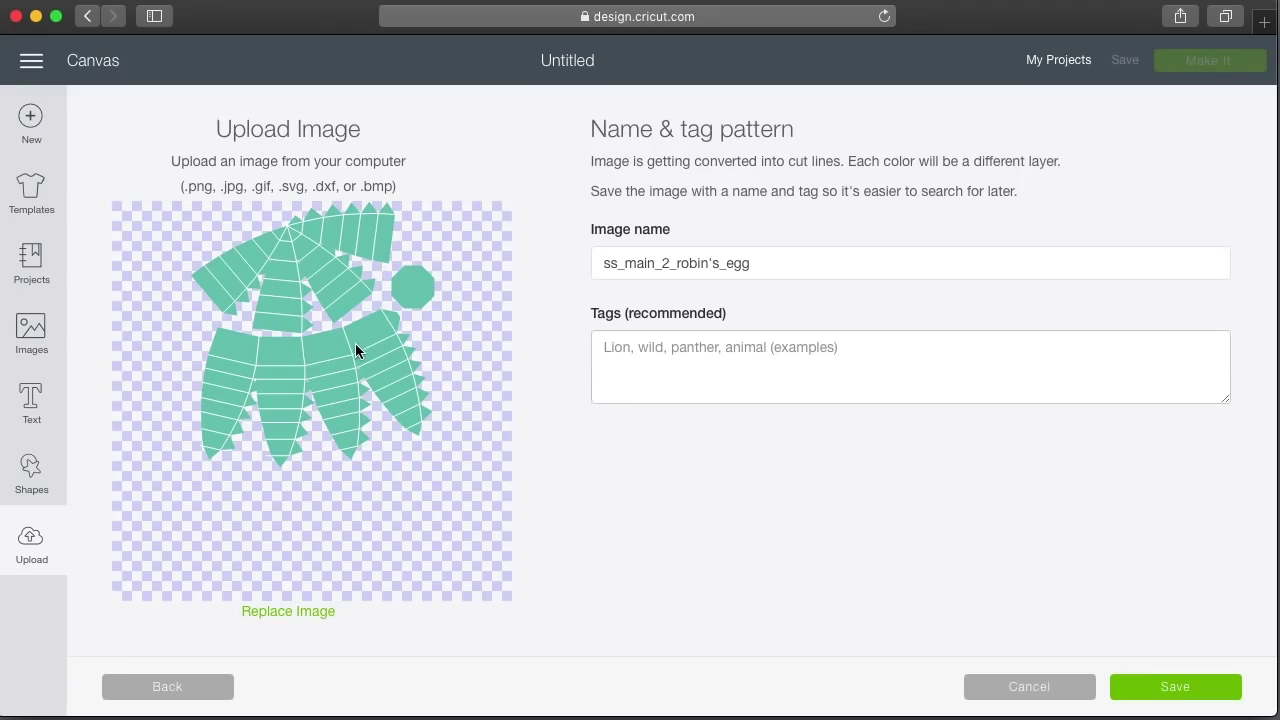
pyautogui.click(1176, 690)
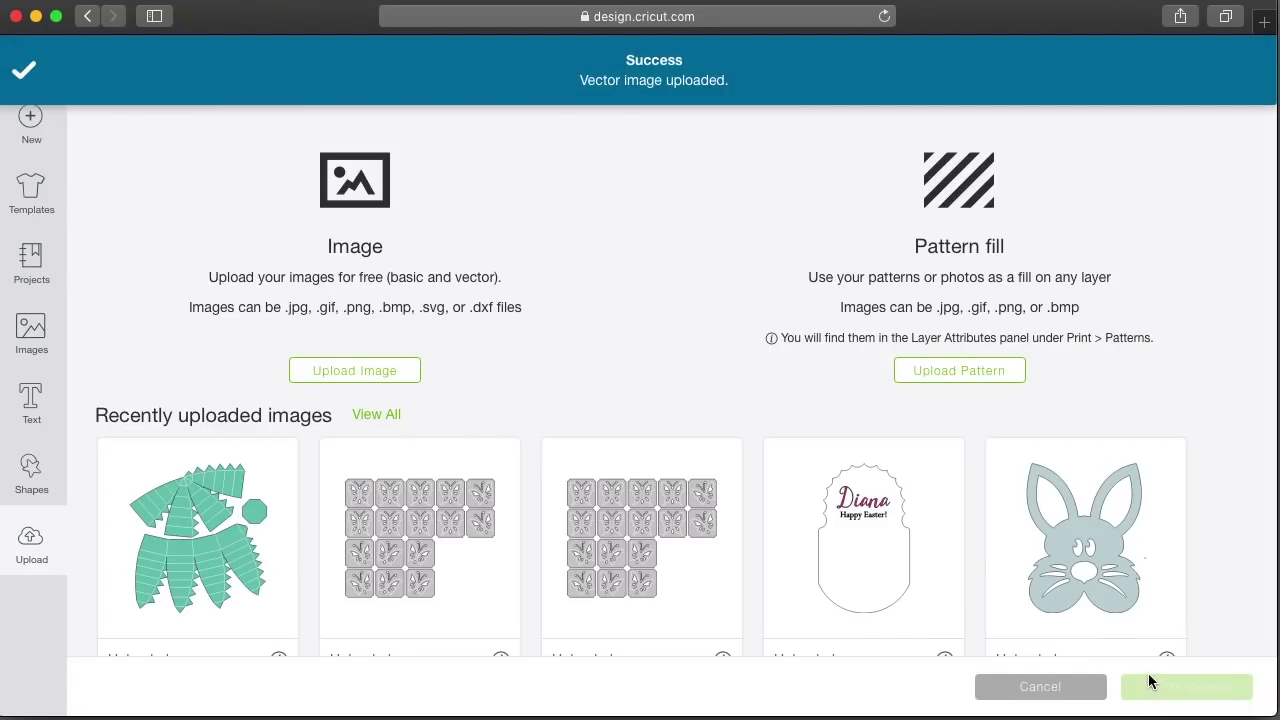
# - Upload ss_main_1_robin's_egg.svg from the Solid Score Lines folder and save it to the uploaded images
pyautogui.click(343, 372)
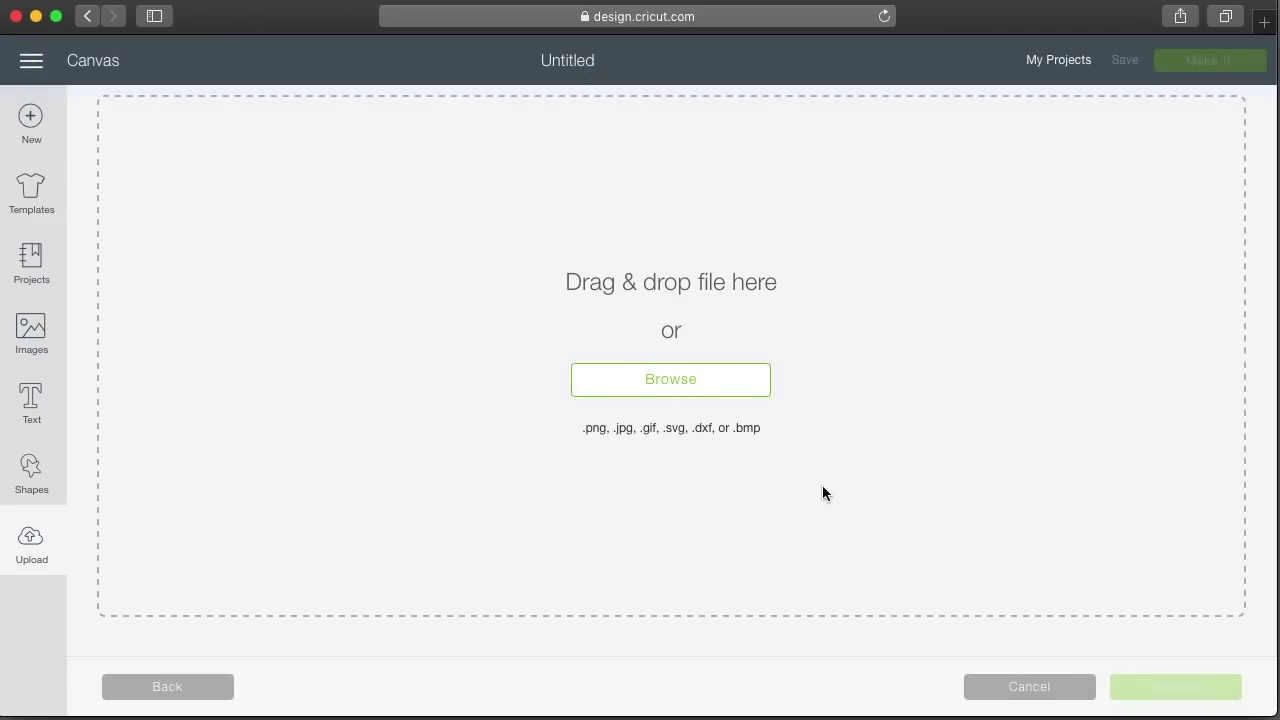
pyautogui.click(669, 388)
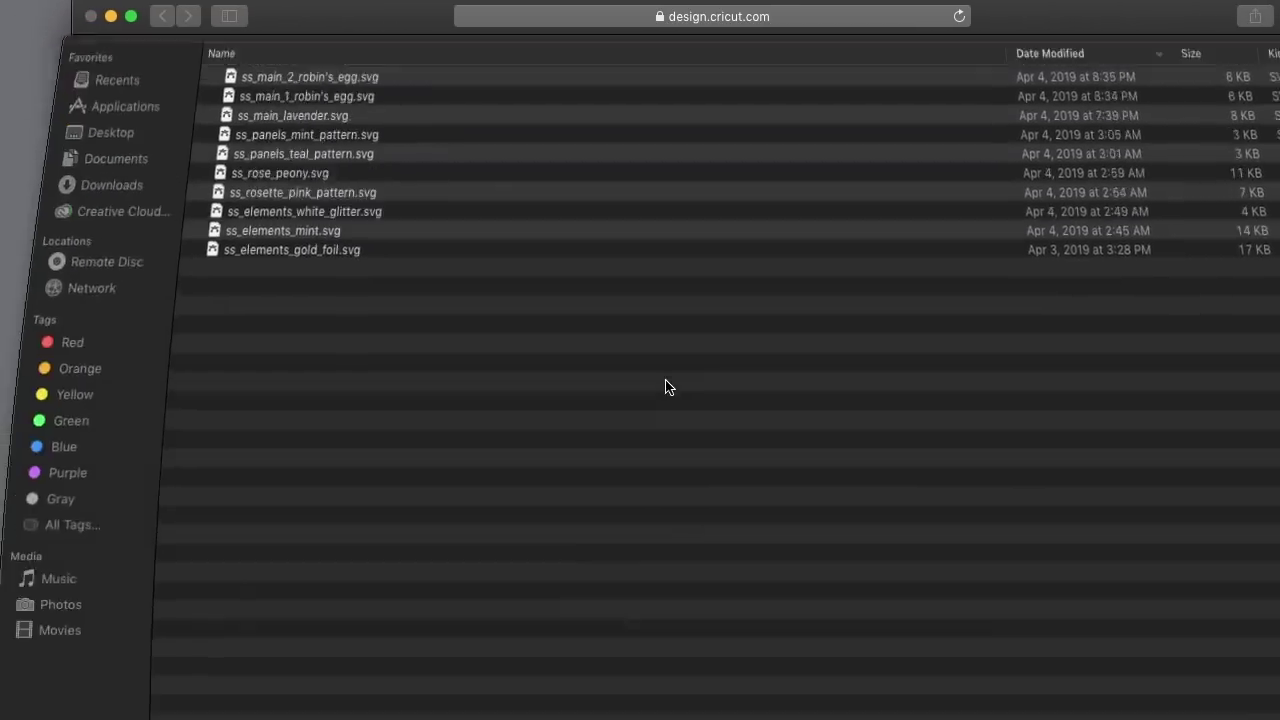
pyautogui.click(282, 67)
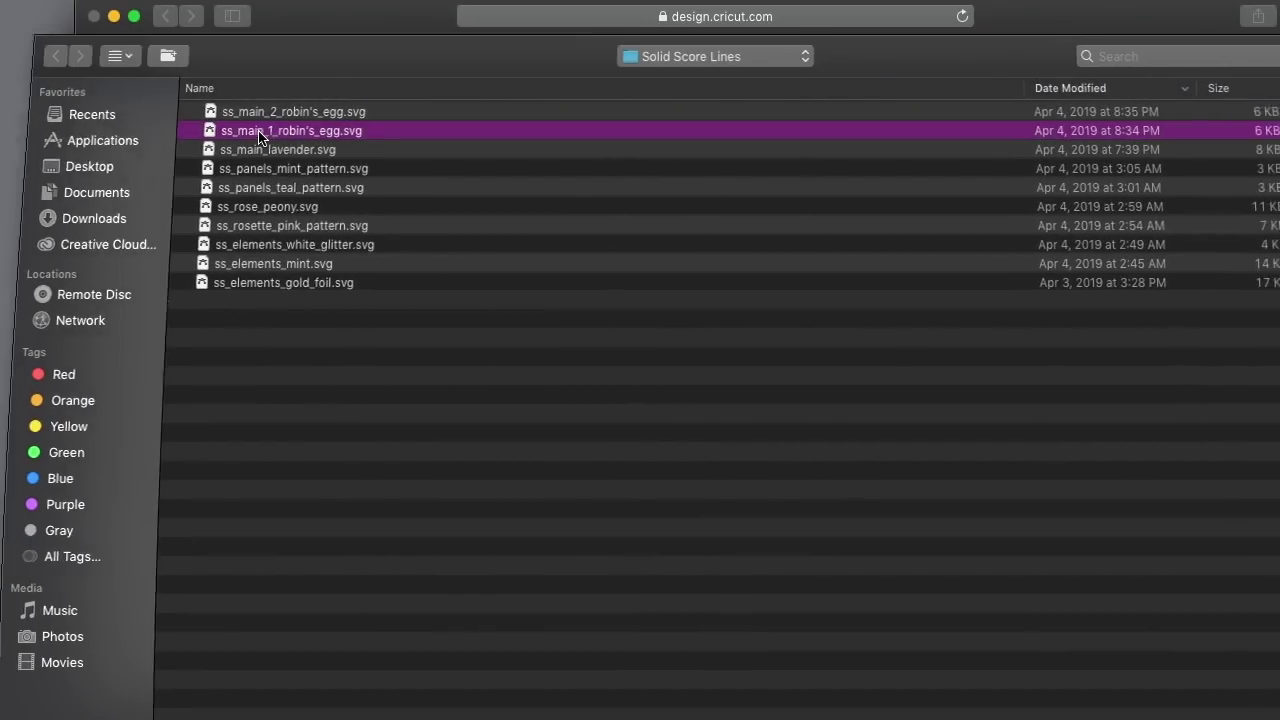
pyautogui.doubleClick(258, 131)
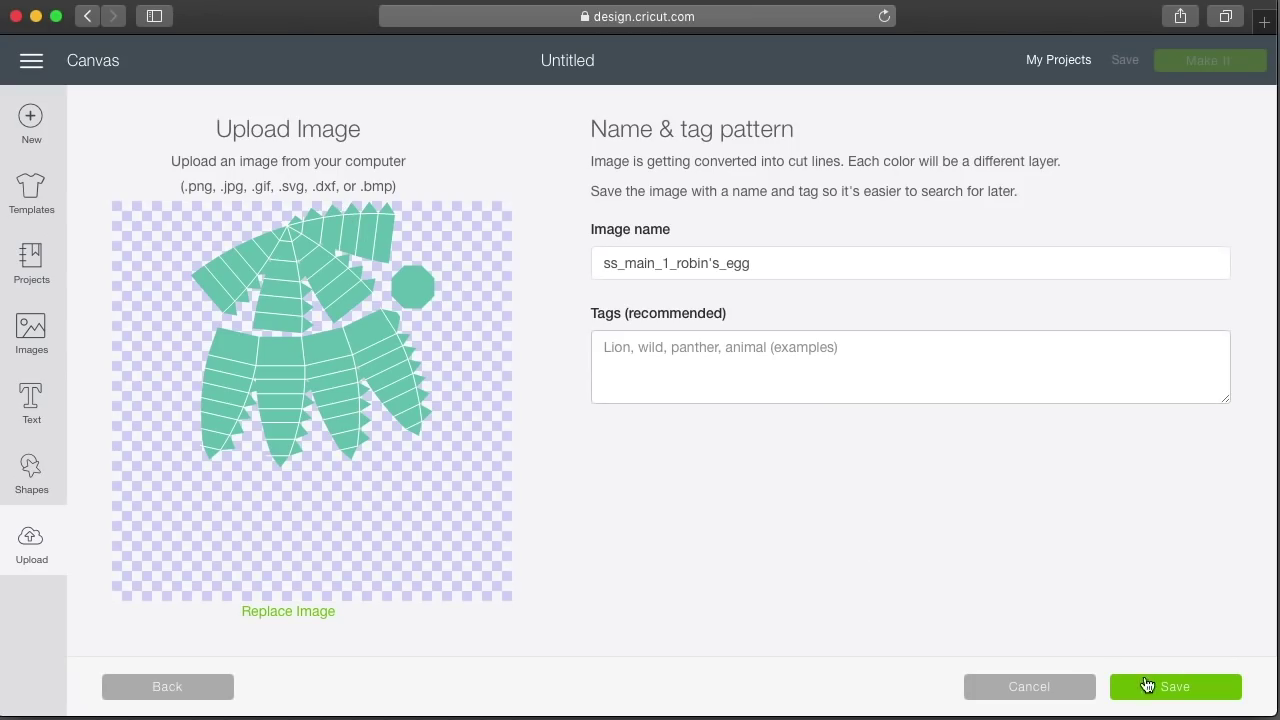
pyautogui.click(1150, 687)
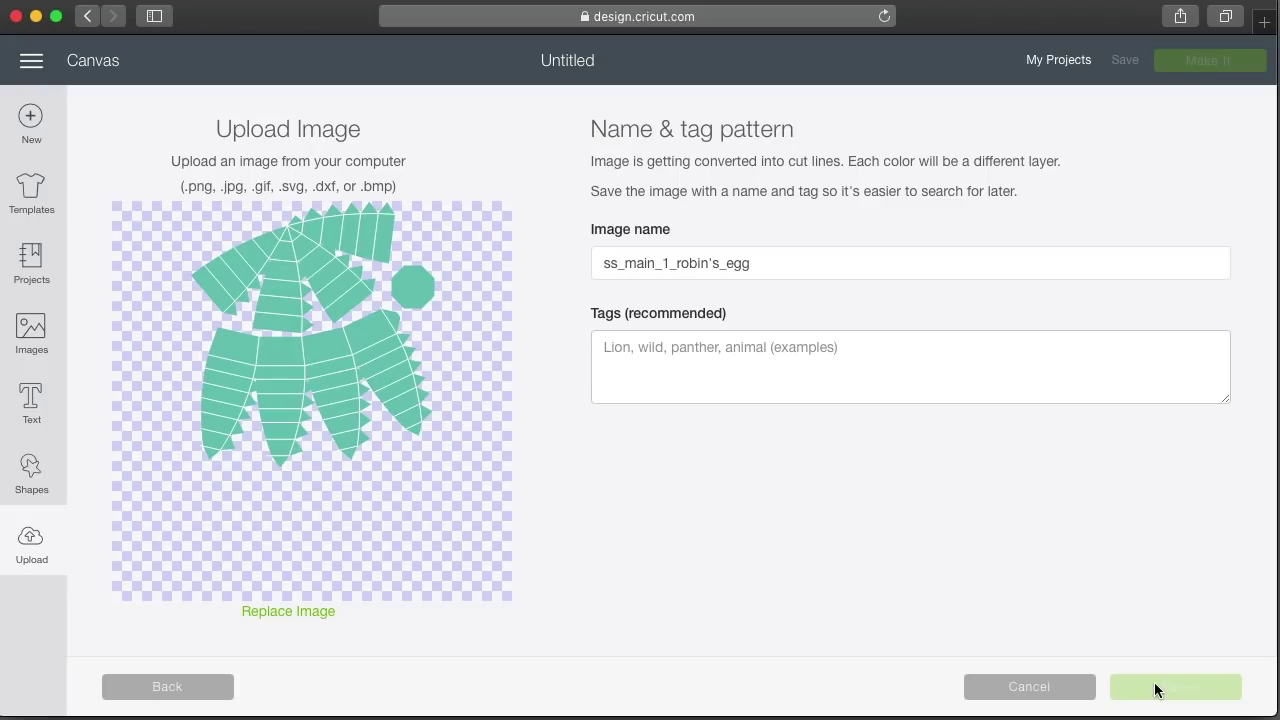
# - Upload ss_main_lavender.svg from the Solid Score Lines folder and save it to the uploaded images
pyautogui.click(381, 380)
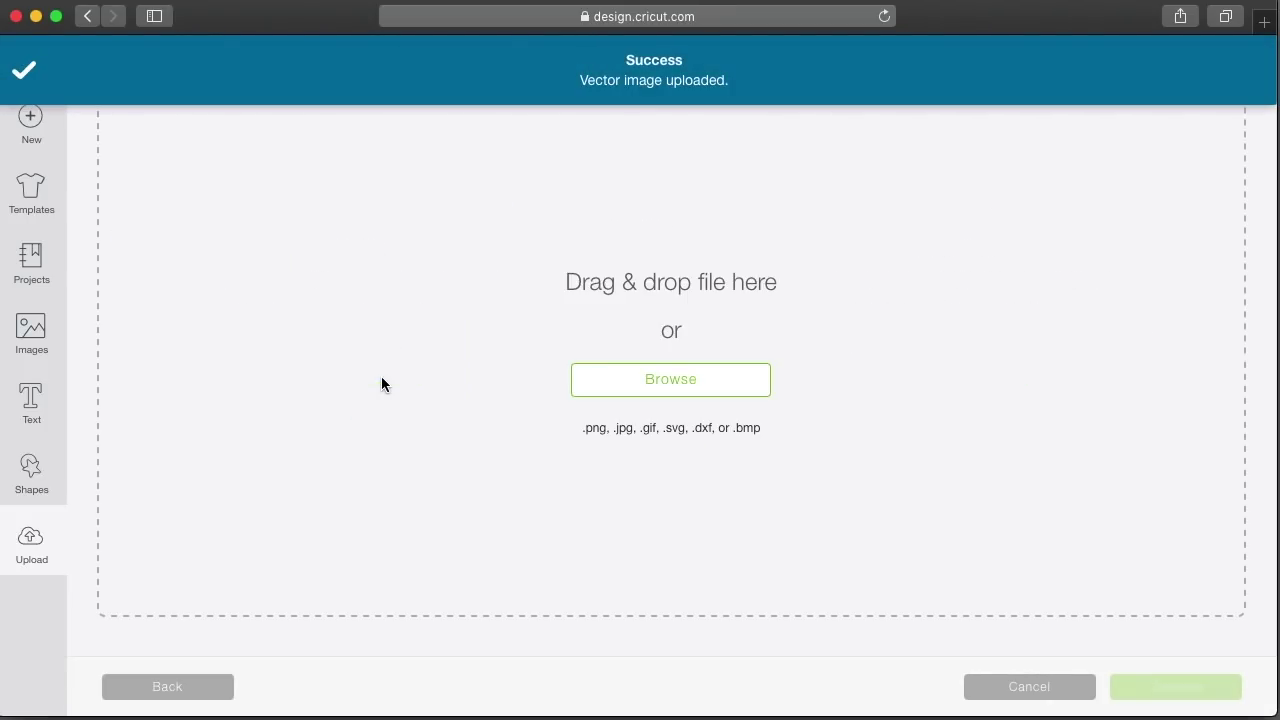
pyautogui.click(615, 390)
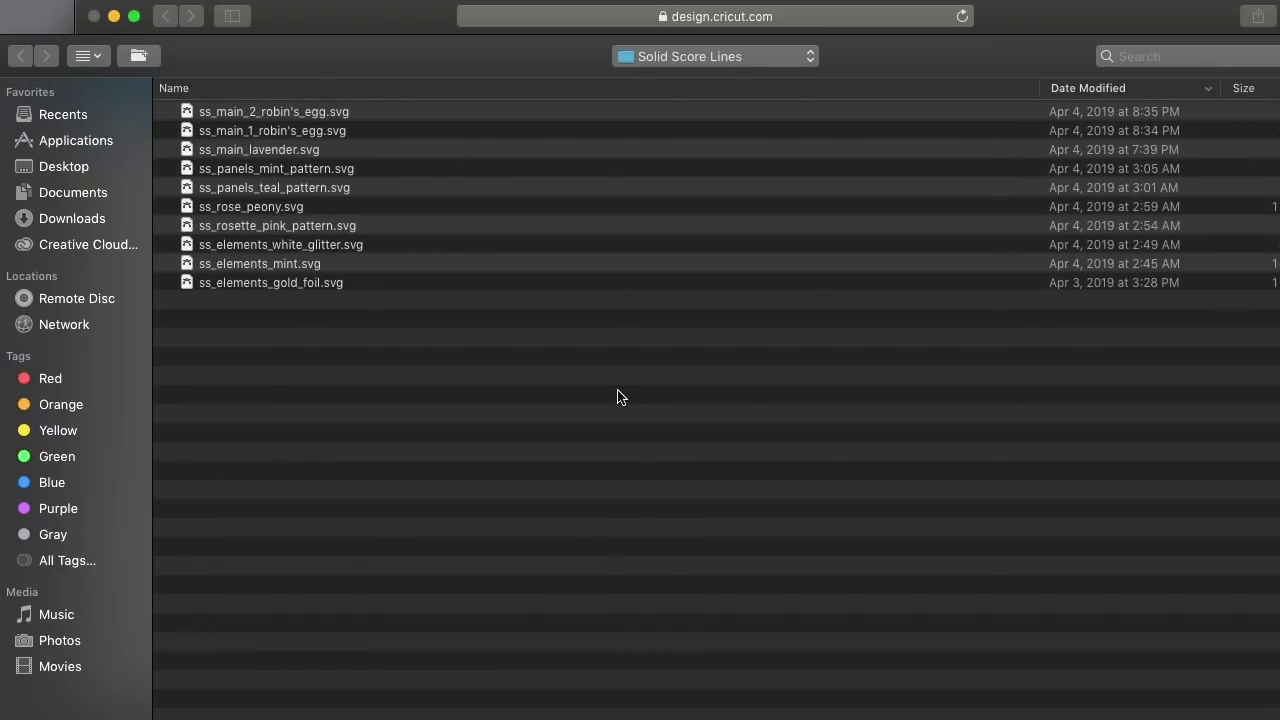
pyautogui.click(297, 113)
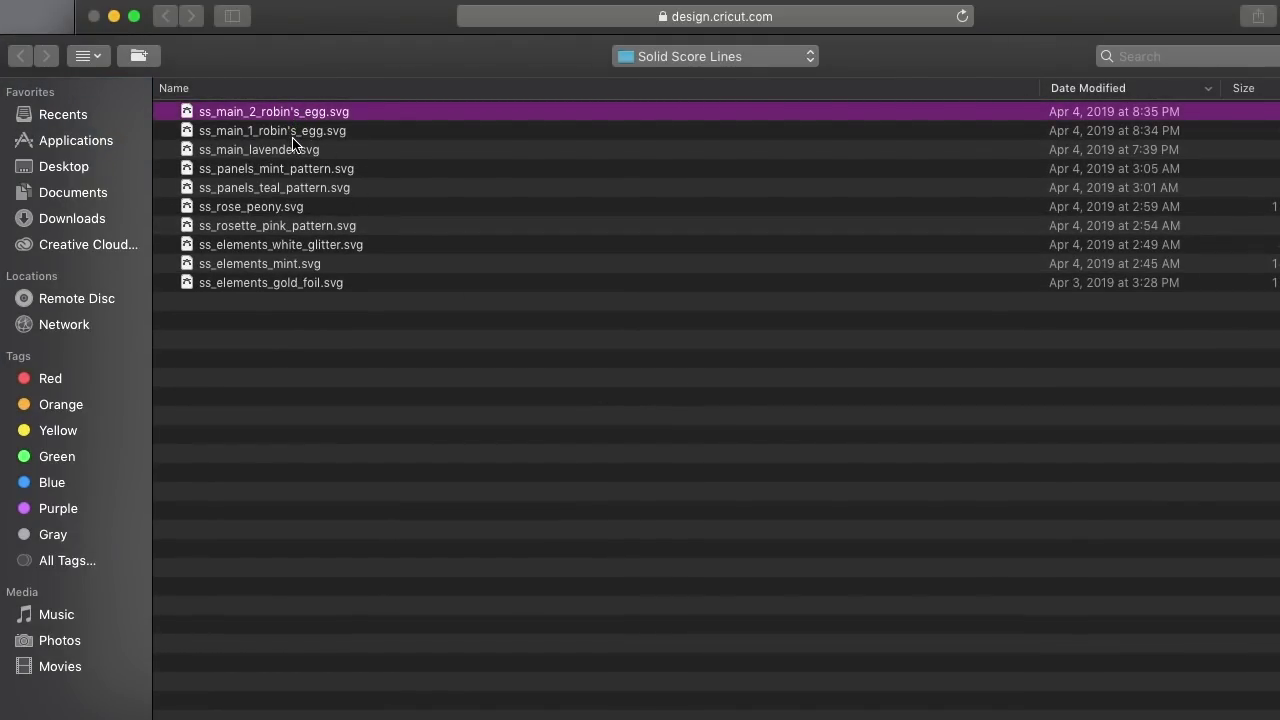
pyautogui.doubleClick(290, 149)
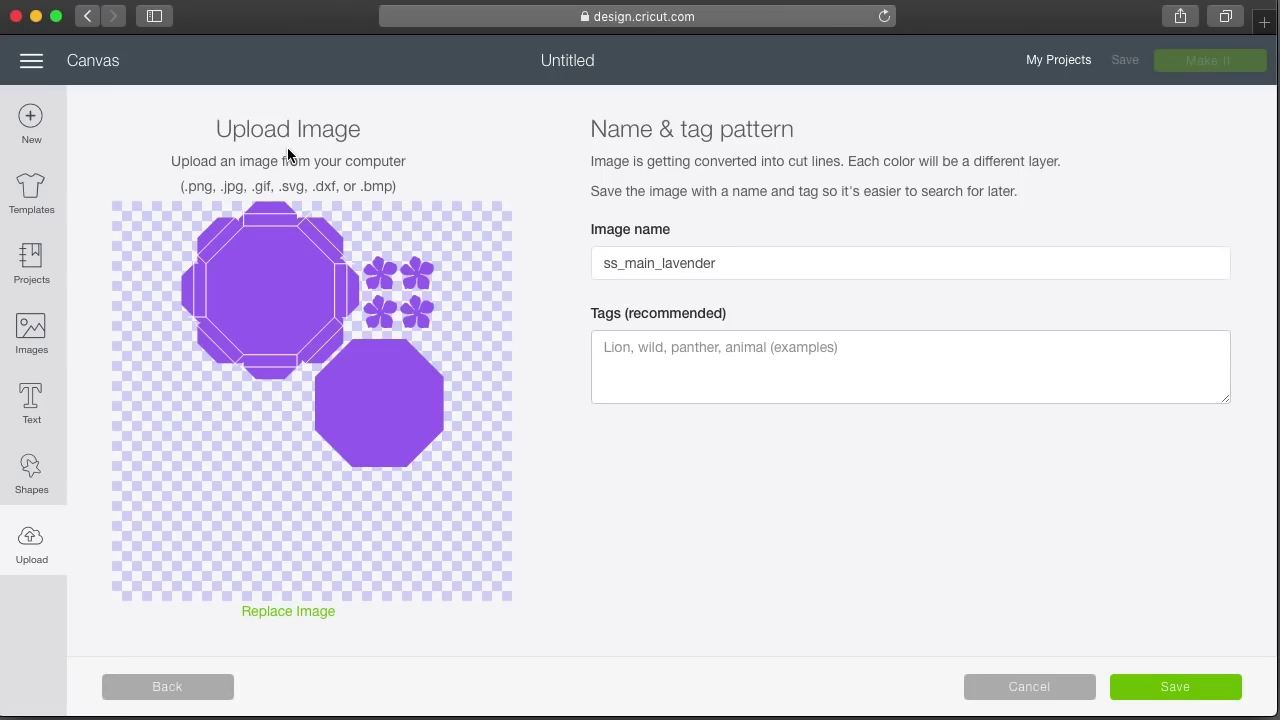
pyautogui.click(1187, 694)
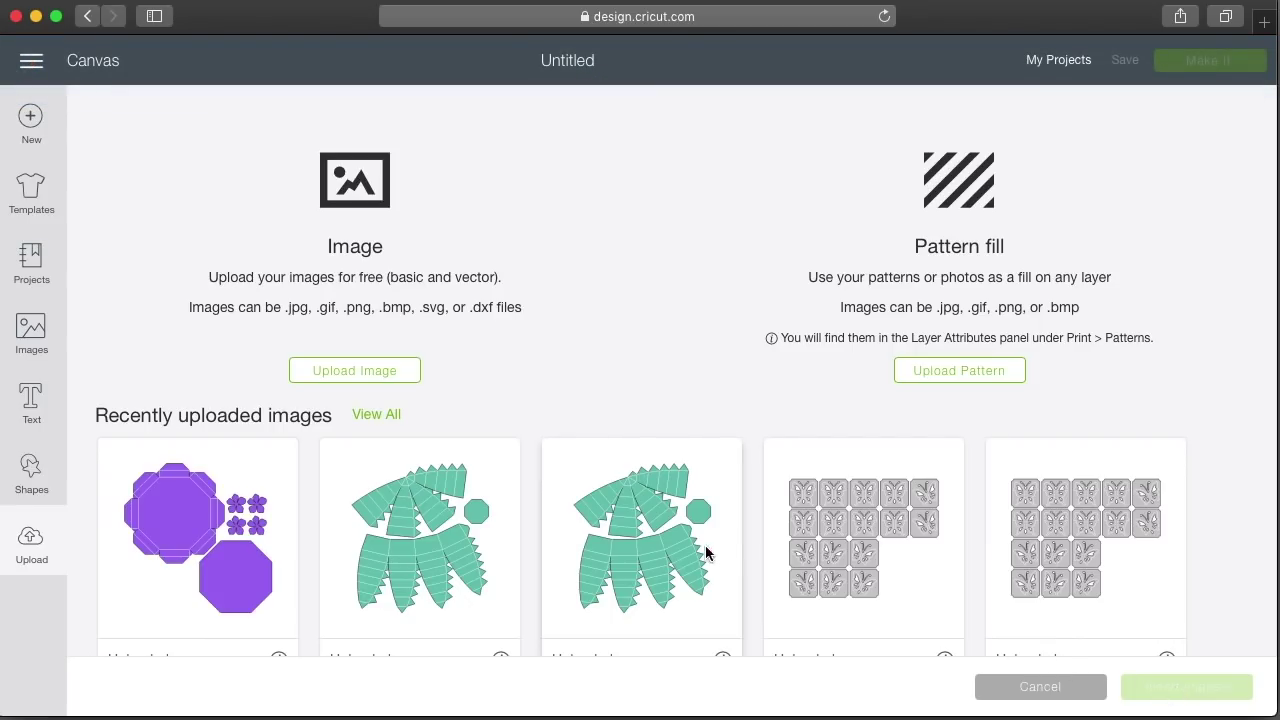
# - Insert the lavender image and both robin's egg images from the recently uploaded images onto the canvas
pyautogui.click(652, 540)
pyautogui.click(481, 521)
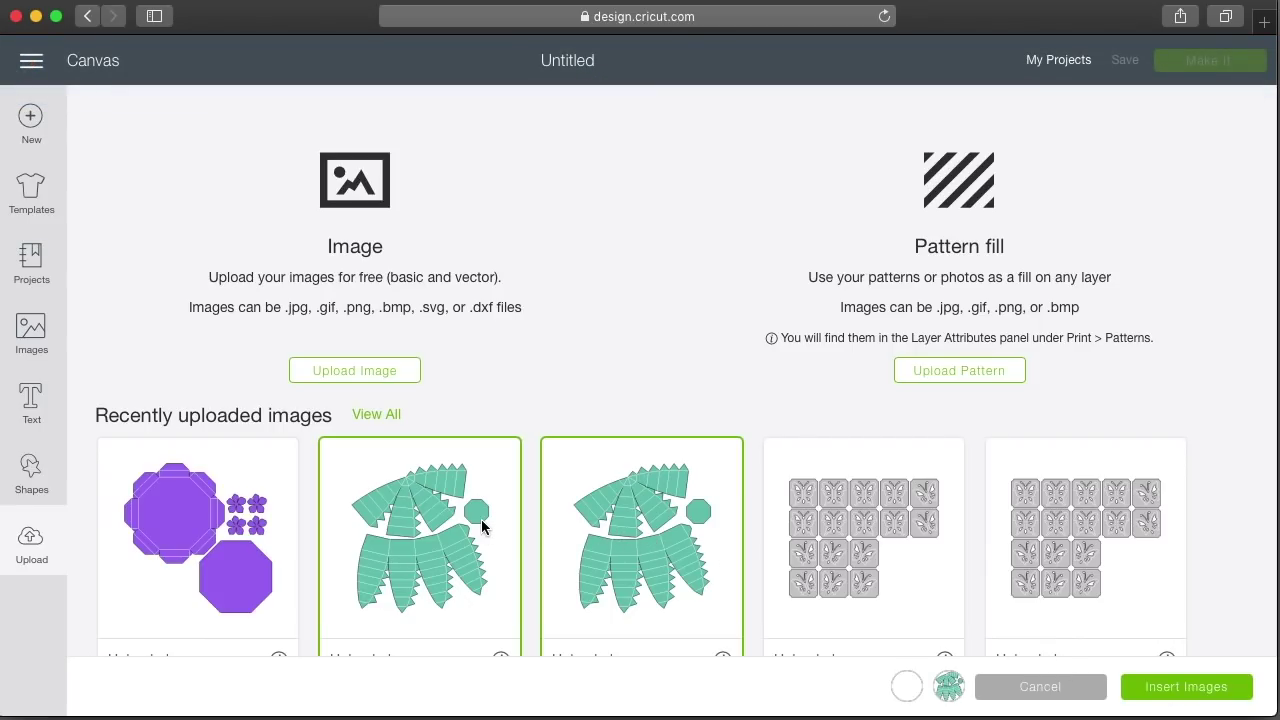
pyautogui.click(229, 488)
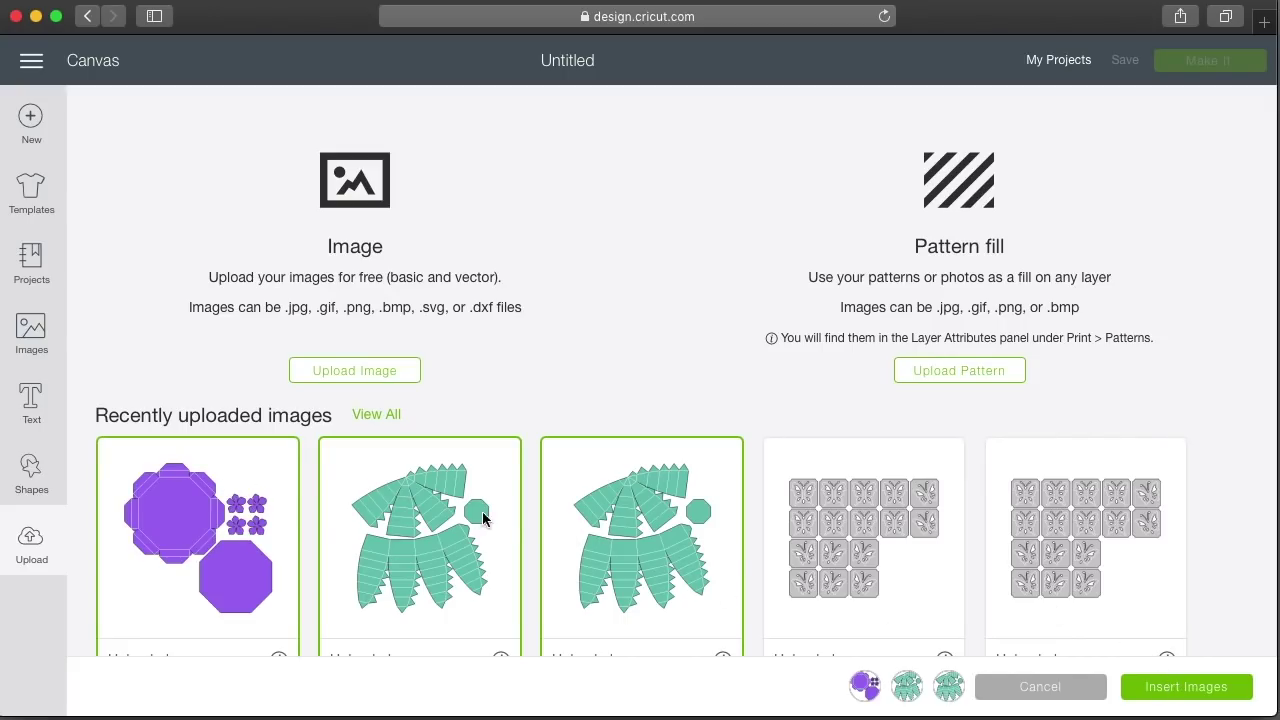
pyautogui.scroll(-2, 449, 517)
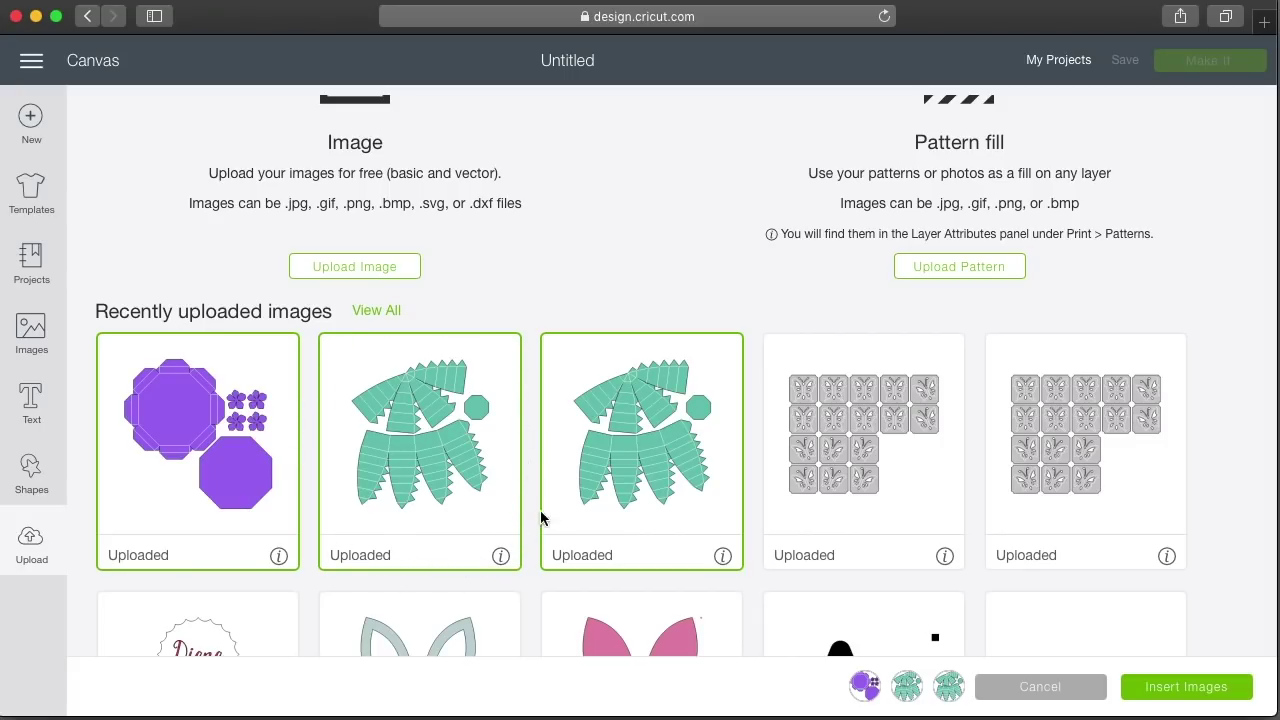
pyautogui.click(1190, 692)
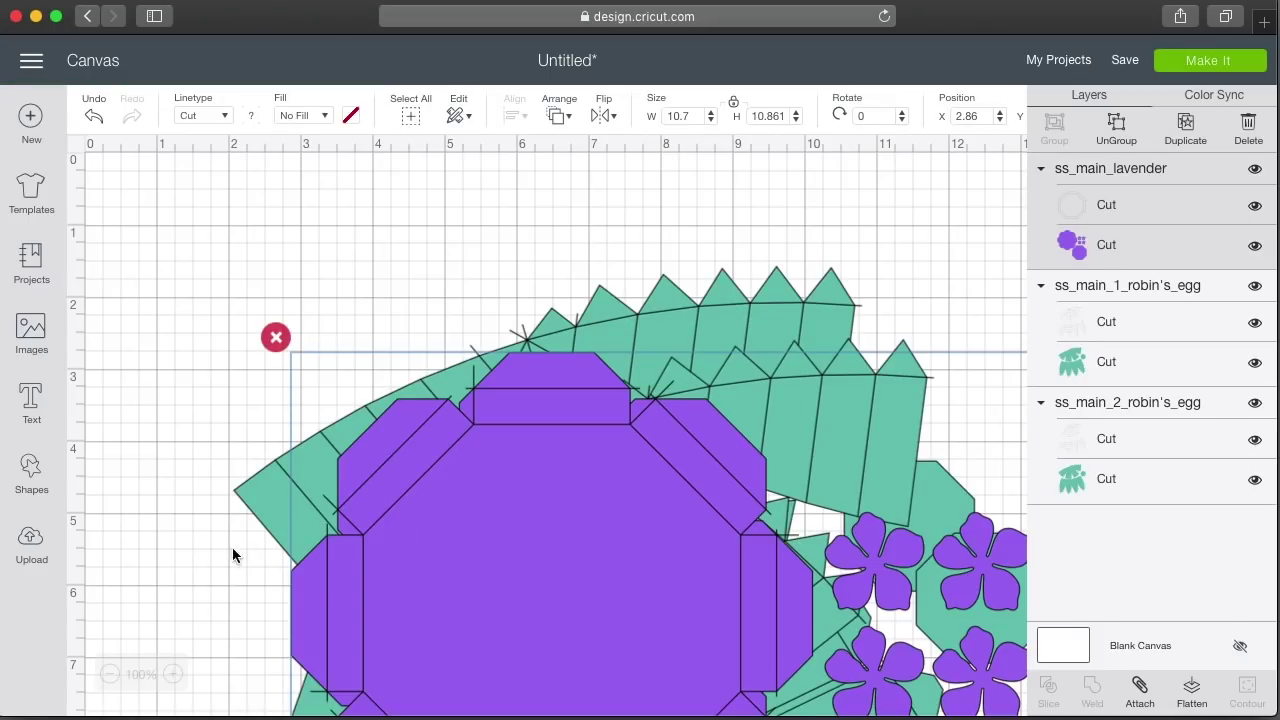
# - Spread out the overlapping images, placing the two robin's egg images side by side and the lavender image over the right-hand one
pyautogui.click(110, 674)
pyautogui.click(110, 674)
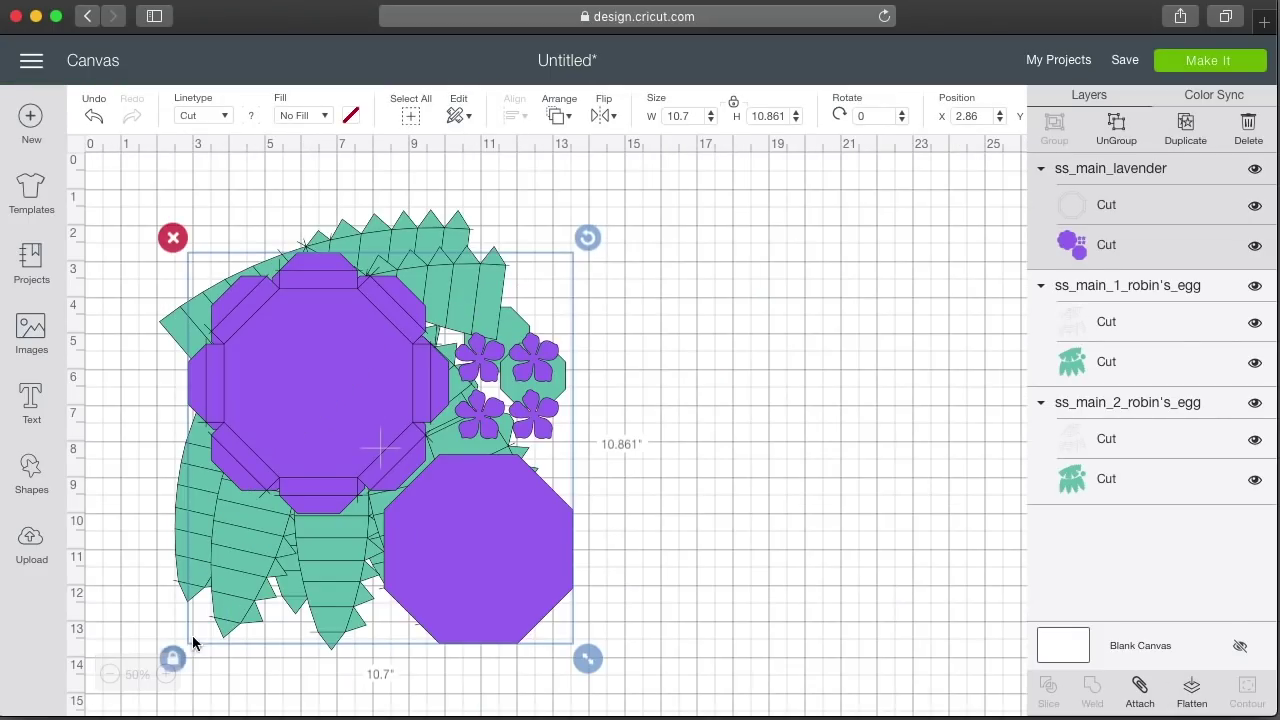
pyautogui.moveTo(320, 386); pyautogui.dragTo(727, 318)
pyautogui.moveTo(357, 329); pyautogui.dragTo(491, 346)
pyautogui.moveTo(278, 305); pyautogui.dragTo(222, 279)
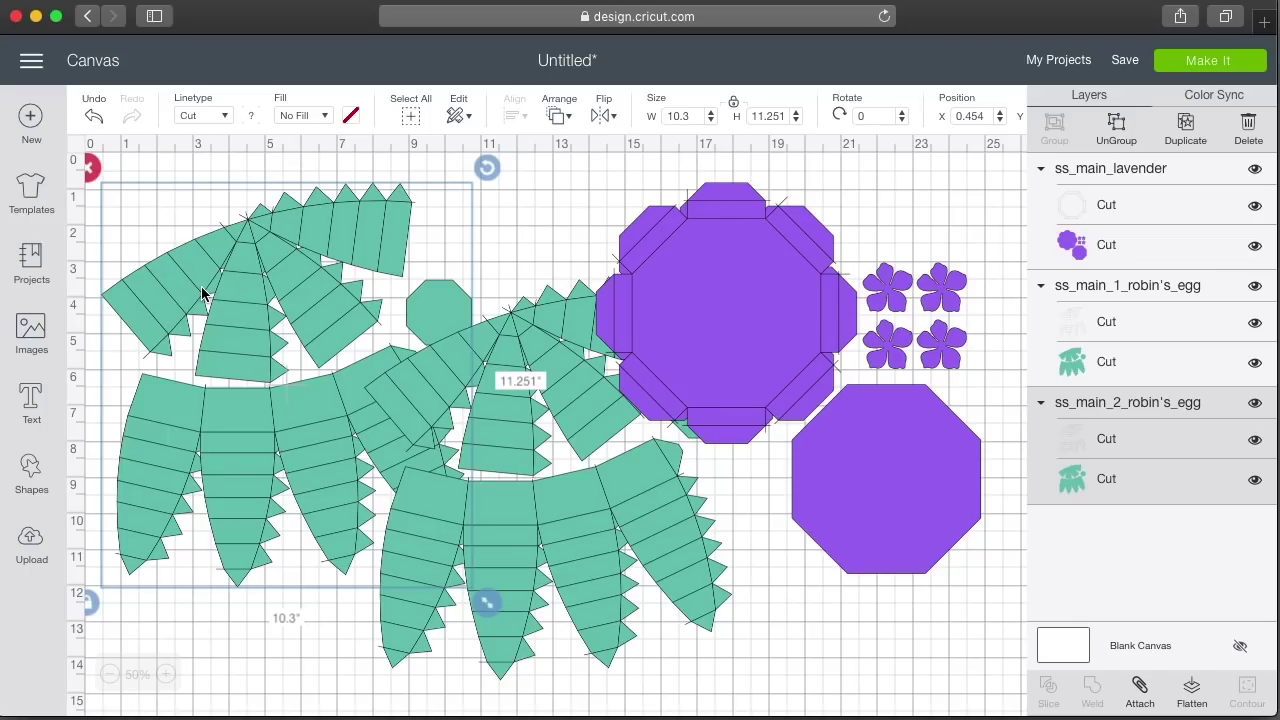
pyautogui.moveTo(673, 320); pyautogui.dragTo(771, 309)
pyautogui.click(563, 334)
pyautogui.moveTo(557, 337); pyautogui.dragTo(630, 320)
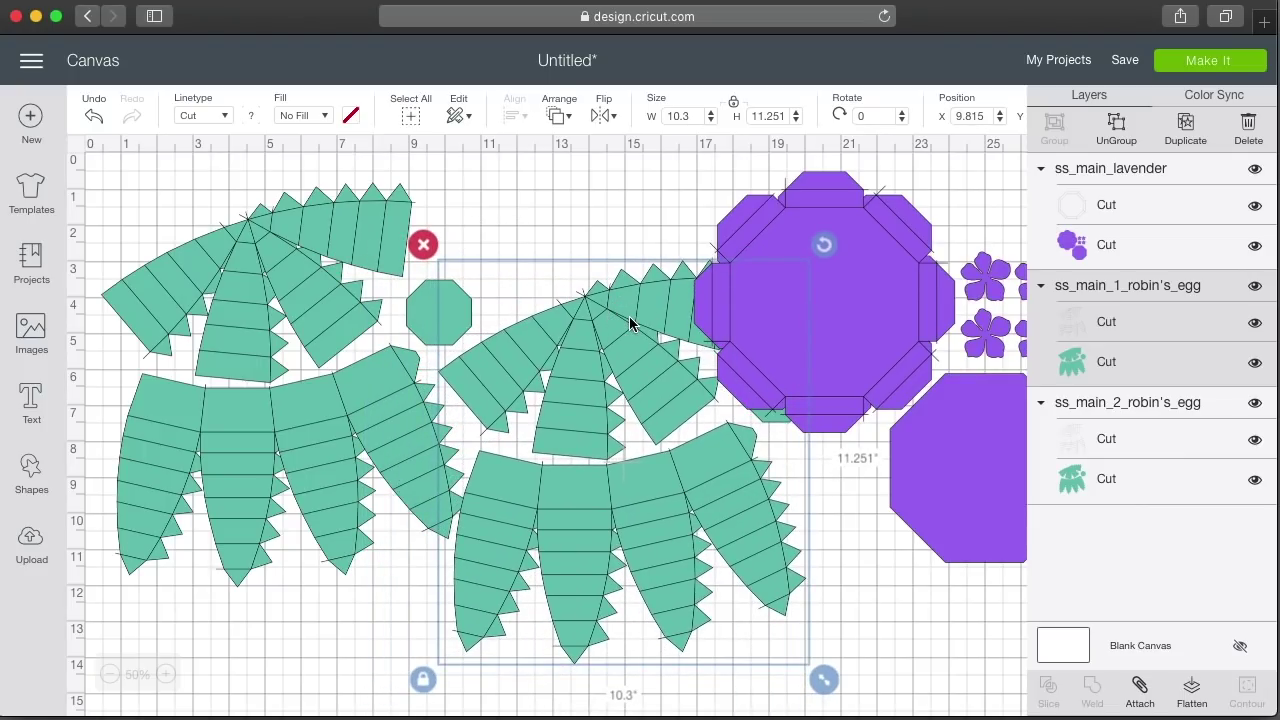
pyautogui.moveTo(599, 342); pyautogui.dragTo(695, 288)
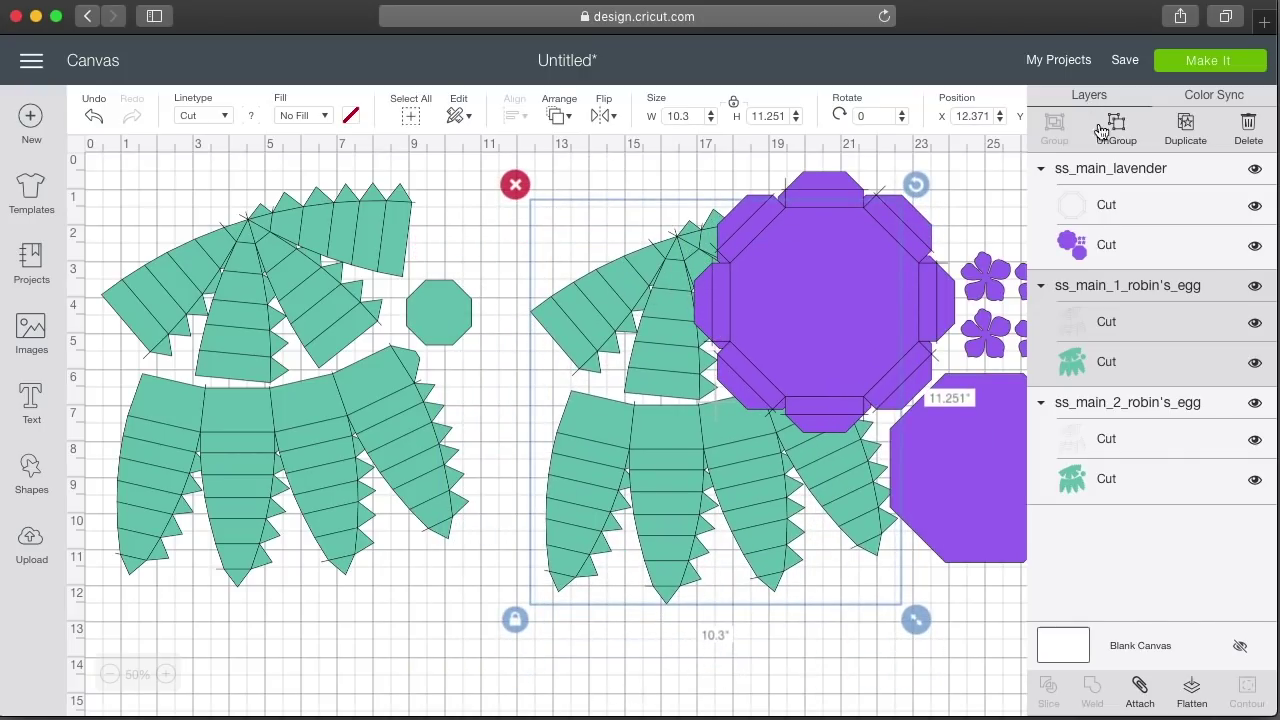
pyautogui.click(1116, 172)
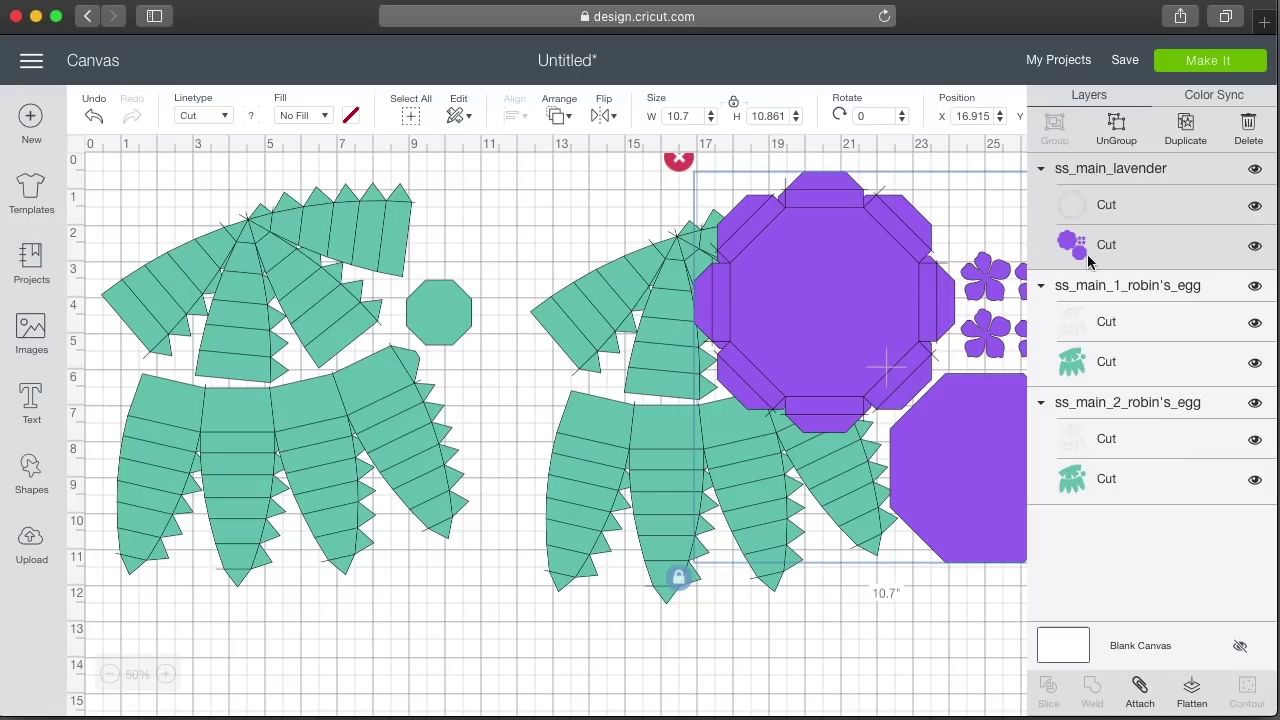
pyautogui.moveTo(877, 269); pyautogui.dragTo(769, 289)
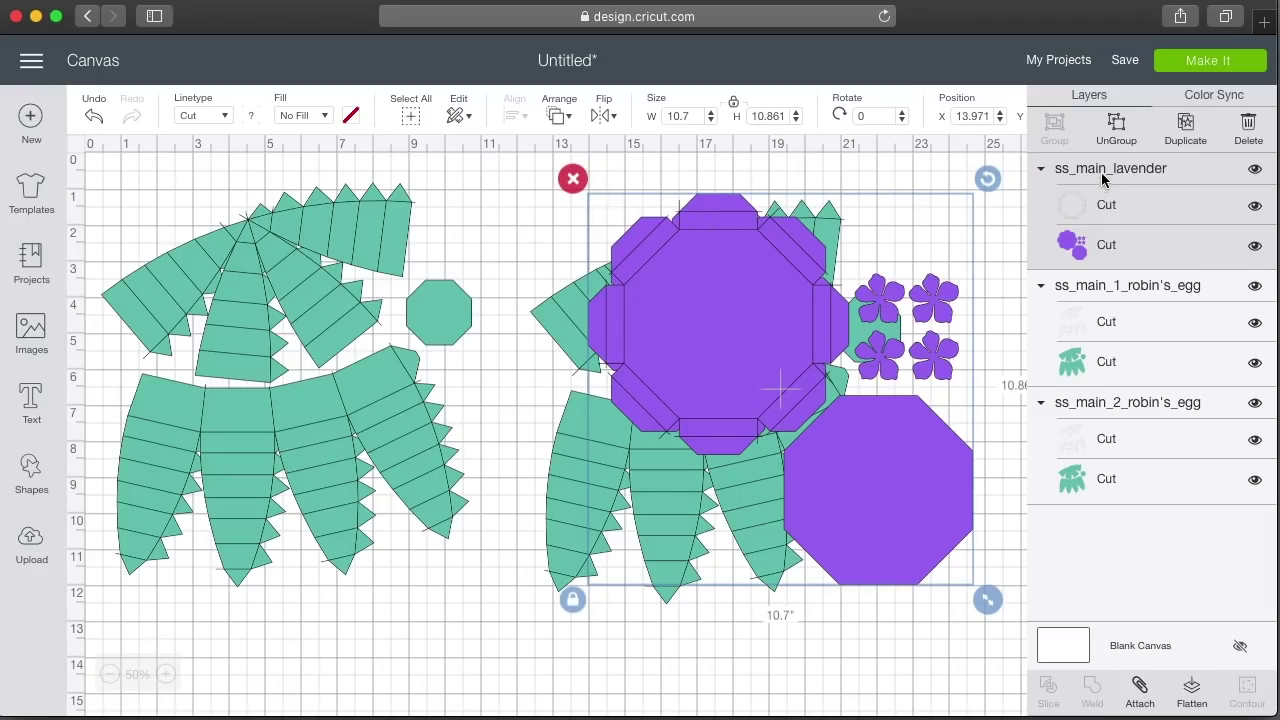
# - Hide the ss_main_lavender and ss_main_1_robin's_egg groups and move the ss_main_2_robin's_egg image right to about X 4.371
pyautogui.click(1112, 288)
pyautogui.click(1110, 401)
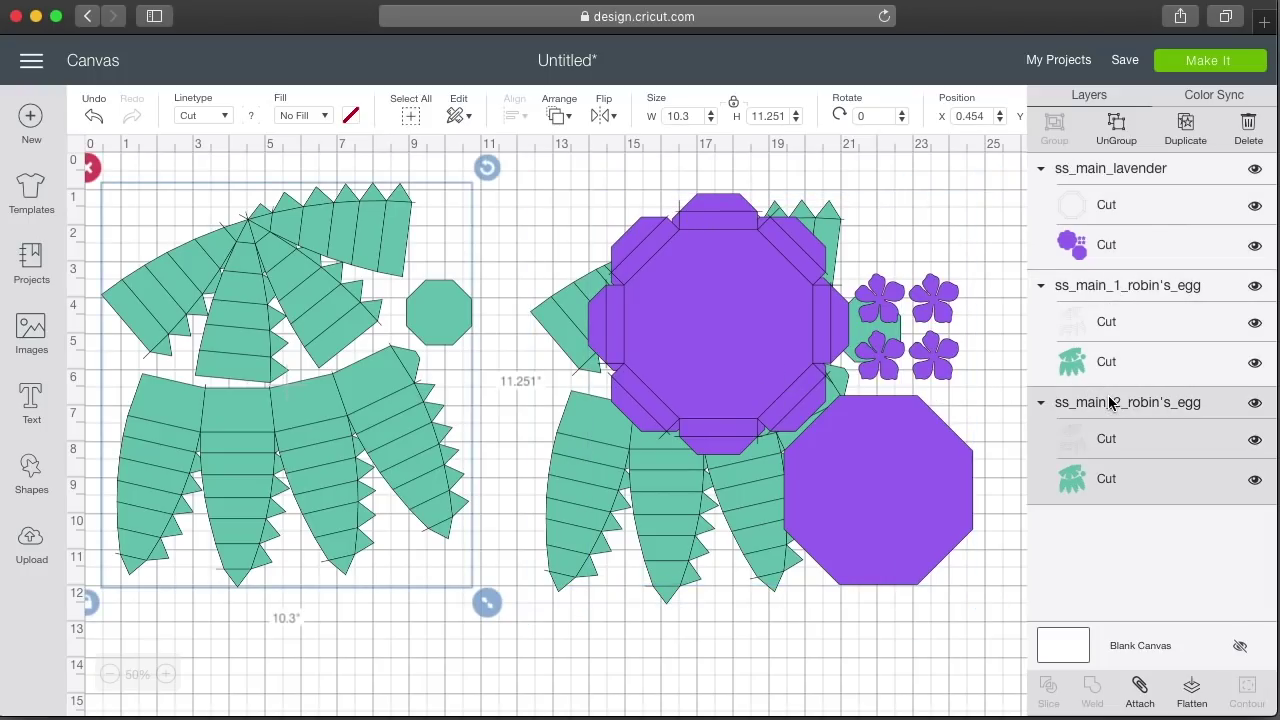
pyautogui.click(1108, 181)
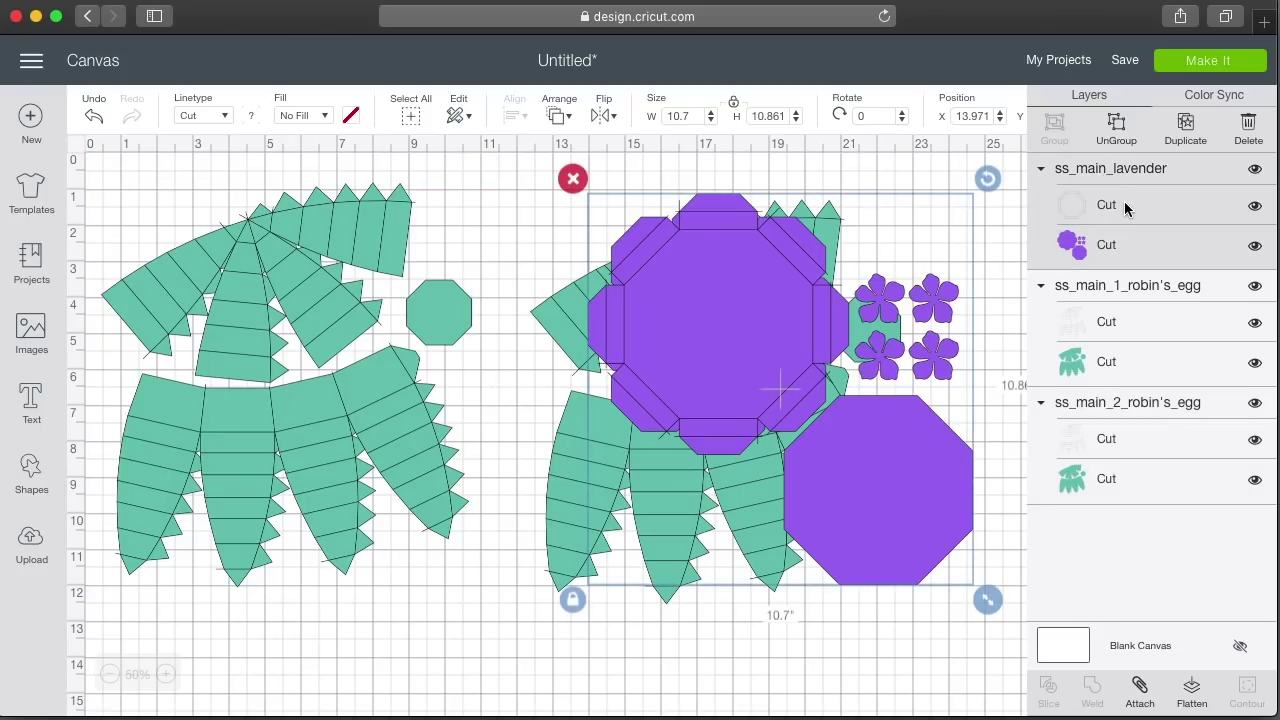
pyautogui.click(1255, 168)
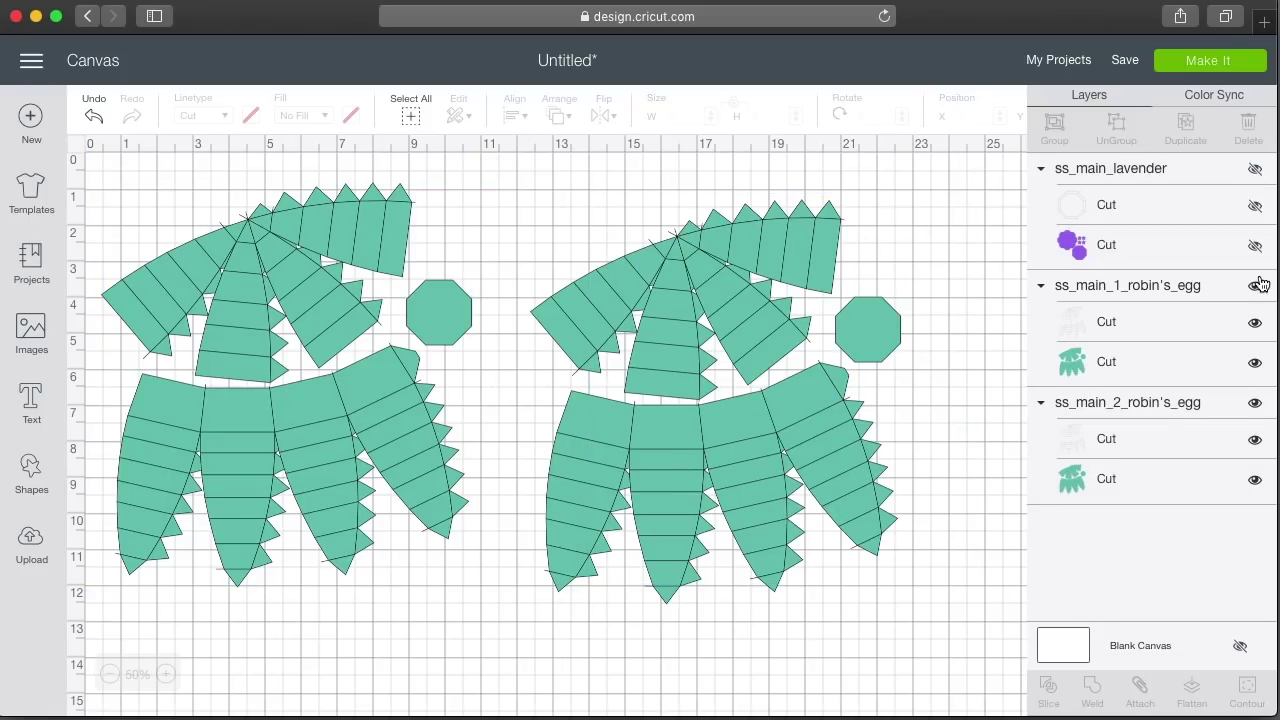
pyautogui.click(1256, 288)
pyautogui.moveTo(366, 243); pyautogui.dragTo(507, 268)
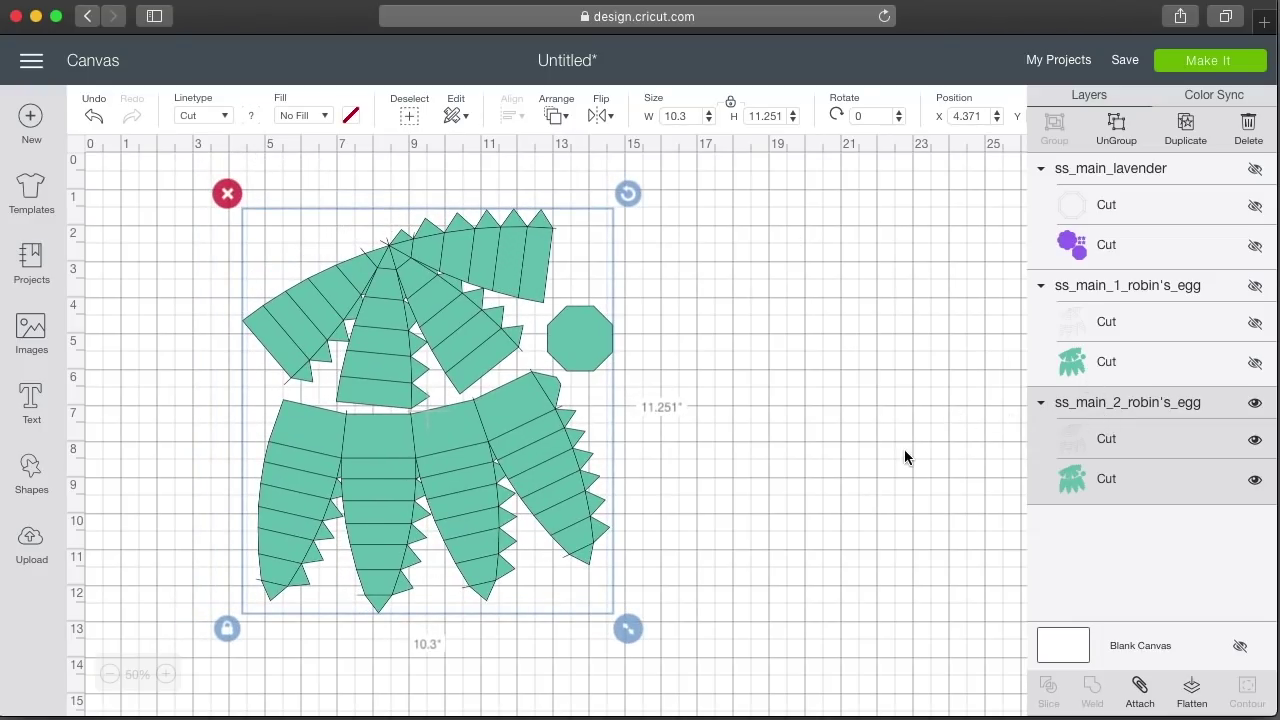
pyautogui.click(906, 346)
# - Hide and show each of the two ss_main_2_robin's_egg layers in turn to compare the score lines with the egg shape
pyautogui.click(507, 262)
pyautogui.click(1255, 442)
pyautogui.click(1255, 442)
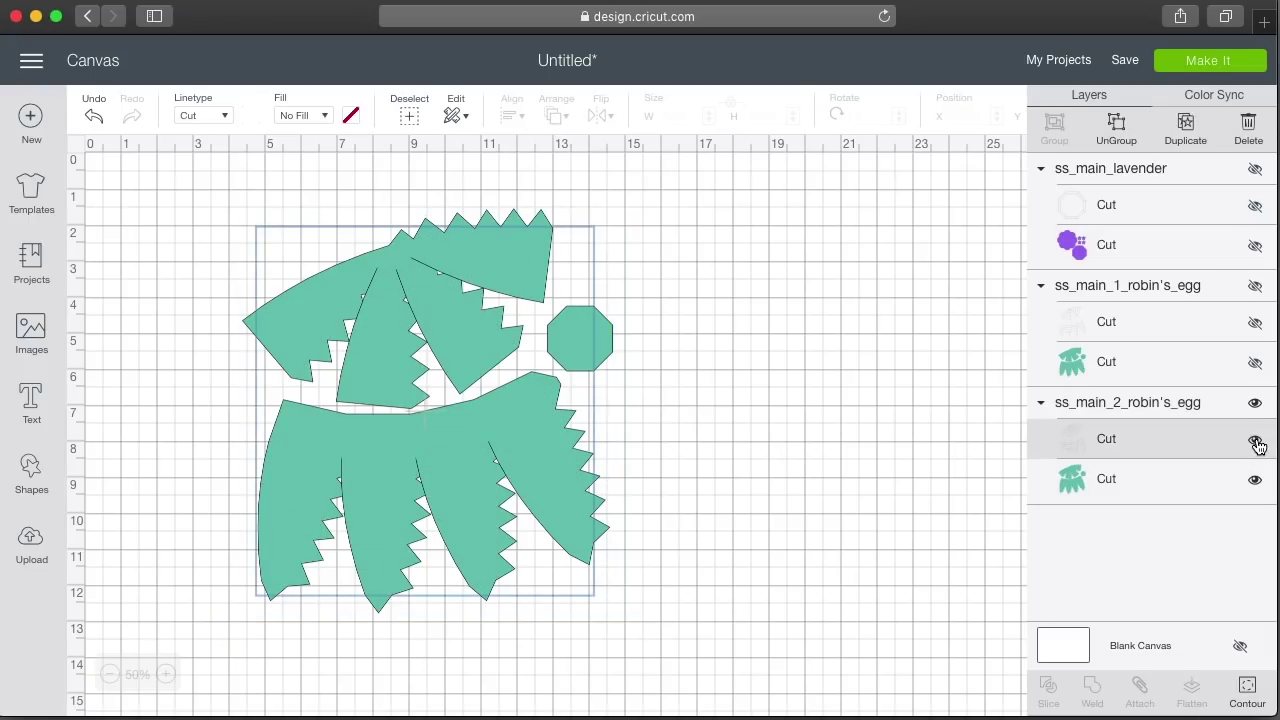
pyautogui.click(1255, 442)
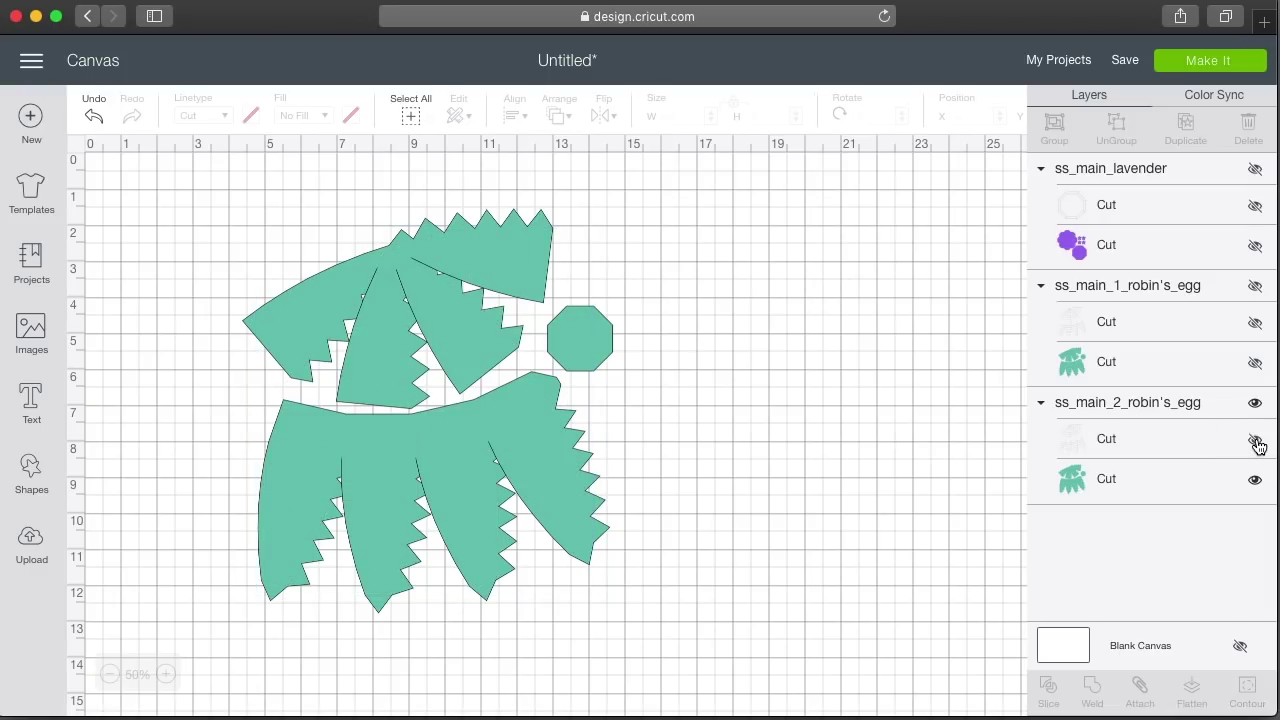
pyautogui.click(1257, 446)
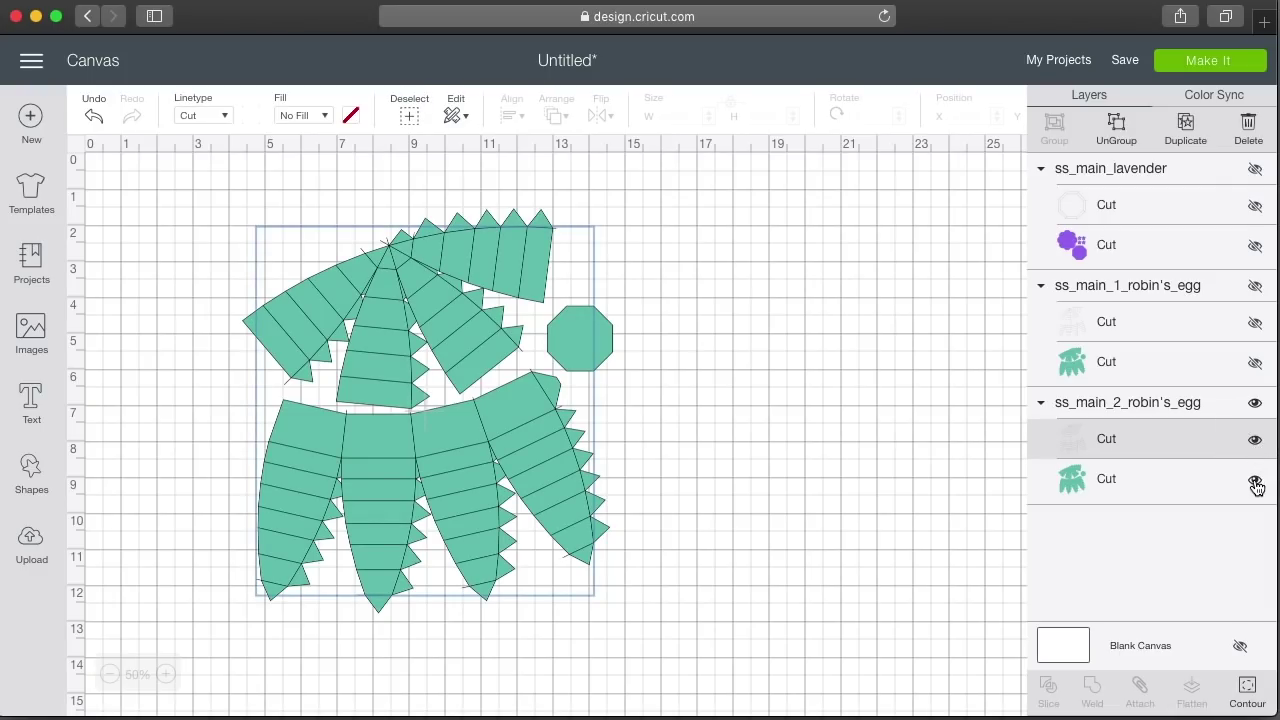
pyautogui.click(1256, 483)
pyautogui.click(1256, 483)
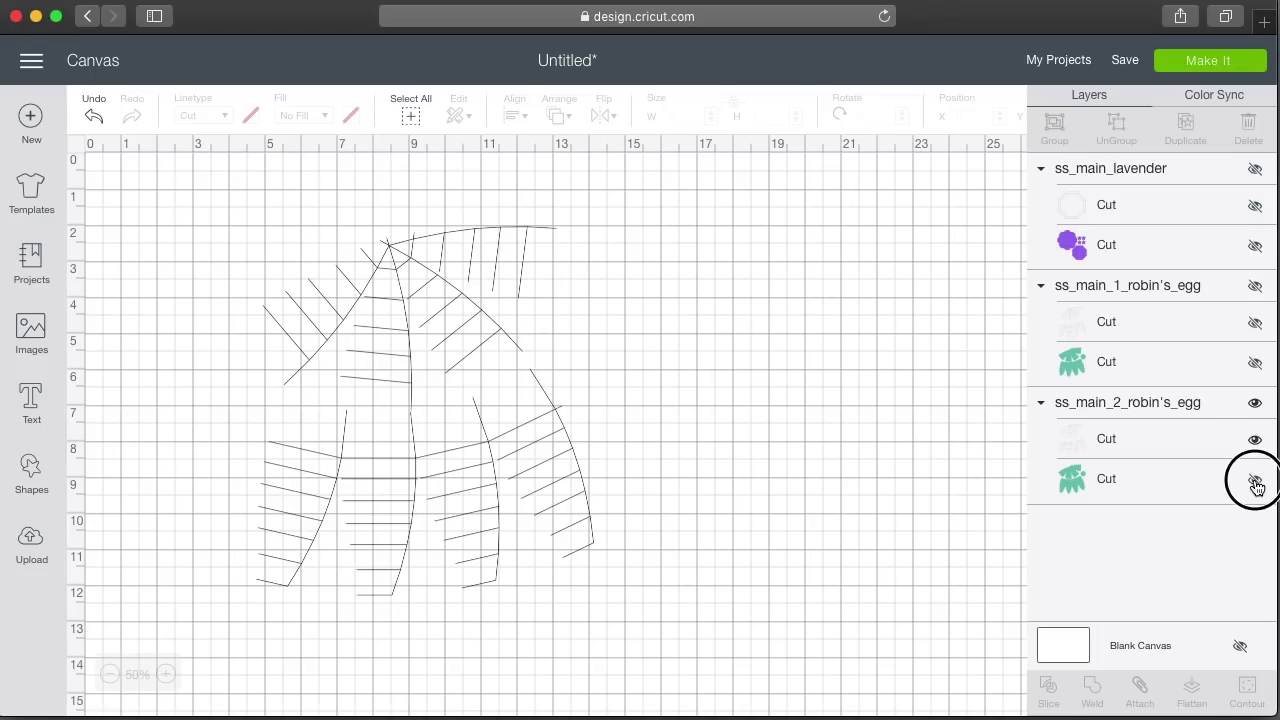
pyautogui.click(1151, 440)
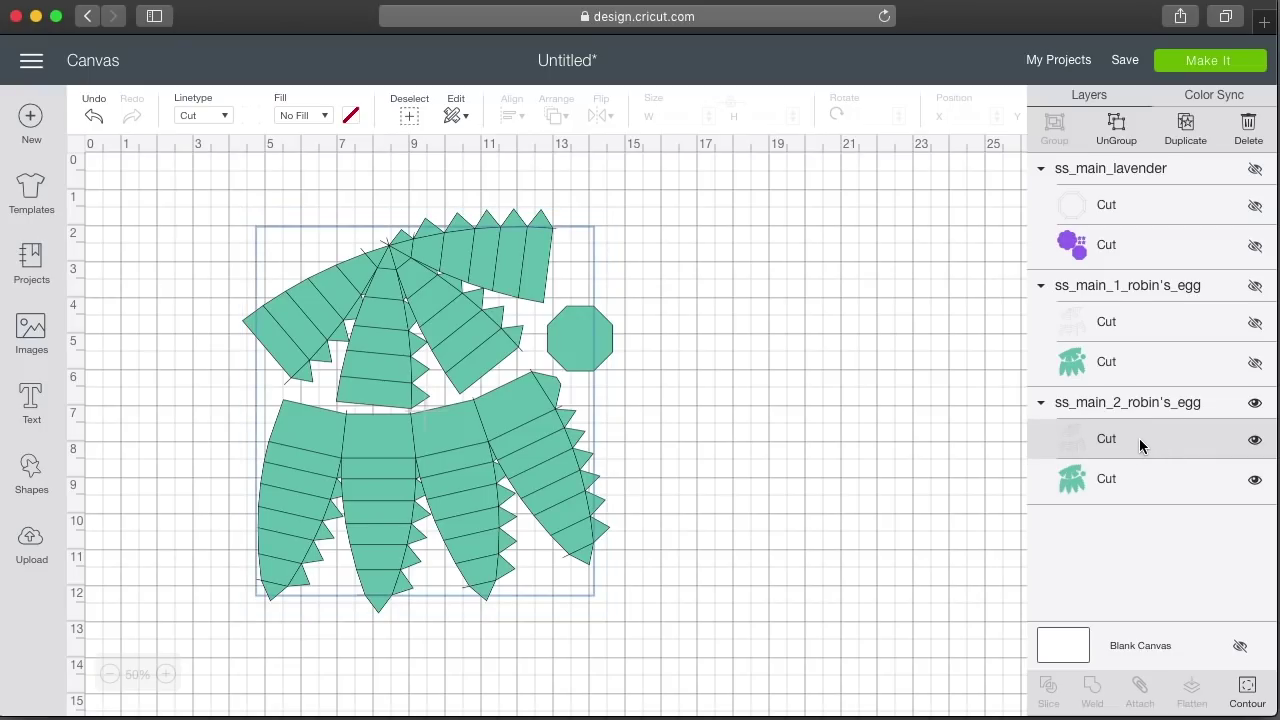
pyautogui.click(851, 392)
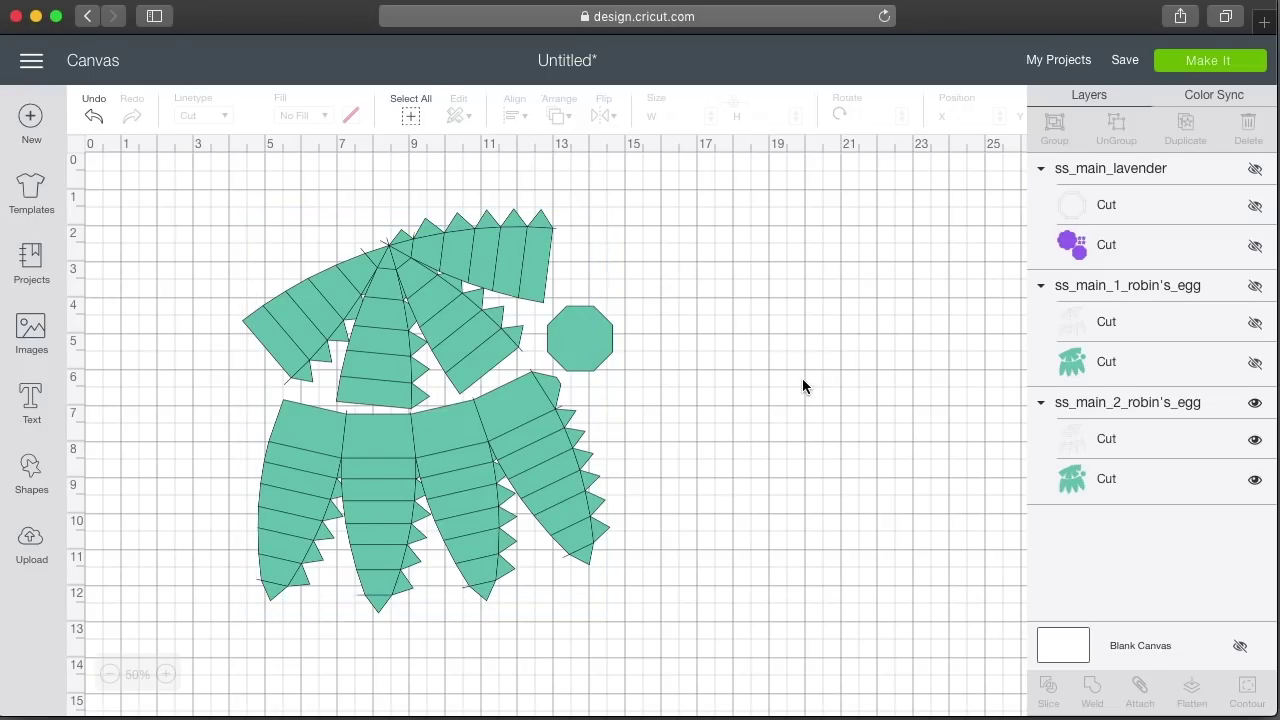
# - Select the ss_main_2_robin's_egg line layer and toggle its visibility repeatedly to examine which lines belong to it
pyautogui.click(495, 268)
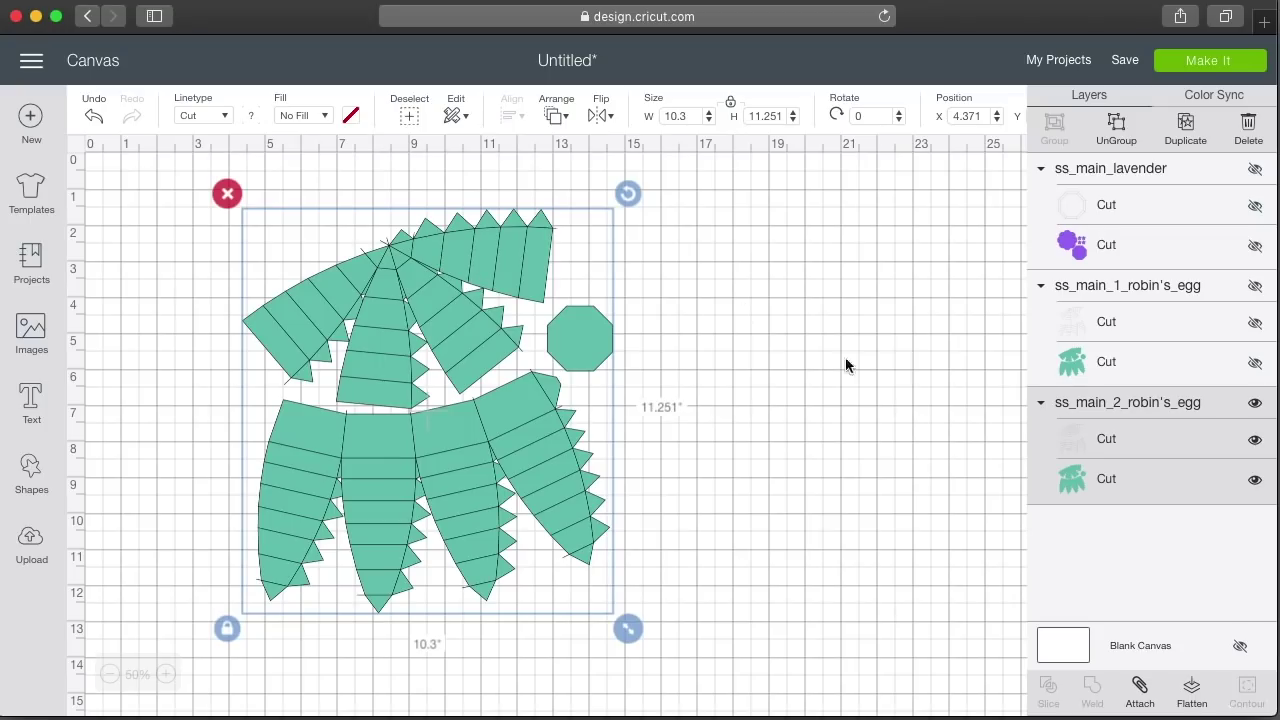
pyautogui.click(917, 419)
pyautogui.click(1116, 445)
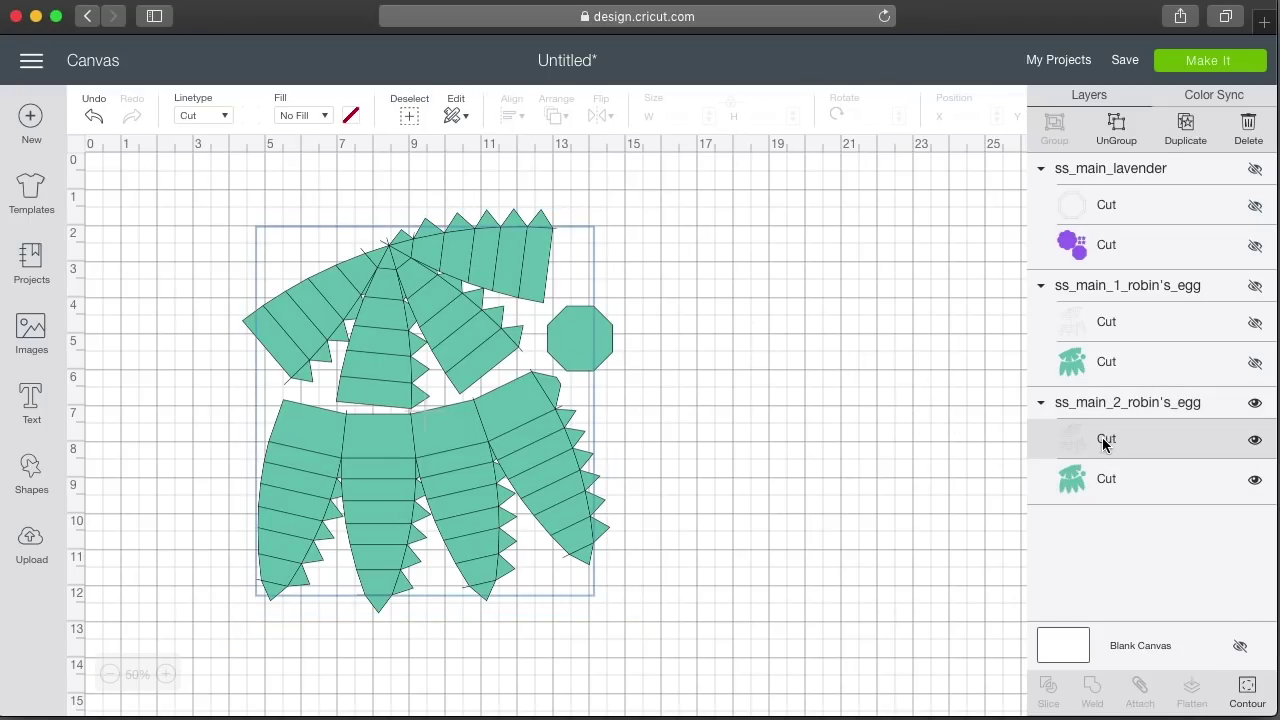
pyautogui.click(1255, 441)
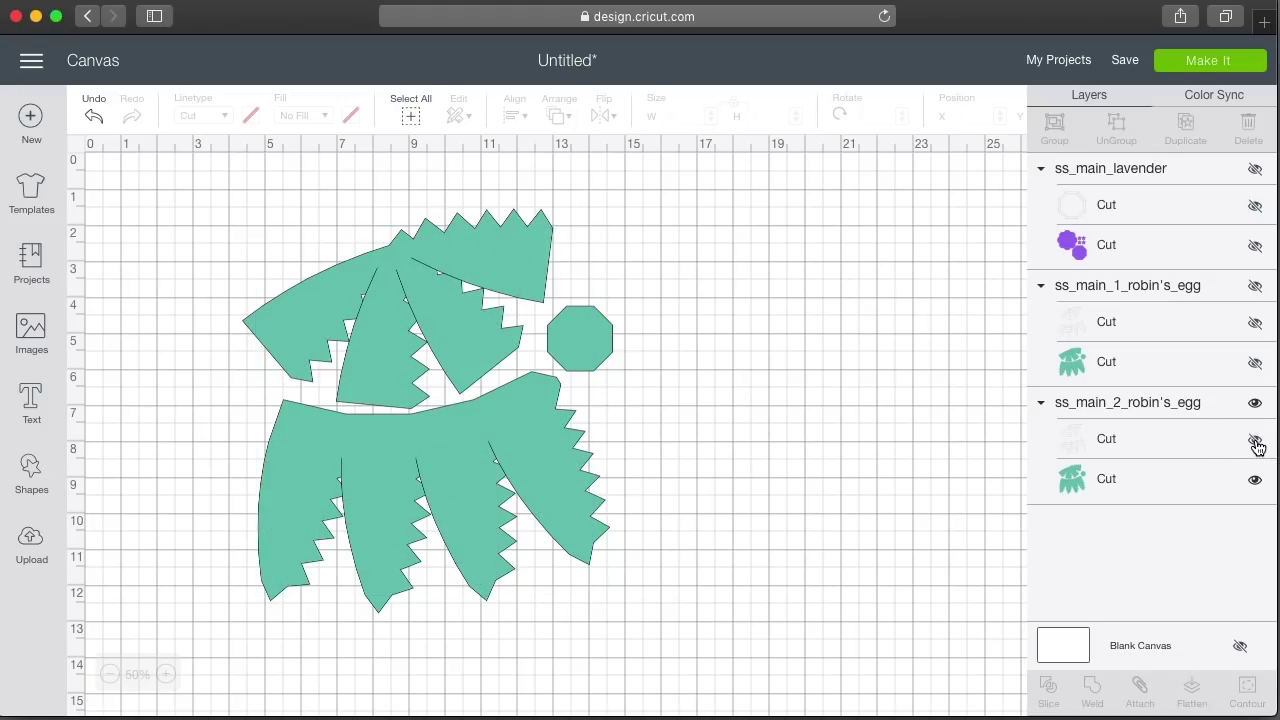
pyautogui.click(1255, 441)
pyautogui.click(1255, 441)
pyautogui.click(1255, 441)
pyautogui.click(1255, 441)
pyautogui.click(1255, 441)
pyautogui.click(1160, 465)
# - Change the linetype of the ss_main_2_robin's_egg line layer from Cut to Score
pyautogui.click(1126, 443)
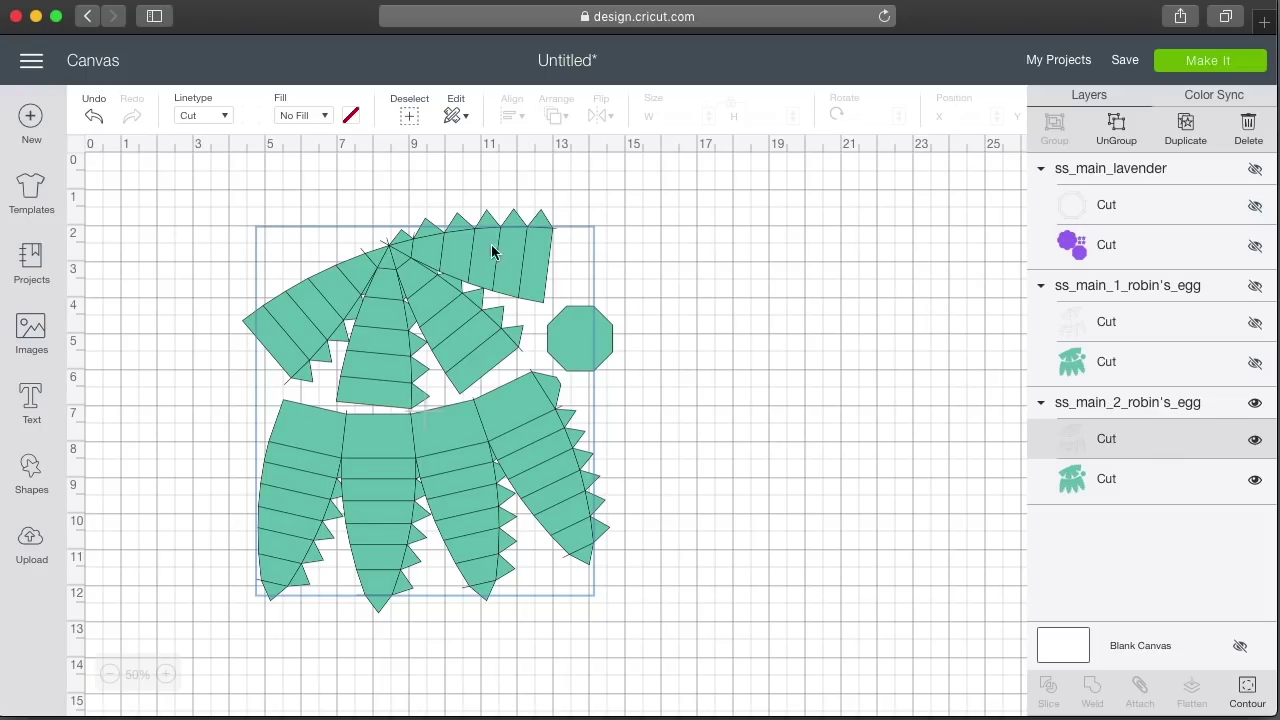
pyautogui.click(226, 117)
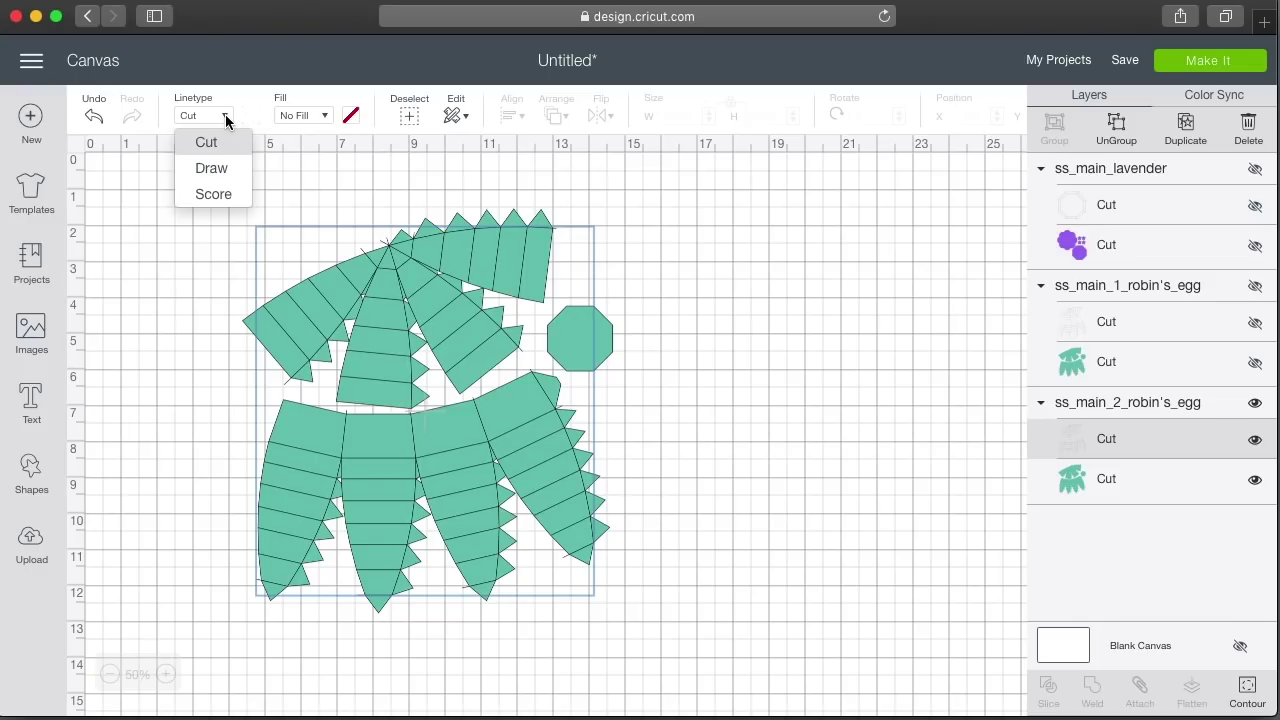
pyautogui.click(221, 193)
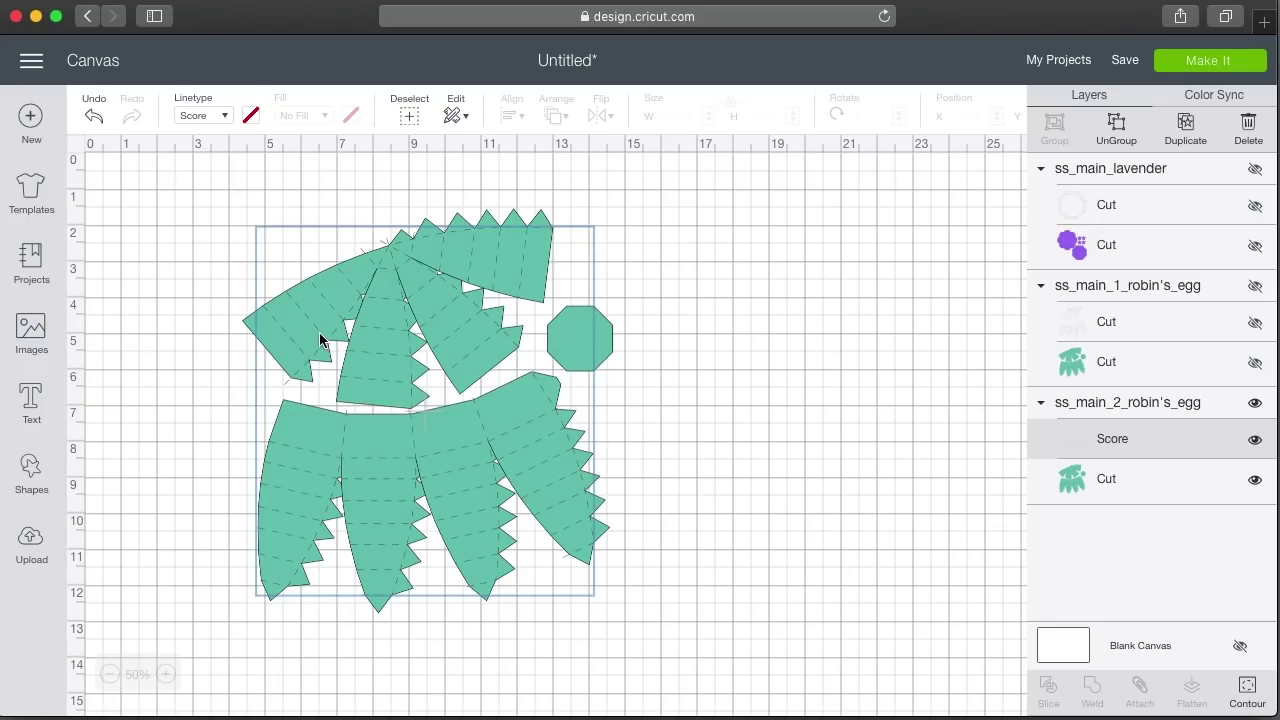
# - Select the whole ss_main_2_robin's_egg group and move it slightly left to about X 3.871
pyautogui.click(712, 389)
pyautogui.click(455, 313)
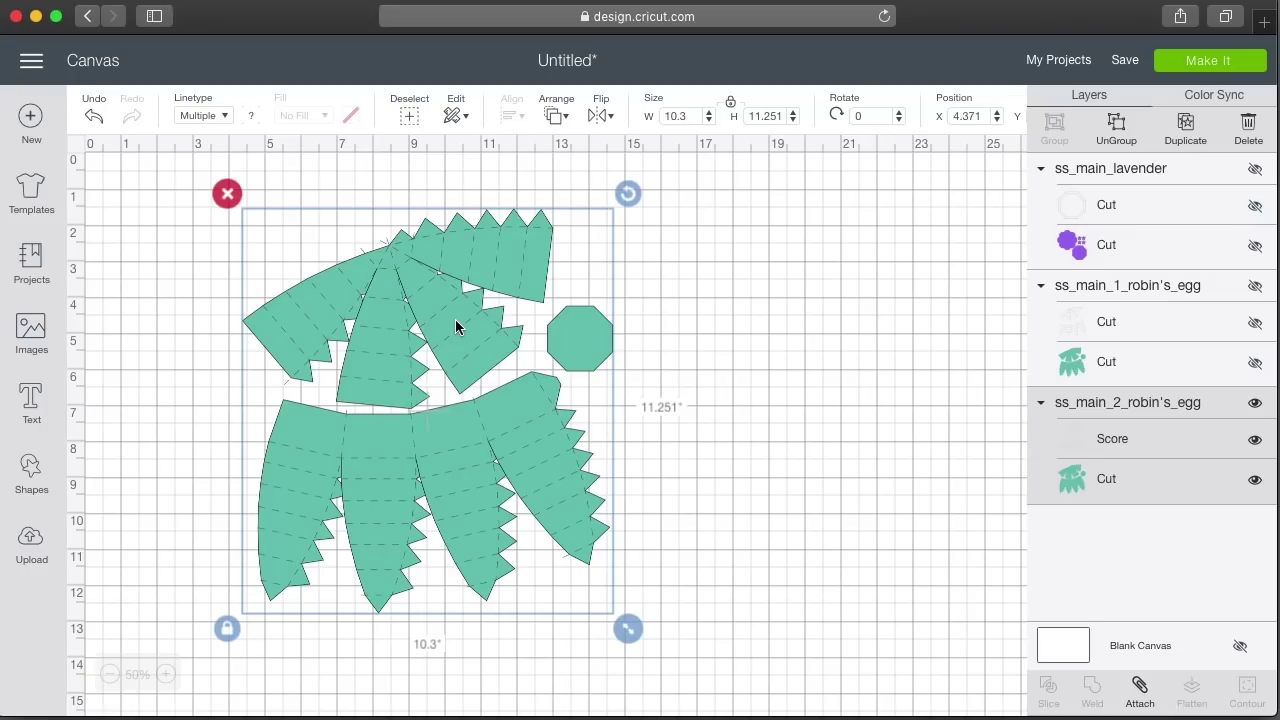
pyautogui.moveTo(455, 325); pyautogui.dragTo(437, 325)
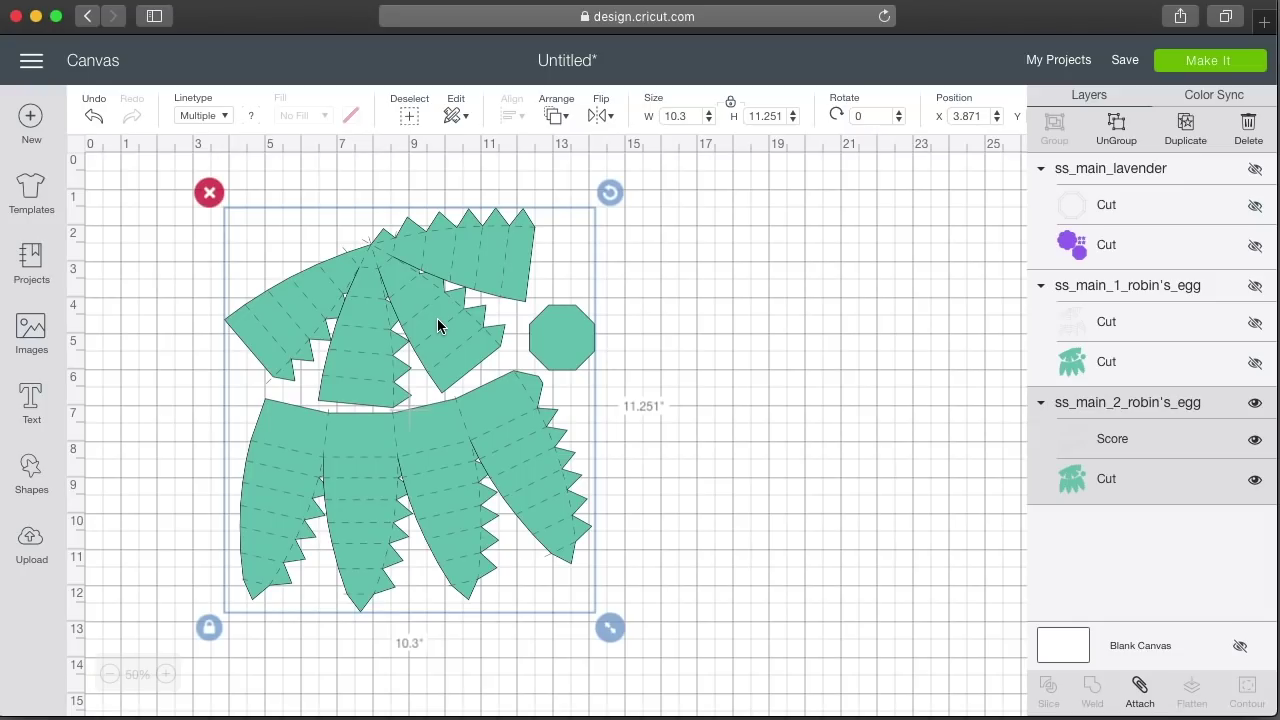
# - Preview the project on the cutting mats and examine how the score lines and the cut shape are distributed
pyautogui.click(1201, 64)
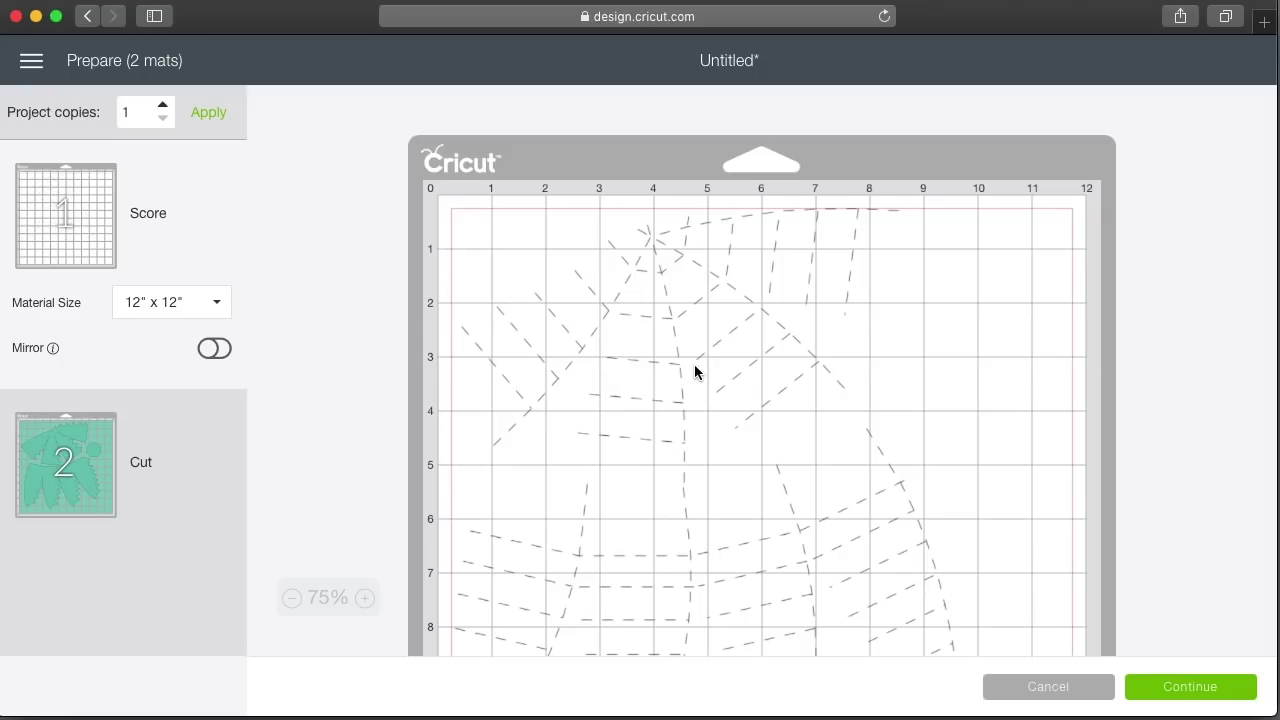
pyautogui.scroll(-3, 695, 371)
pyautogui.scroll(5, 694, 364)
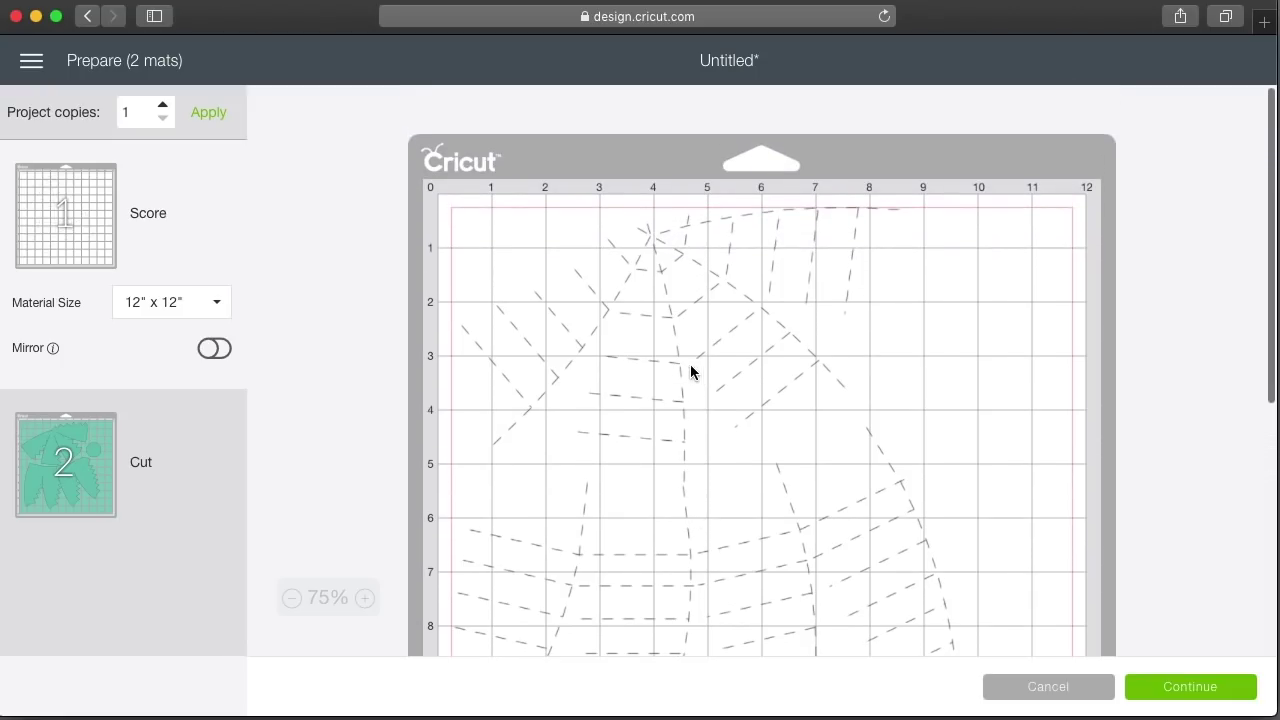
# - Examine the second mat holding the cut shape and return to the canvas
pyautogui.click(110, 432)
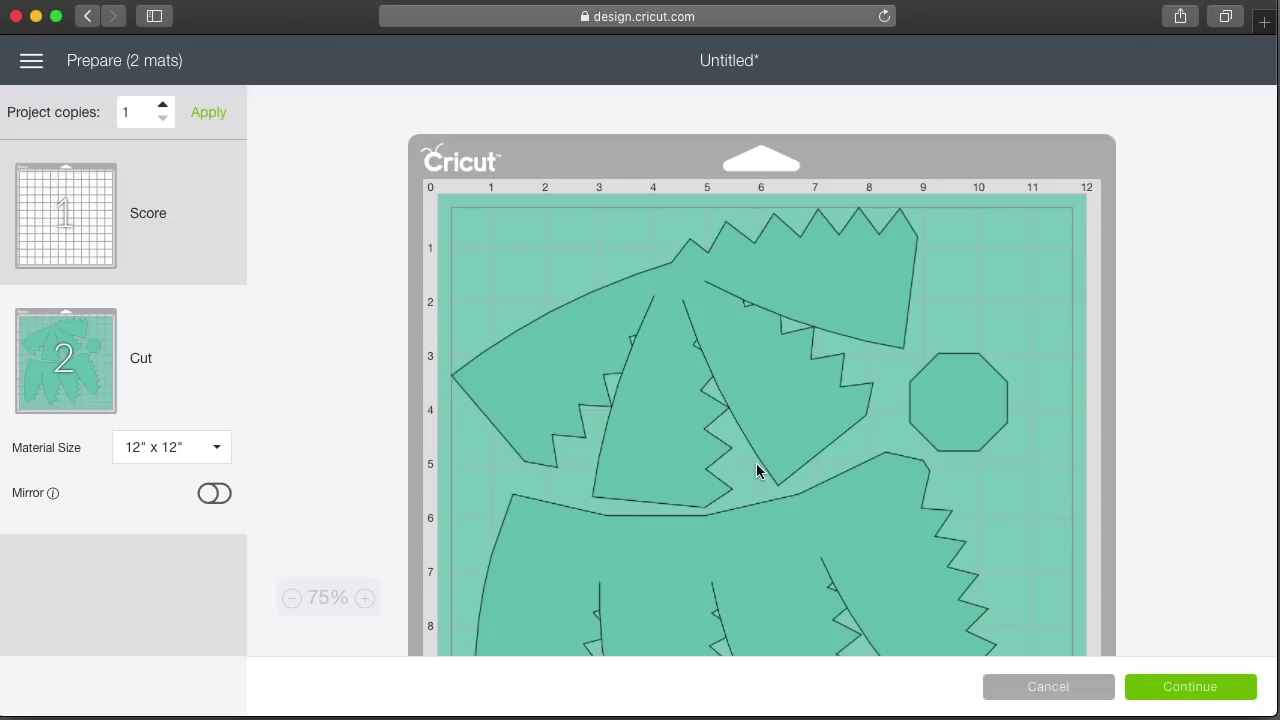
pyautogui.click(1050, 690)
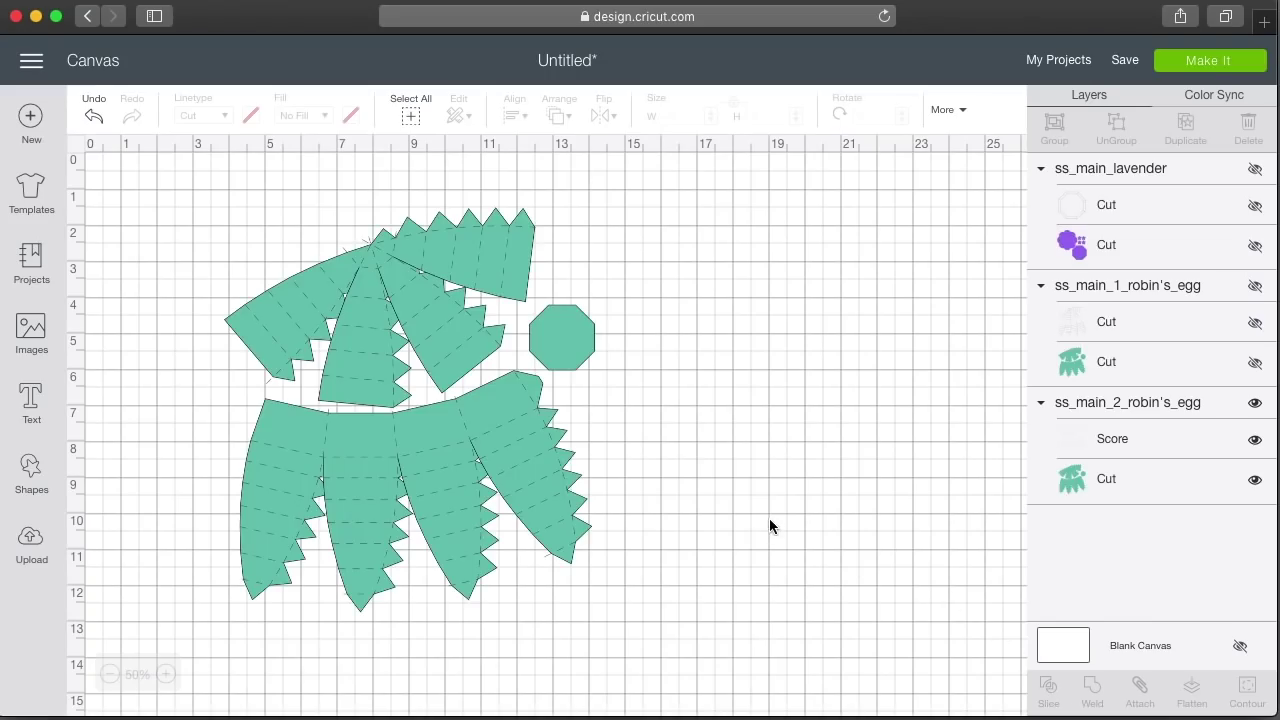
# - Move the ss_main_2_robin's_egg group slightly left and attach its score and cut layers together
pyautogui.click(500, 410)
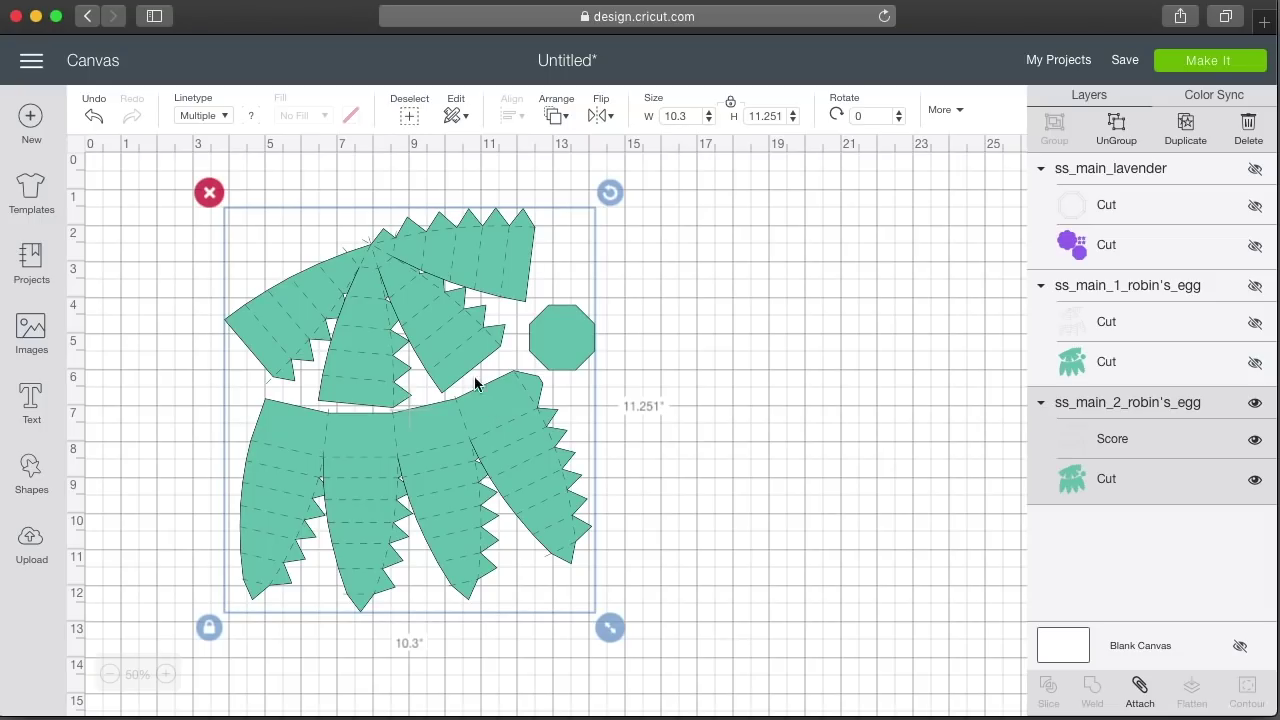
pyautogui.moveTo(434, 323); pyautogui.dragTo(411, 323)
pyautogui.click(681, 342)
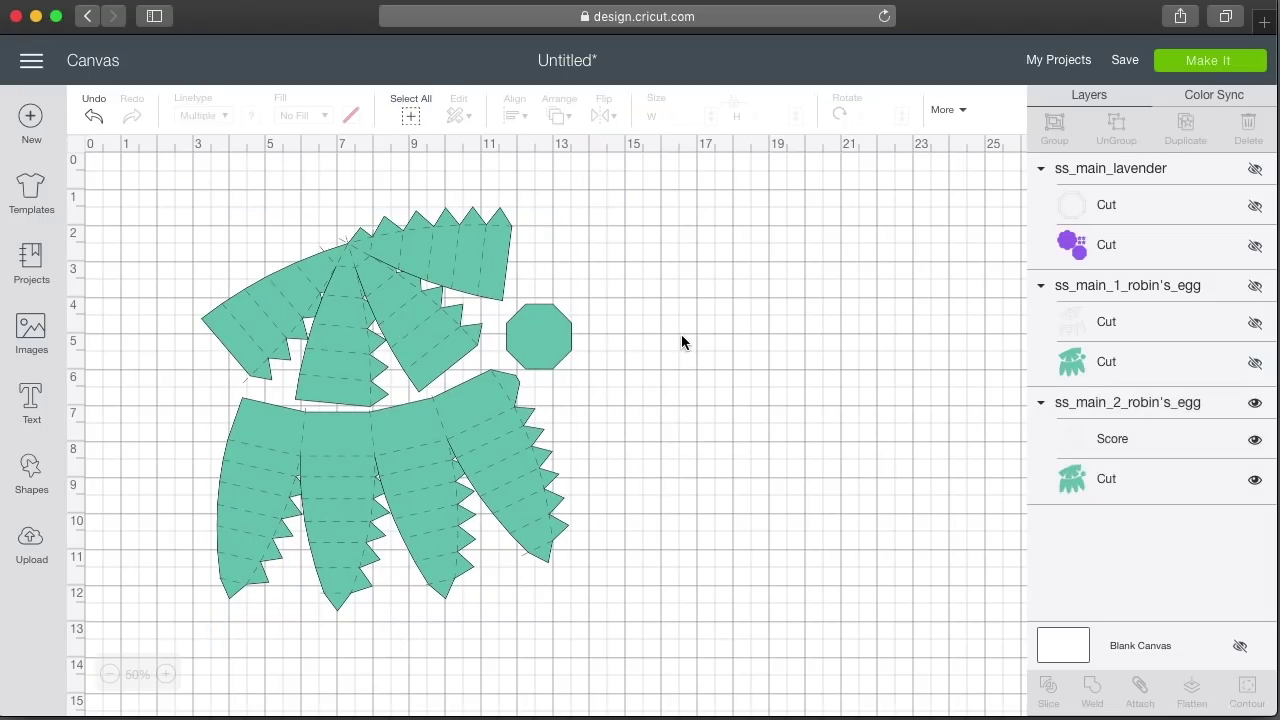
pyautogui.click(480, 272)
pyautogui.click(778, 407)
pyautogui.click(1104, 410)
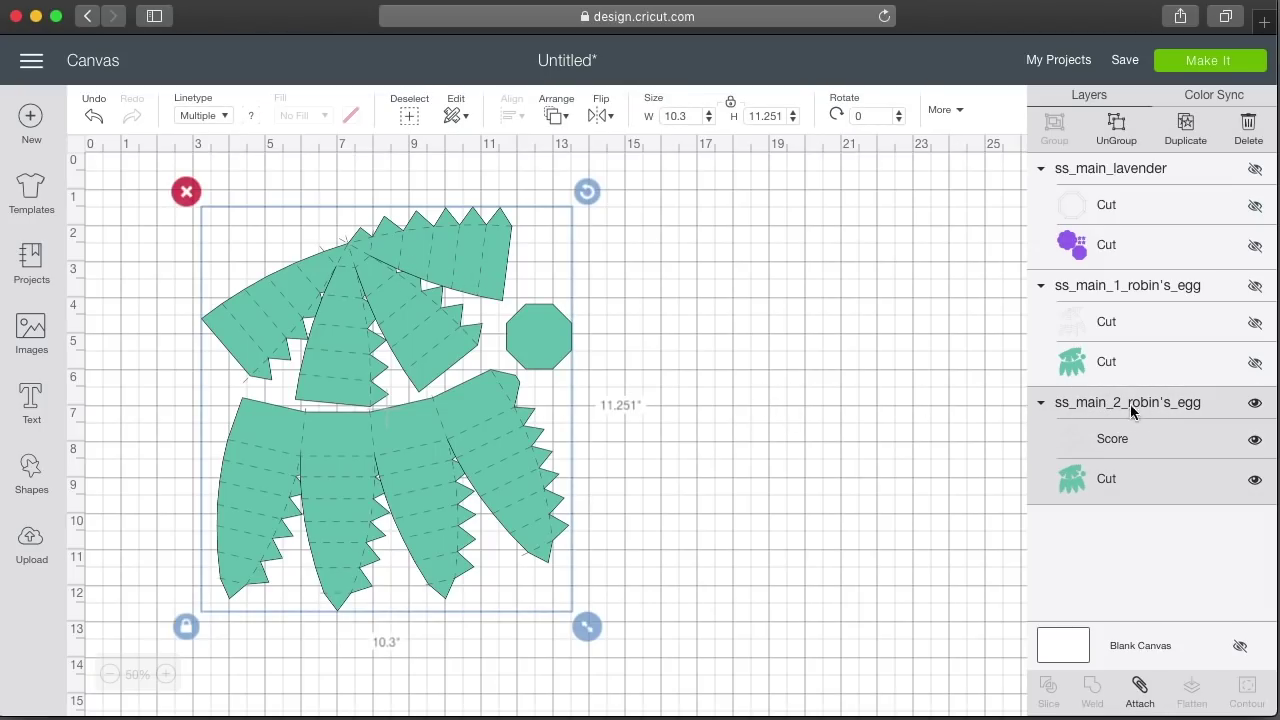
pyautogui.click(1141, 690)
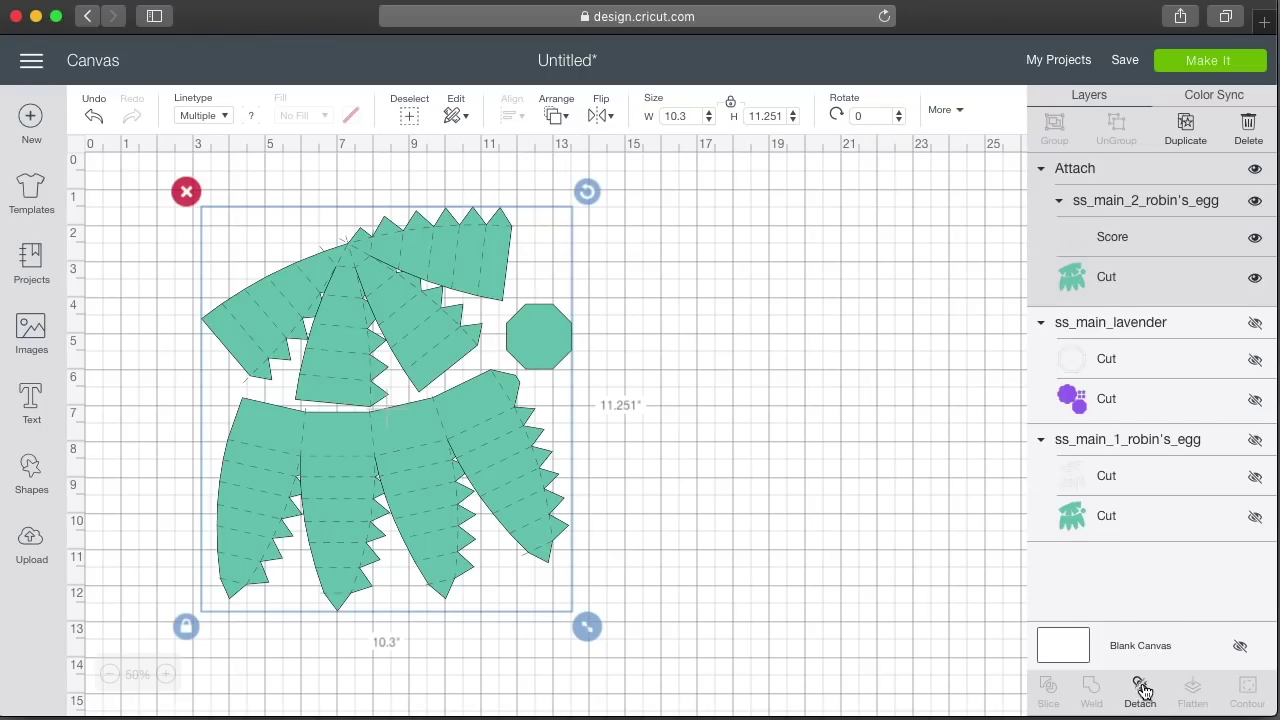
# - Preview the attached ss_main_2_robin's_egg group on its mat and return to the canvas
pyautogui.click(1214, 66)
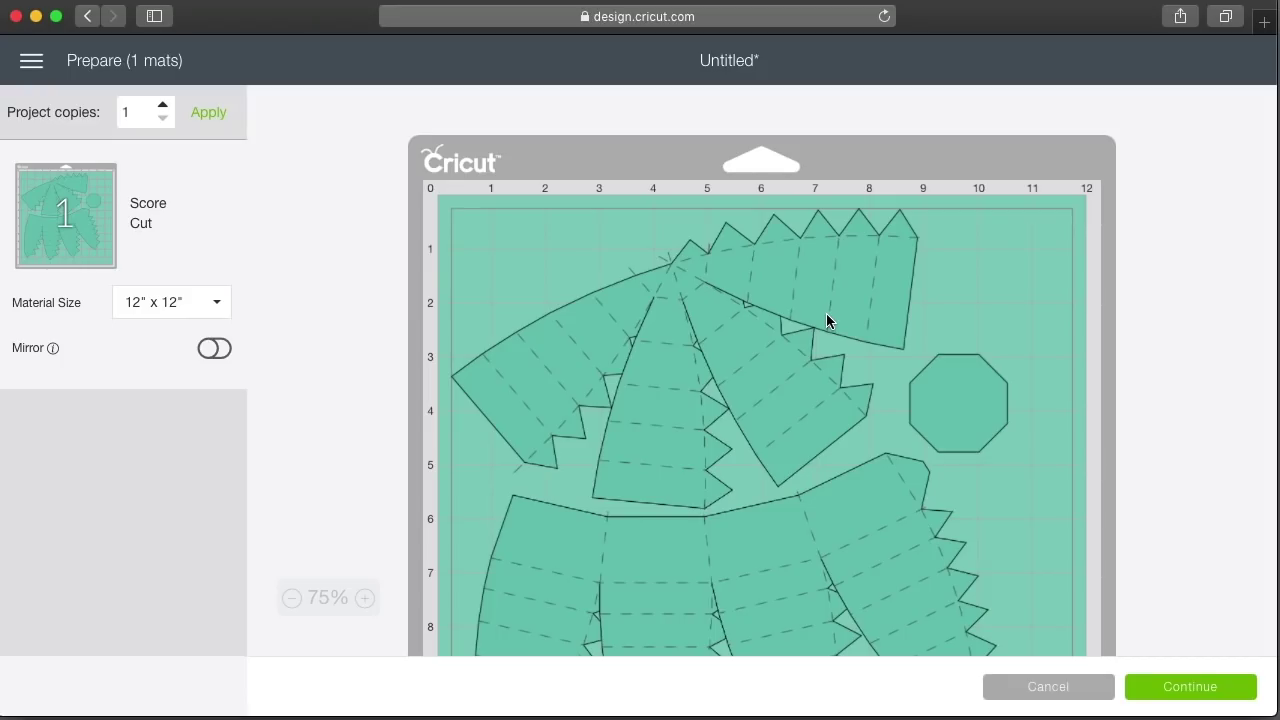
pyautogui.click(1057, 687)
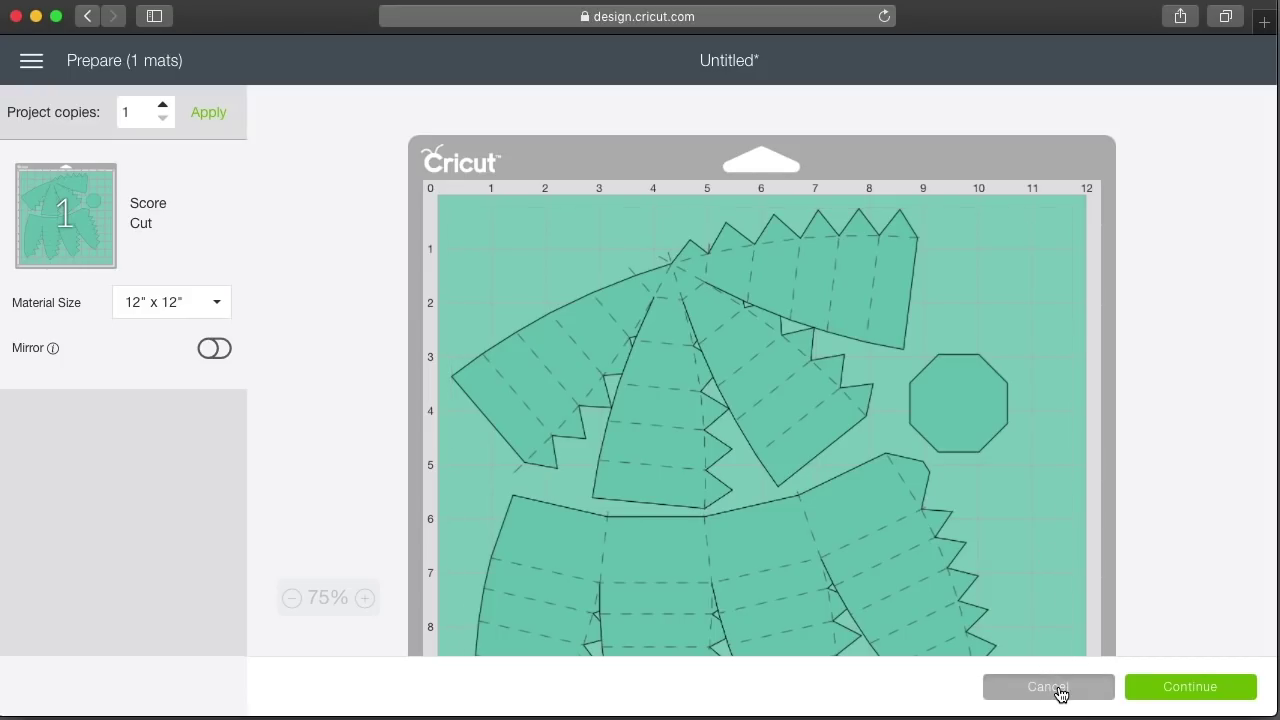
# - Move the attached robin's egg group aside to the right, unhide the ss_main_lavender group and place it in the cleared area
pyautogui.moveTo(403, 331); pyautogui.dragTo(1257, 330)
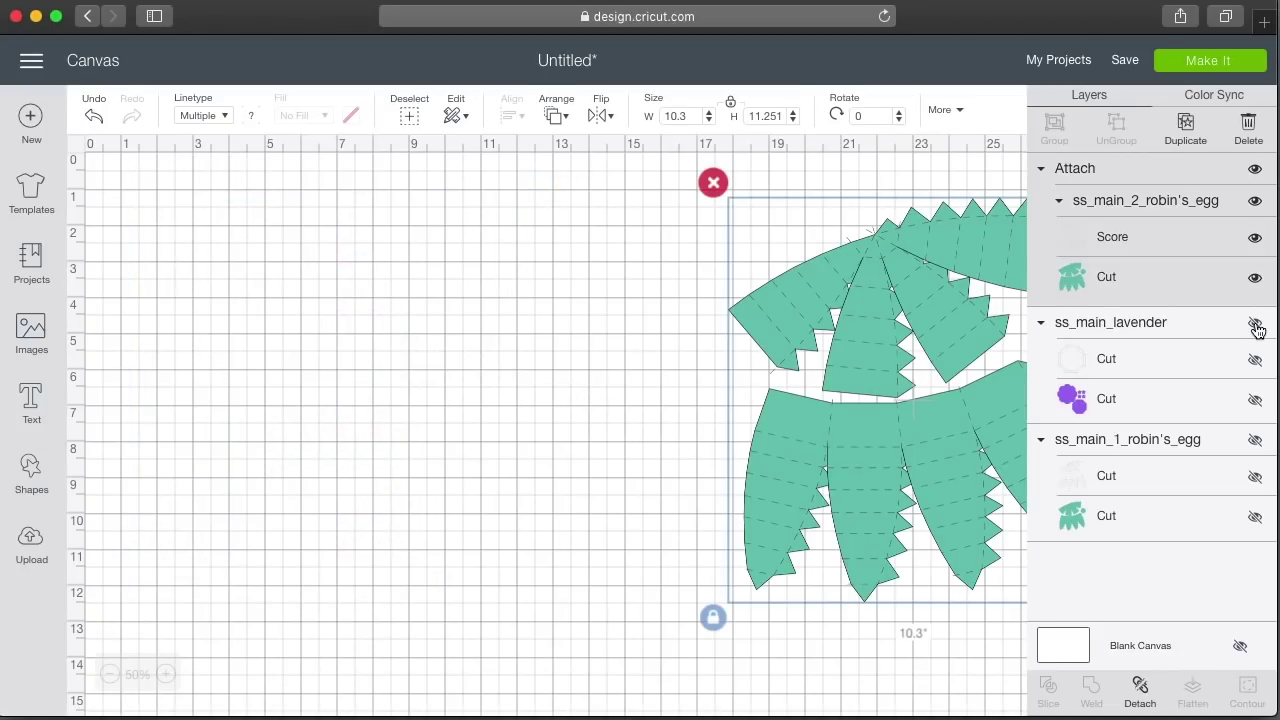
pyautogui.click(1257, 330)
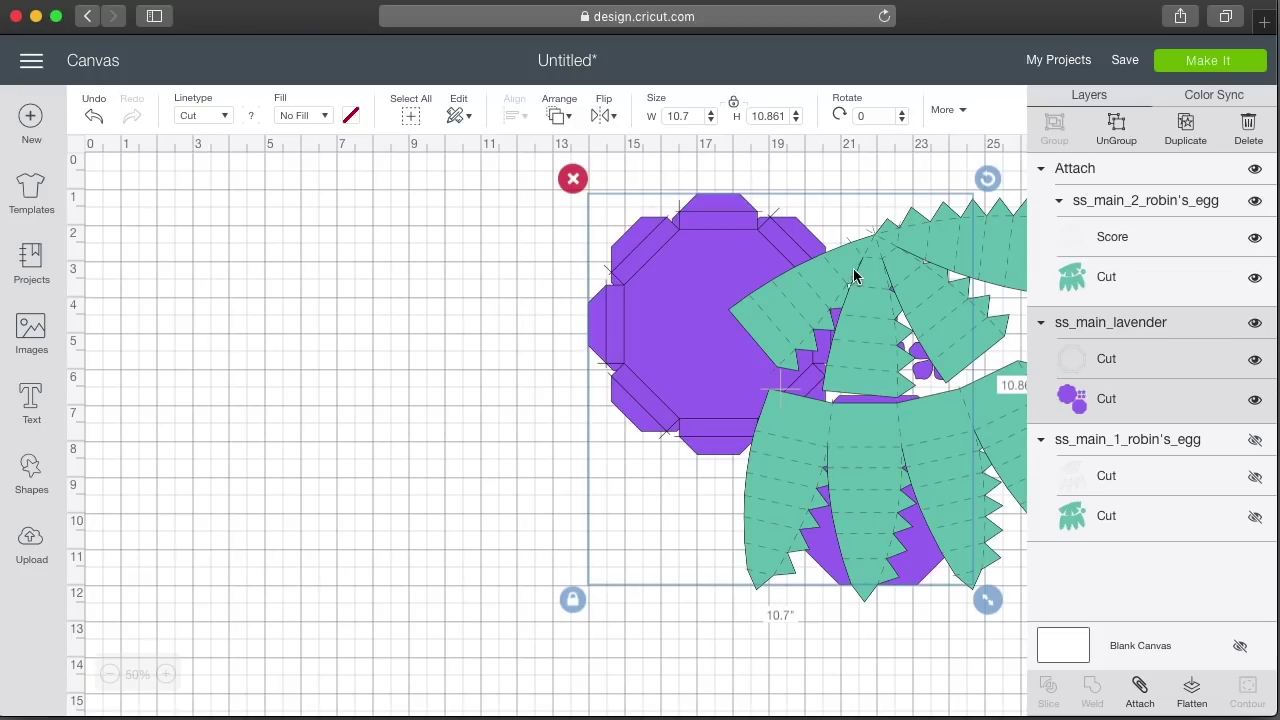
pyautogui.moveTo(680, 280); pyautogui.dragTo(254, 283)
pyautogui.click(600, 317)
pyautogui.click(314, 285)
pyautogui.click(640, 266)
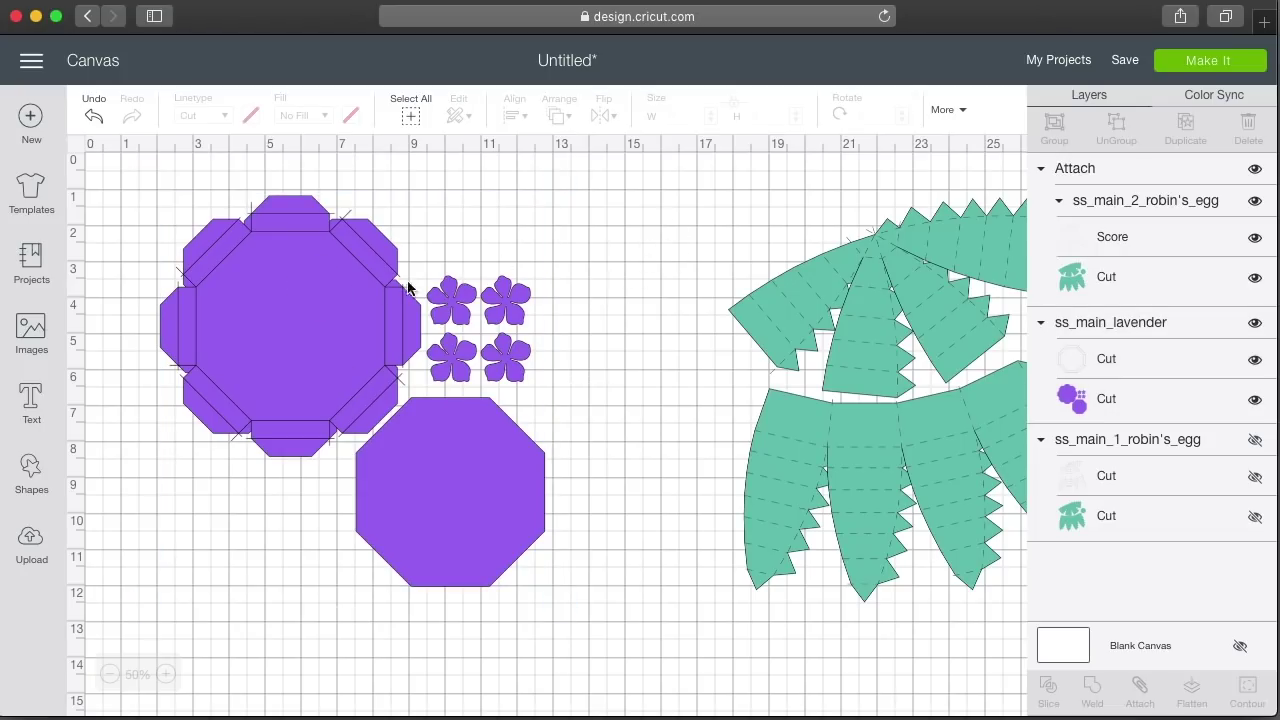
# - Select the ss_main_lavender line layer and toggle its visibility to examine which lines belong to it
pyautogui.click(329, 309)
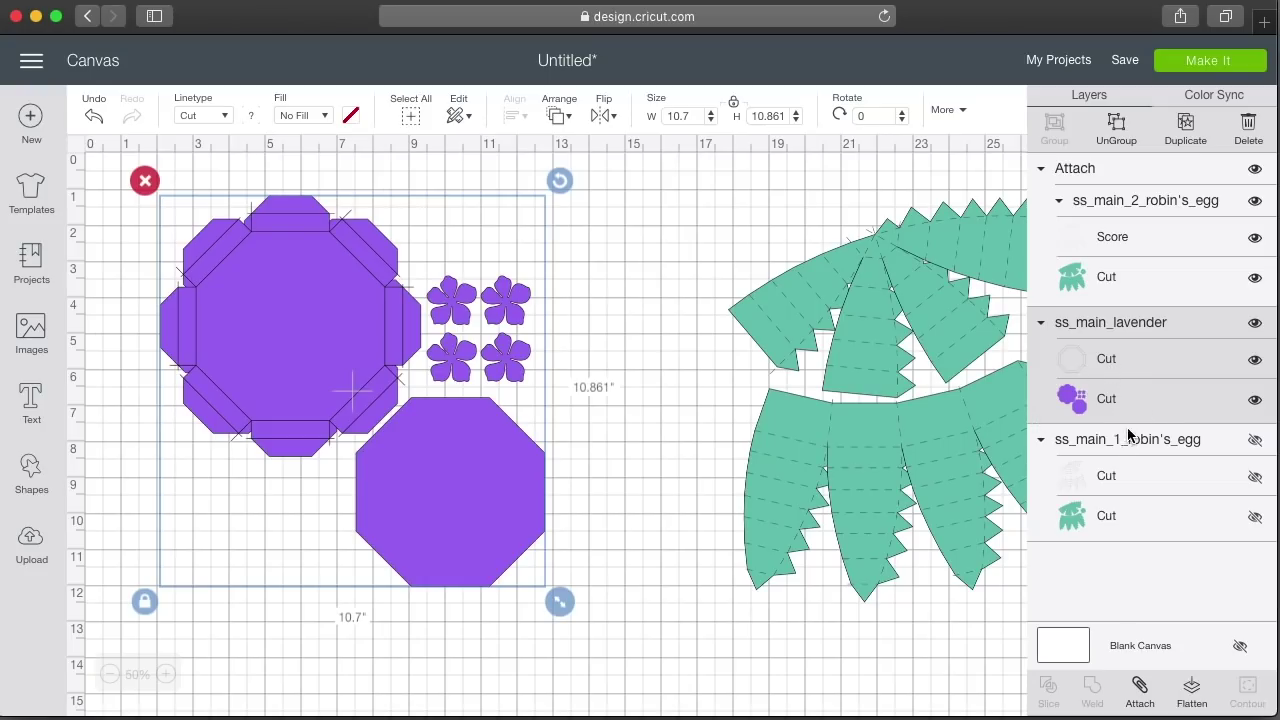
pyautogui.click(1136, 350)
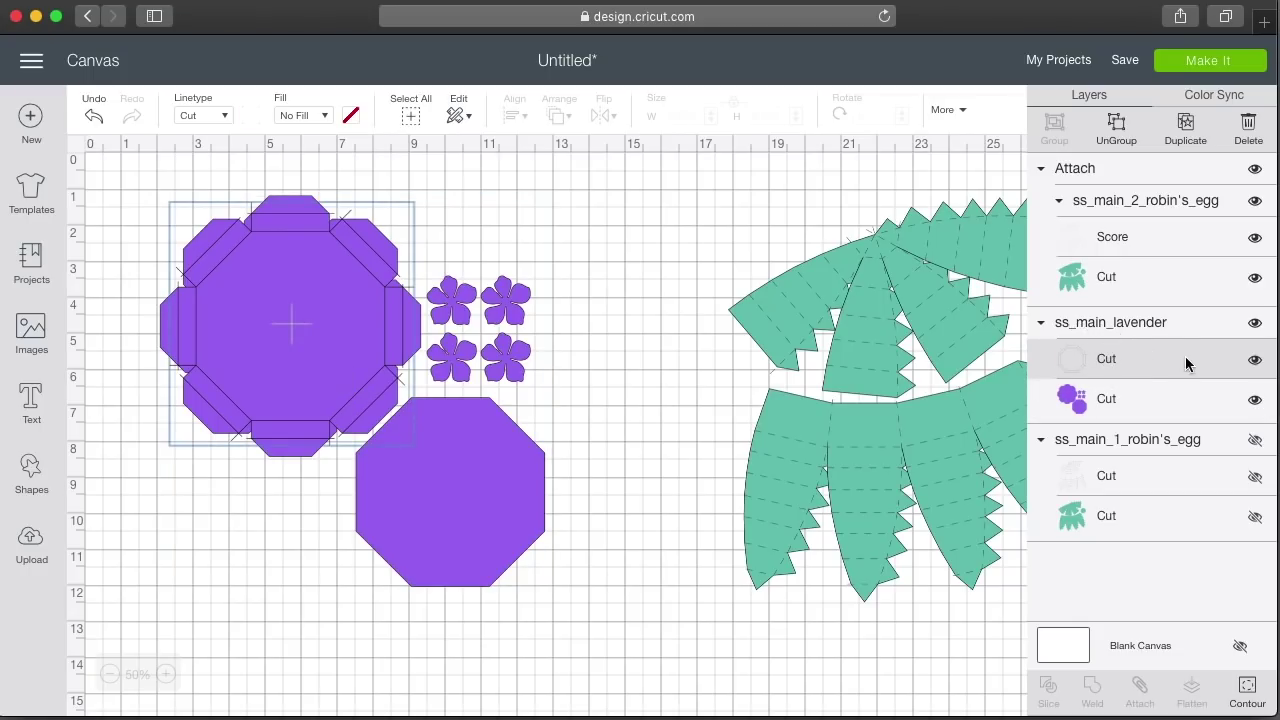
pyautogui.click(1255, 361)
pyautogui.click(1256, 362)
pyautogui.click(1256, 363)
pyautogui.click(1256, 363)
# - Change the linetype of the ss_main_lavender line layer from Cut to Score
pyautogui.click(1112, 399)
pyautogui.click(1110, 366)
pyautogui.click(212, 115)
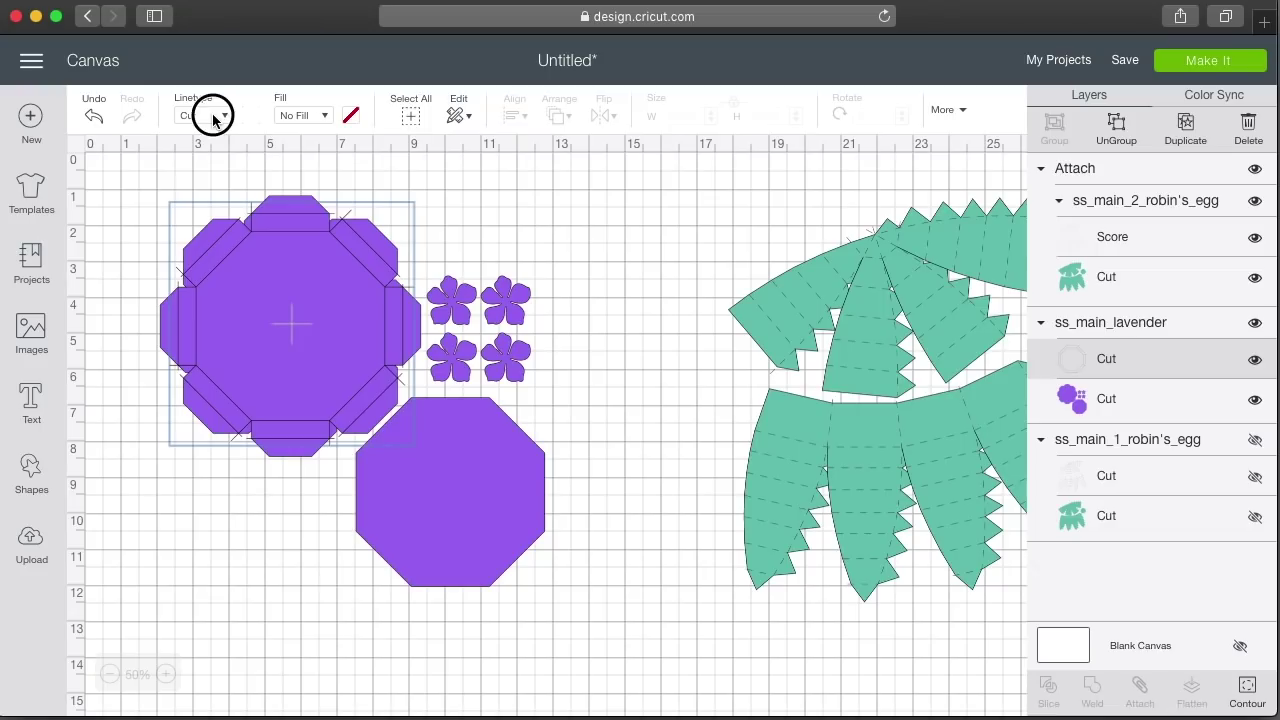
pyautogui.click(214, 194)
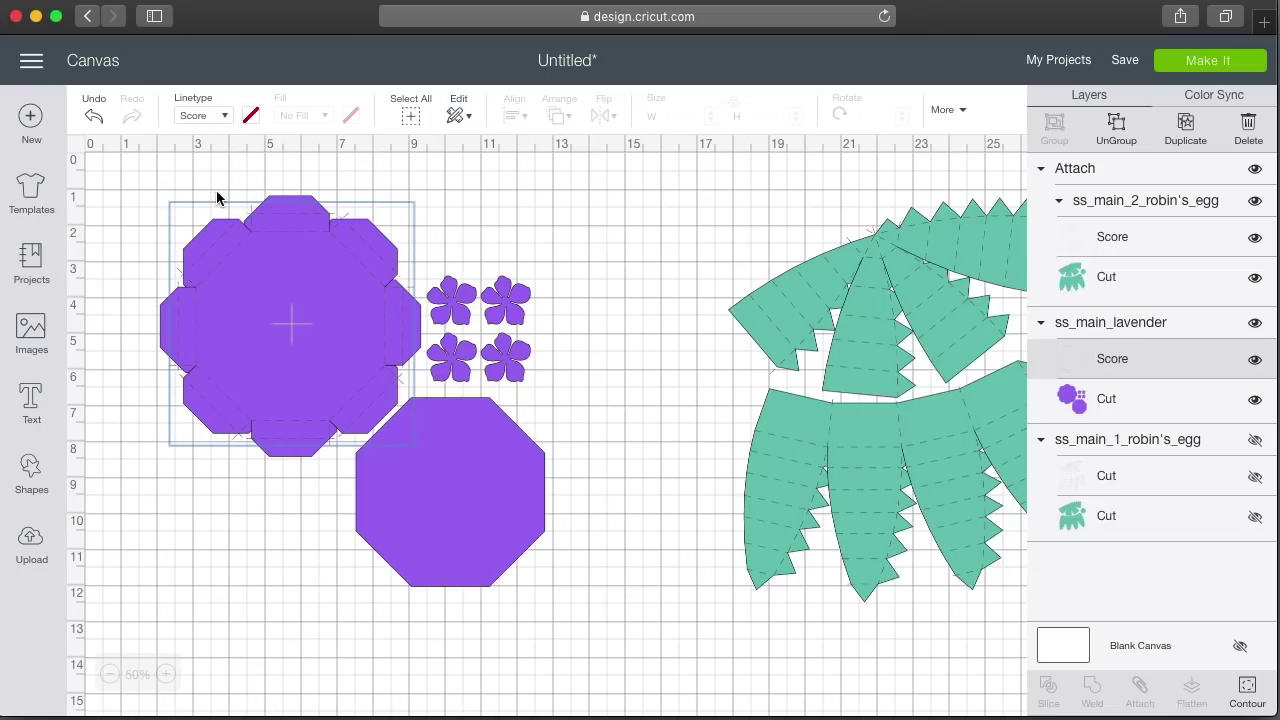
pyautogui.click(573, 229)
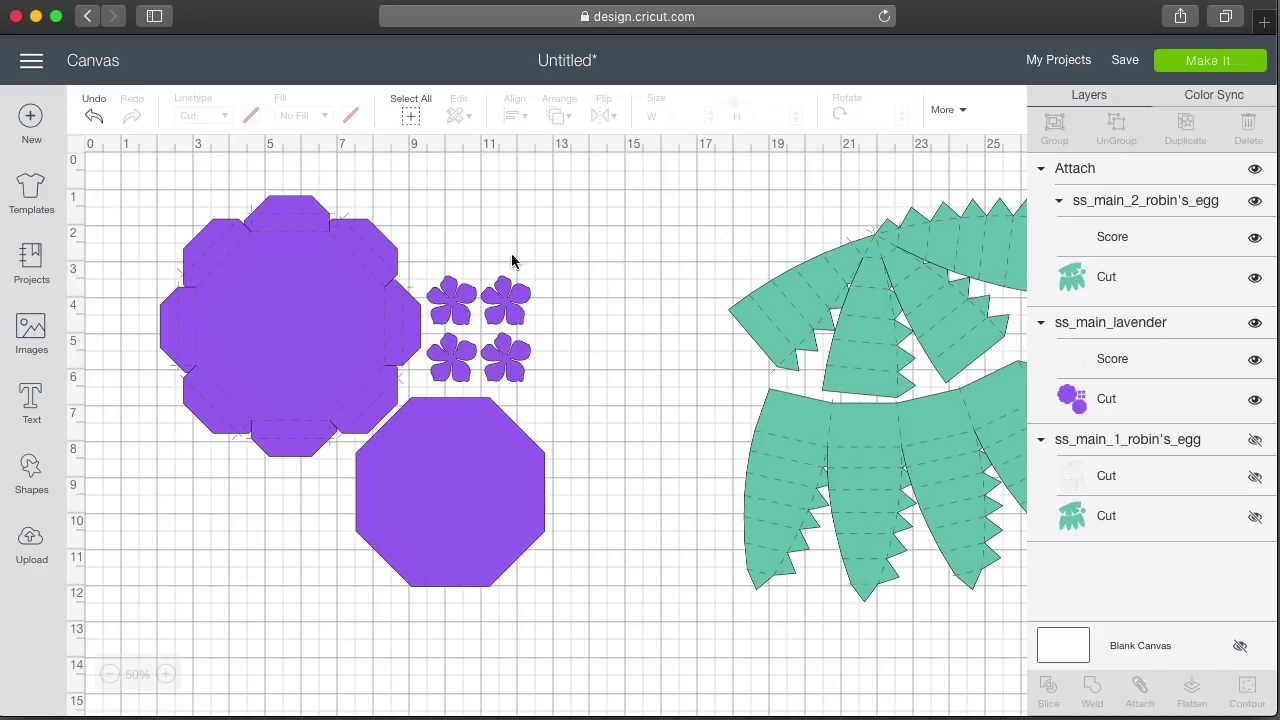
# - Attach the score and cut layers of the whole ss_main_lavender group
pyautogui.click(328, 306)
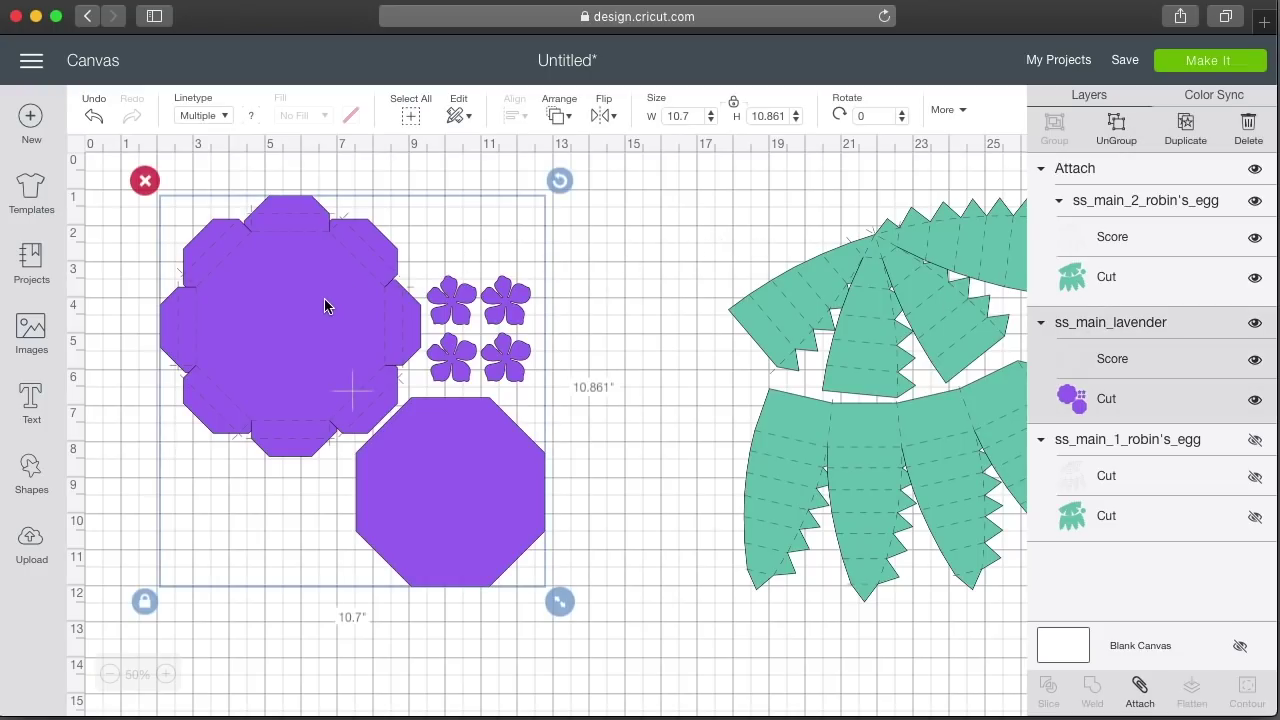
pyautogui.click(643, 294)
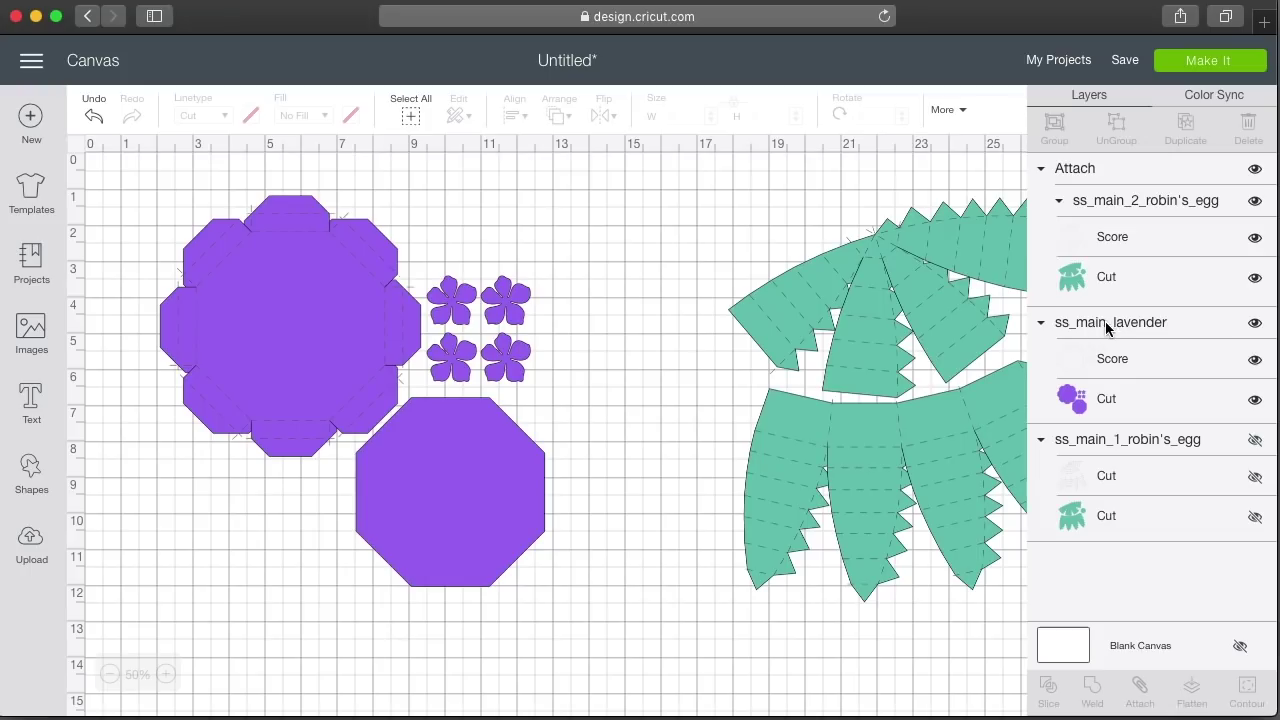
pyautogui.click(1093, 324)
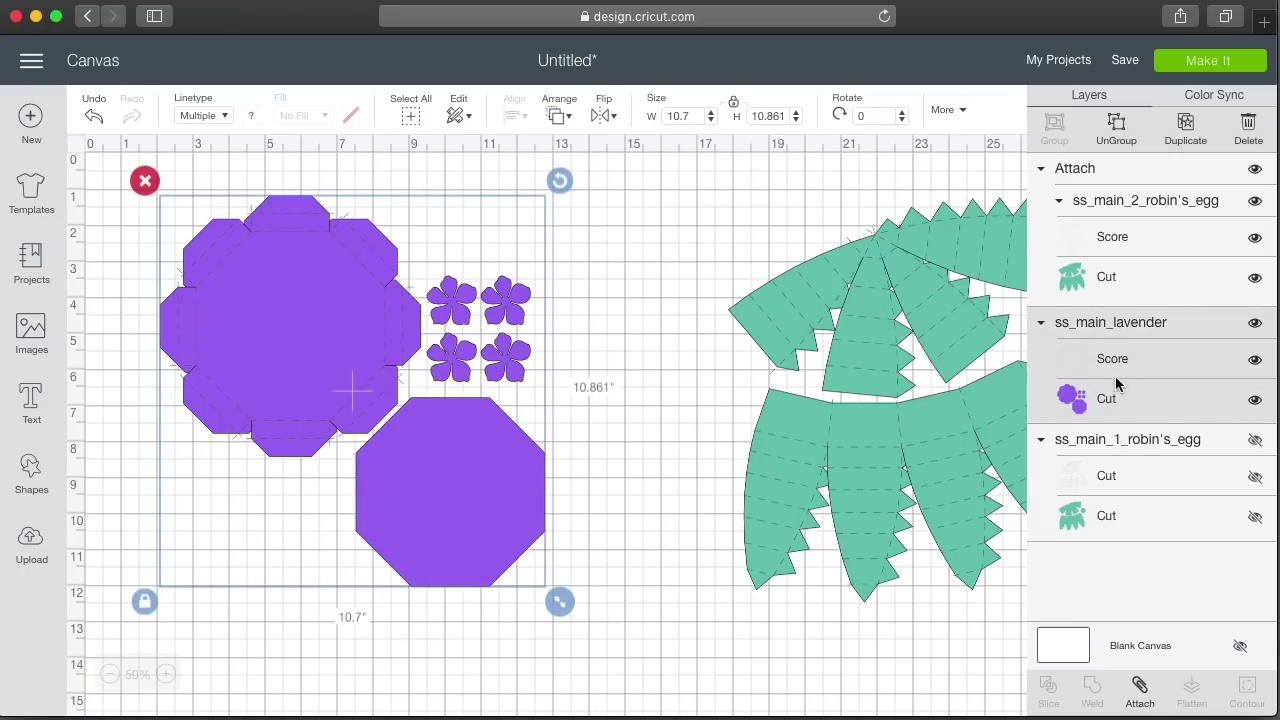
pyautogui.click(1141, 692)
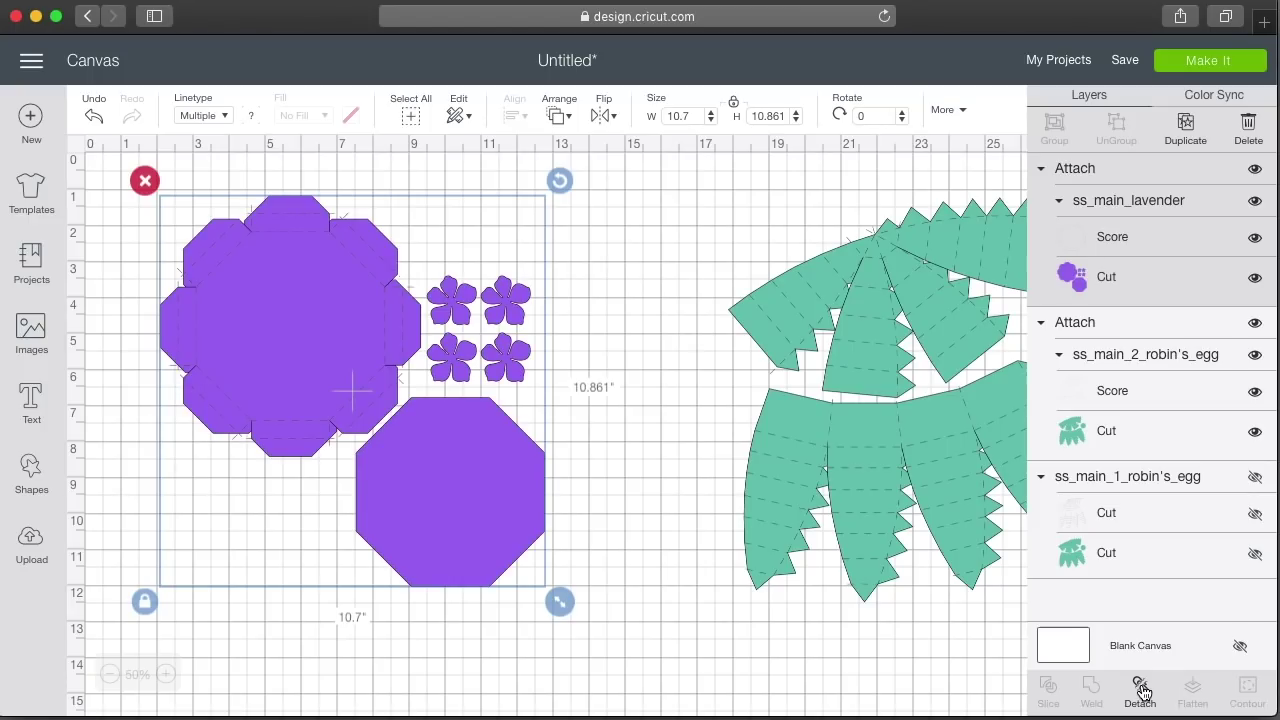
# - Preview the project on the mats, examine the lavender mat and return to the canvas
pyautogui.click(1205, 62)
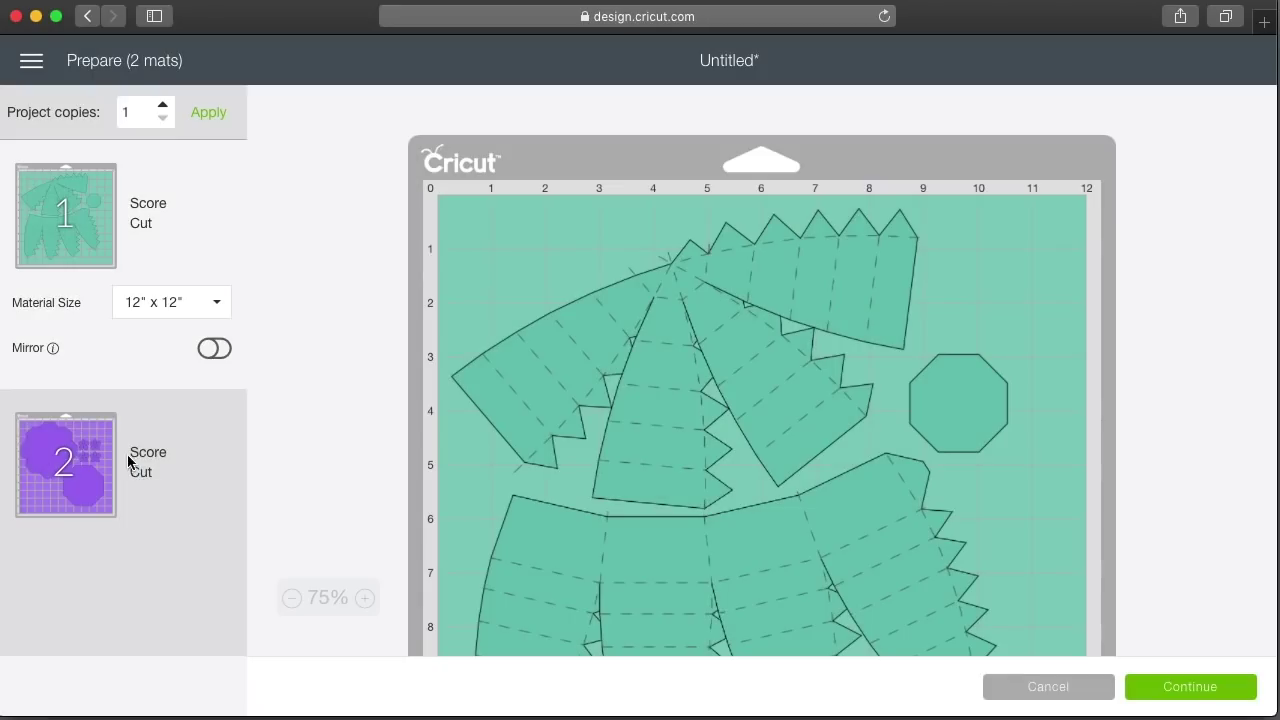
pyautogui.click(88, 447)
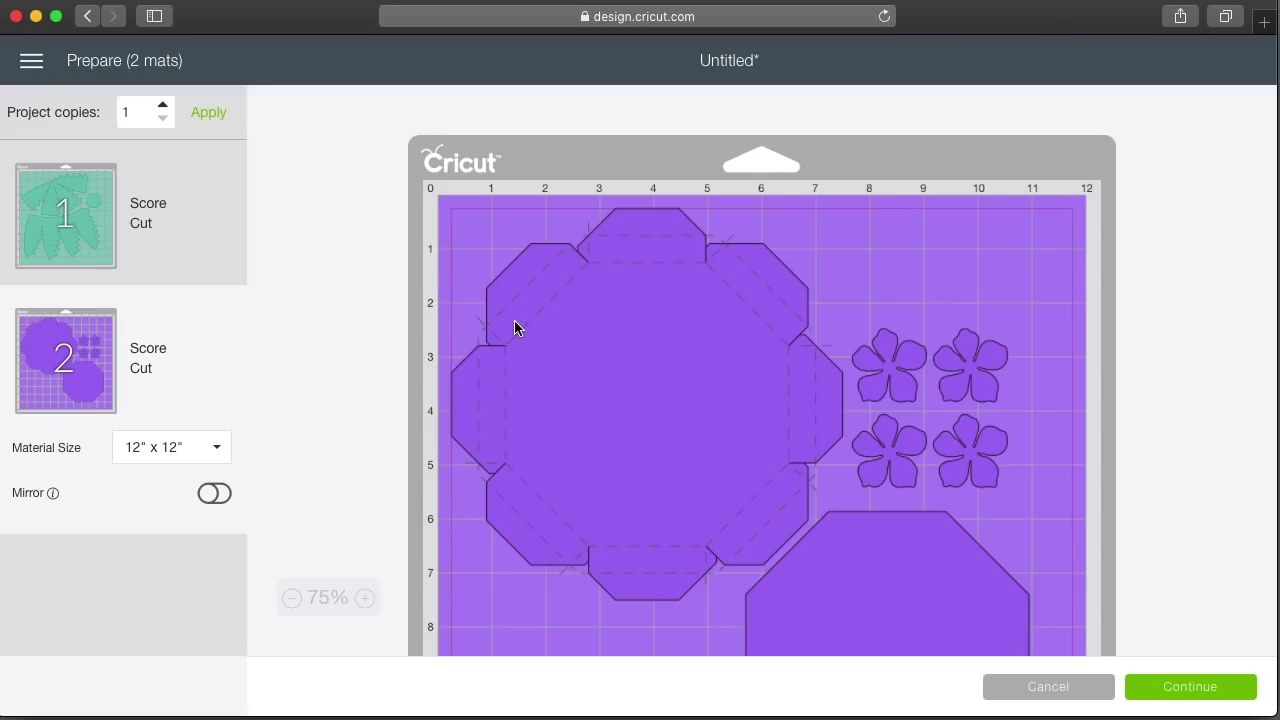
pyautogui.click(1062, 686)
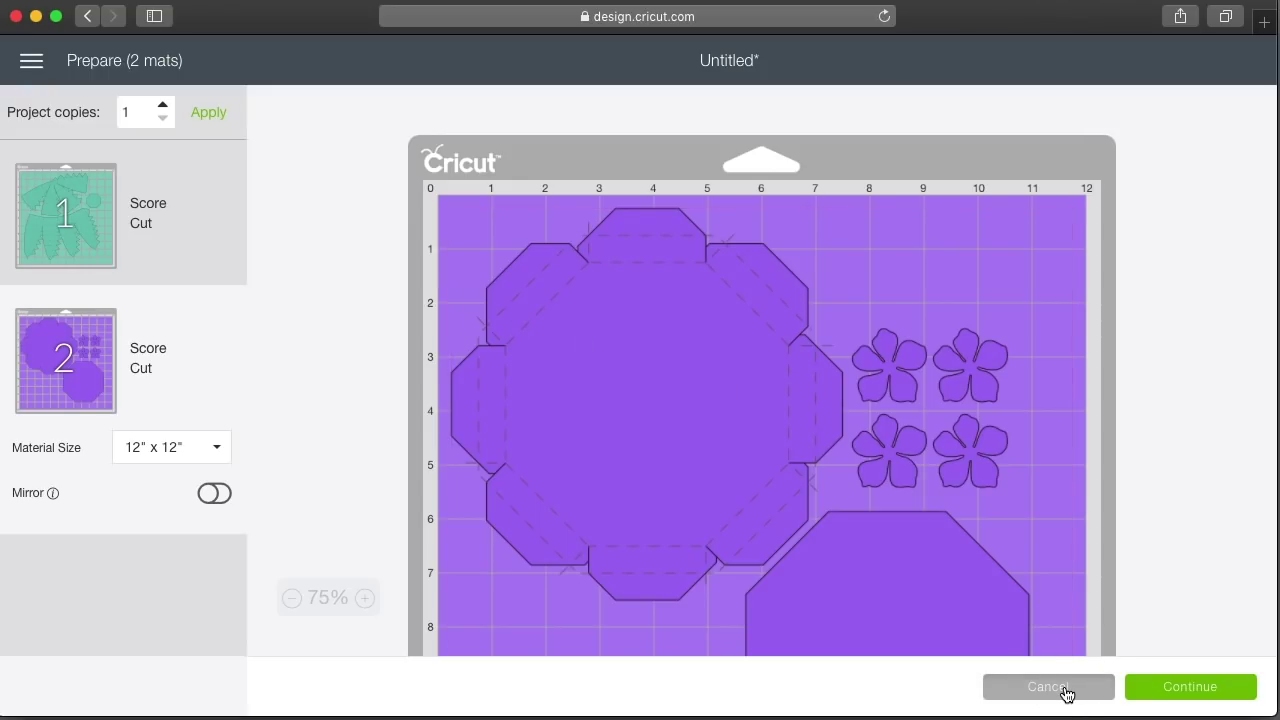
# - Move the attached lavender group aside to the right, unhide the ss_main_1_robin's_egg group and place it in the cleared area
pyautogui.click(489, 448)
pyautogui.moveTo(441, 341); pyautogui.dragTo(994, 351)
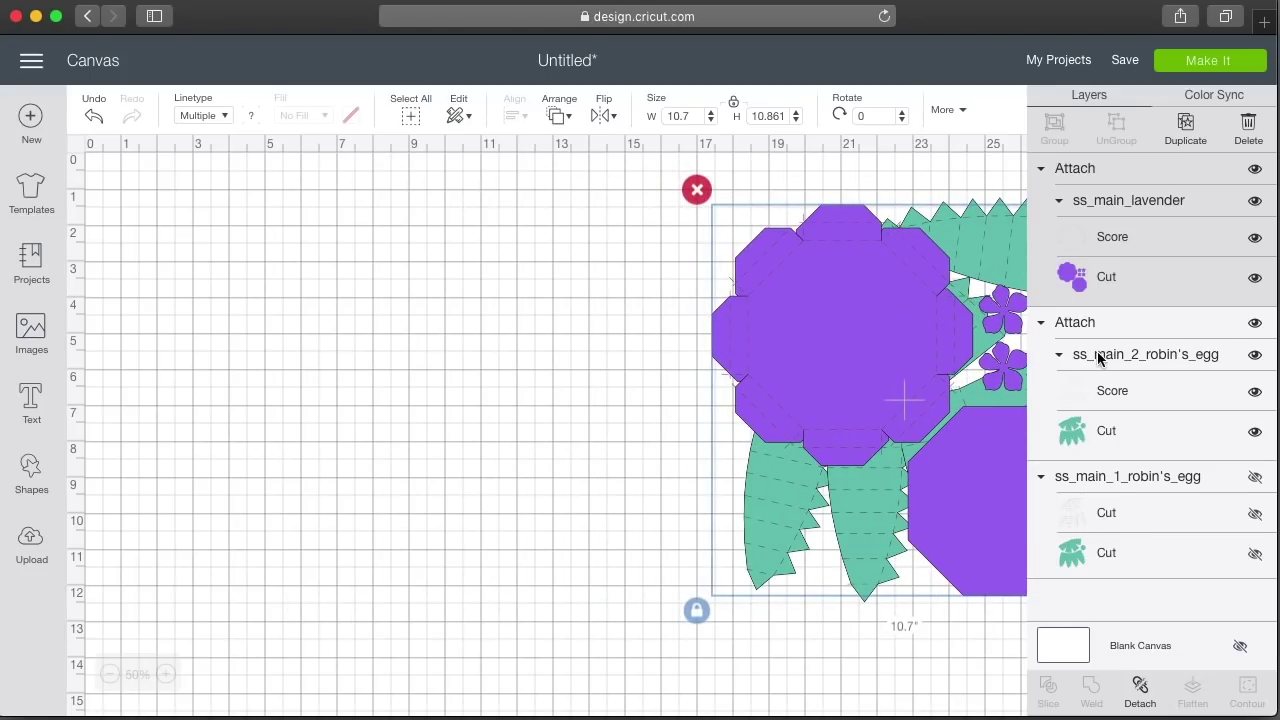
pyautogui.click(1255, 478)
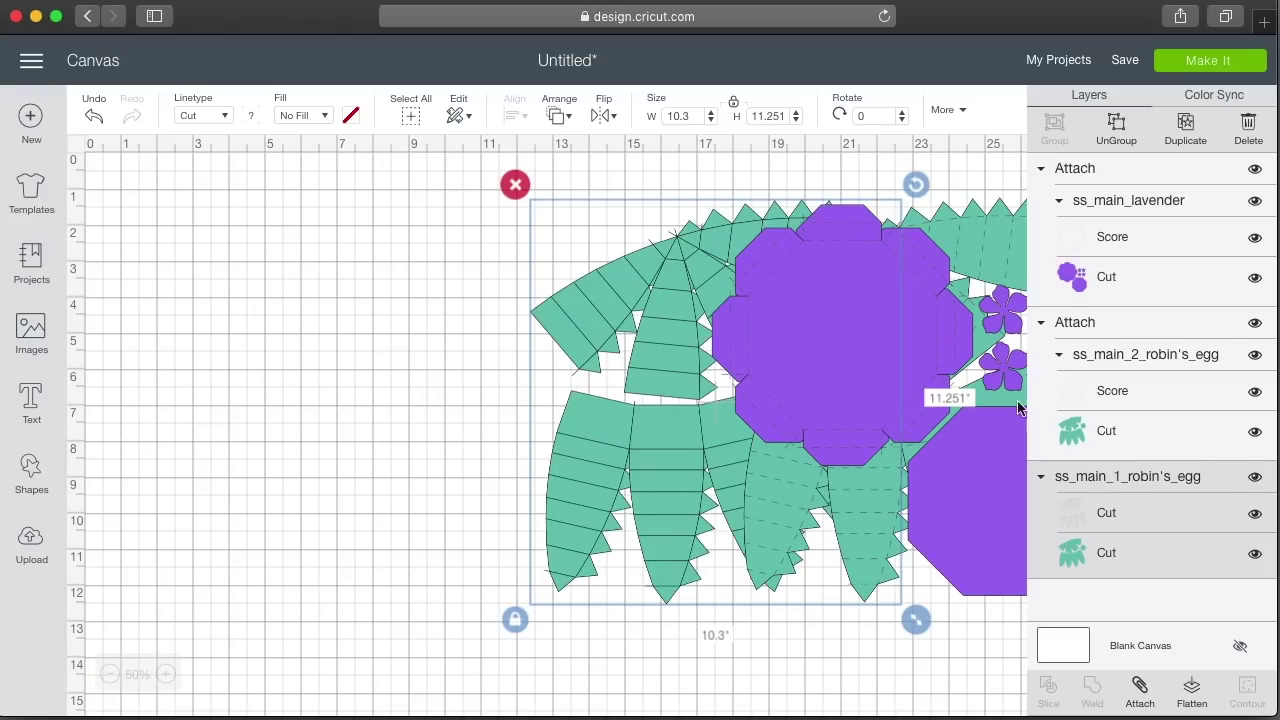
pyautogui.moveTo(669, 305); pyautogui.dragTo(318, 300)
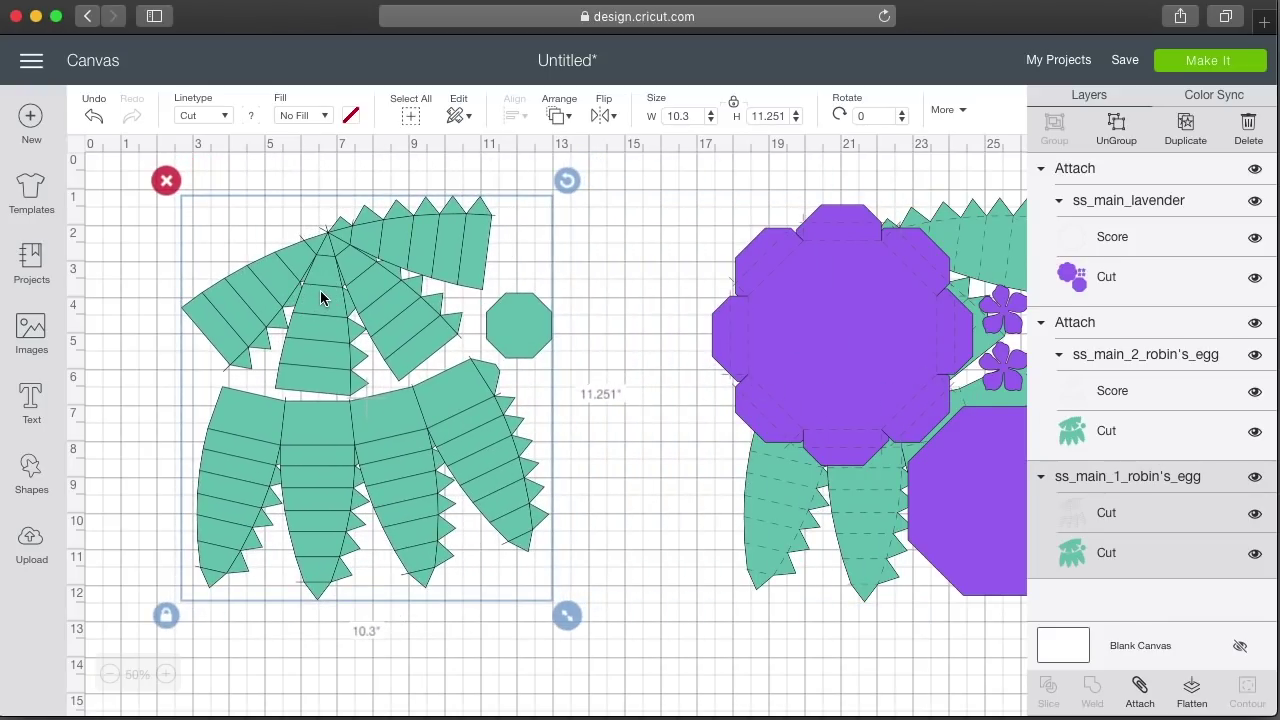
# - Select the ss_main_1_robin's_egg line layer and toggle its visibility repeatedly to examine which lines belong to it
pyautogui.click(1137, 515)
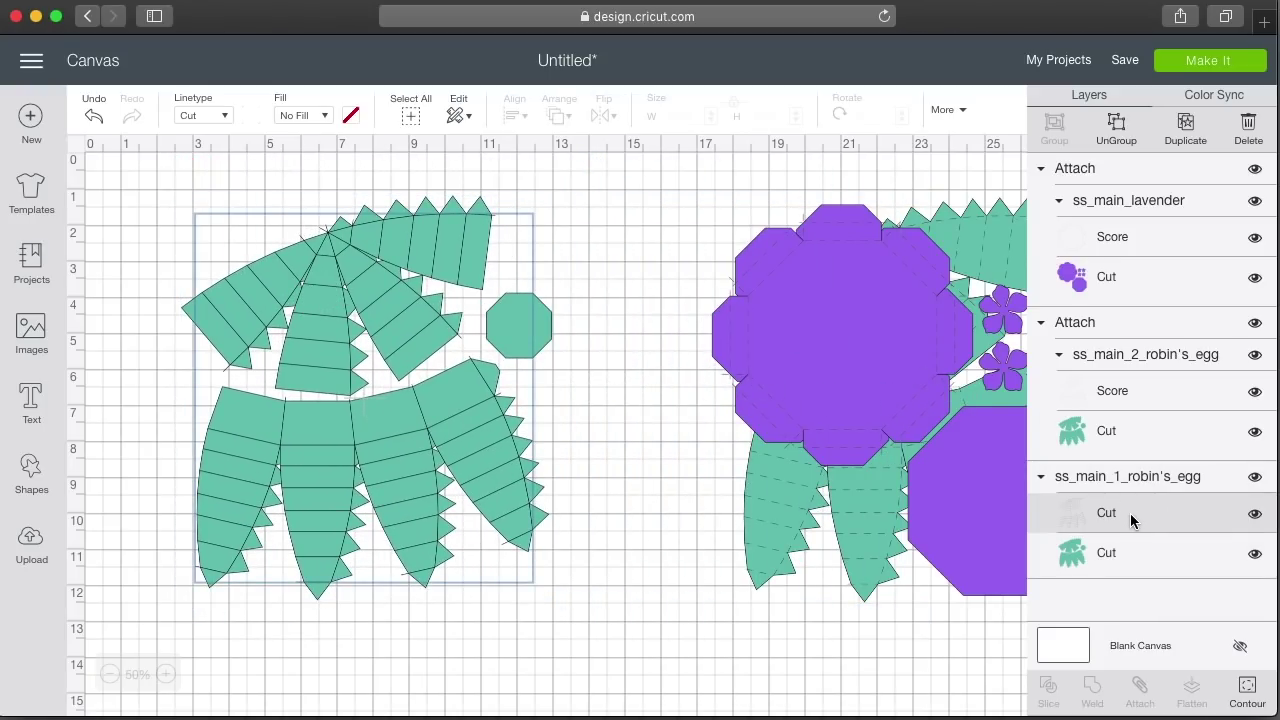
pyautogui.click(1255, 514)
pyautogui.click(1255, 514)
pyautogui.click(1256, 518)
pyautogui.click(1255, 516)
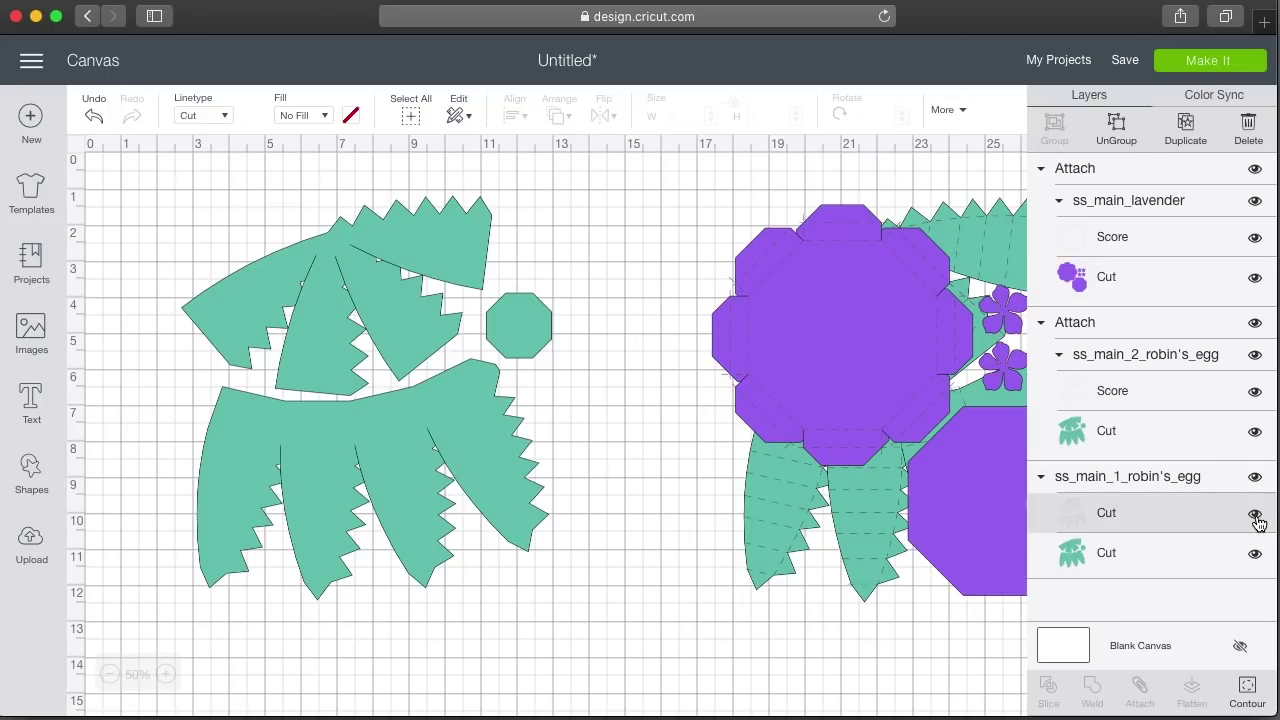
pyautogui.click(1255, 516)
pyautogui.click(1255, 516)
# - Change the linetype of the ss_main_1_robin's_egg line layer from Cut to Score
pyautogui.click(1170, 515)
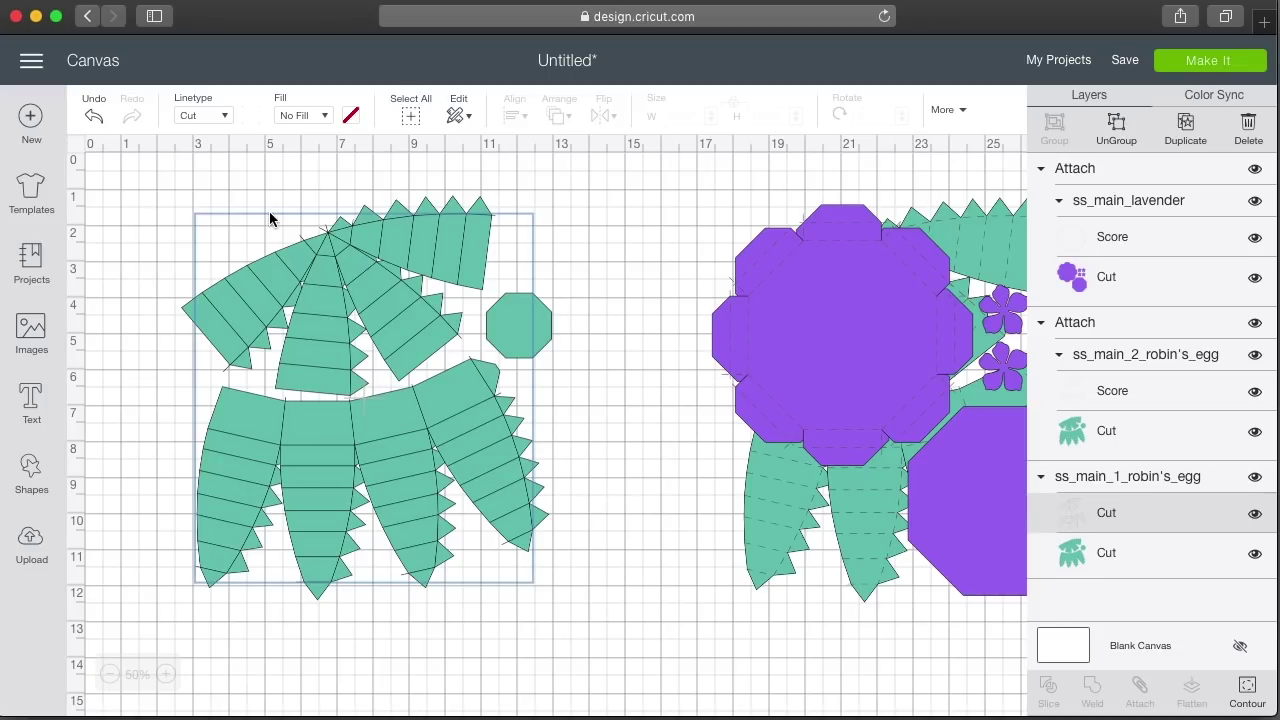
pyautogui.click(214, 117)
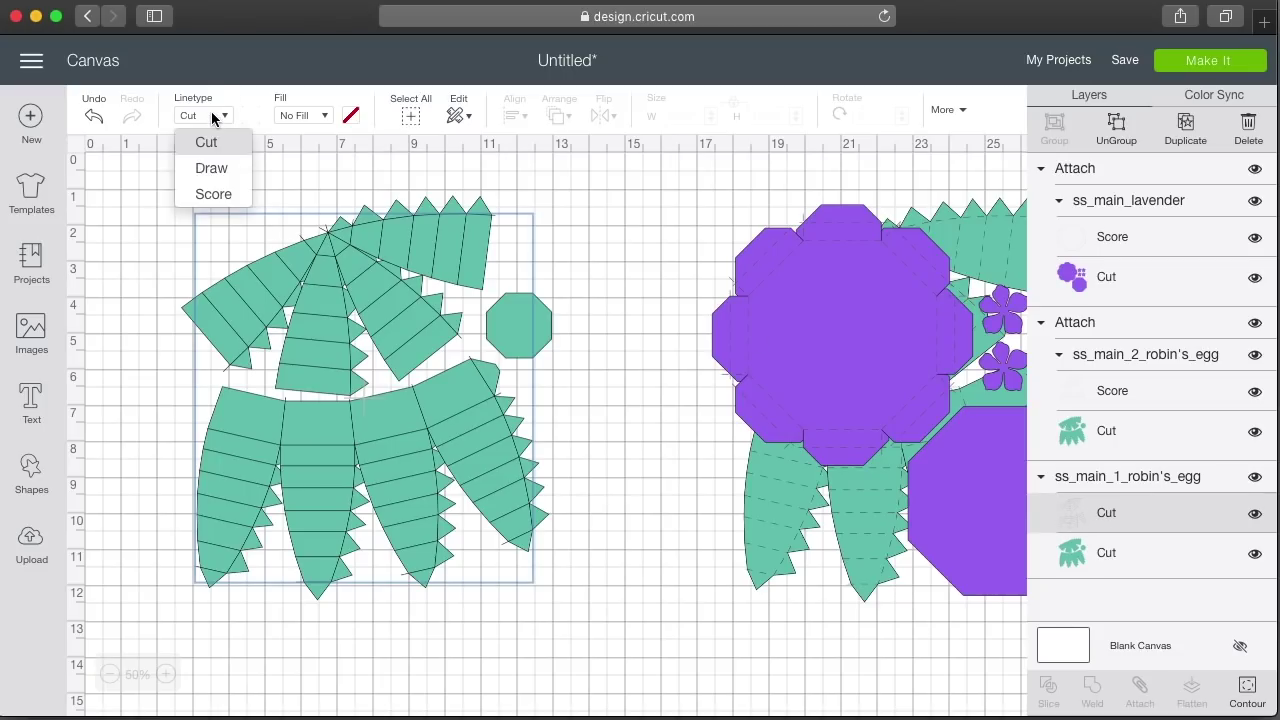
pyautogui.click(211, 198)
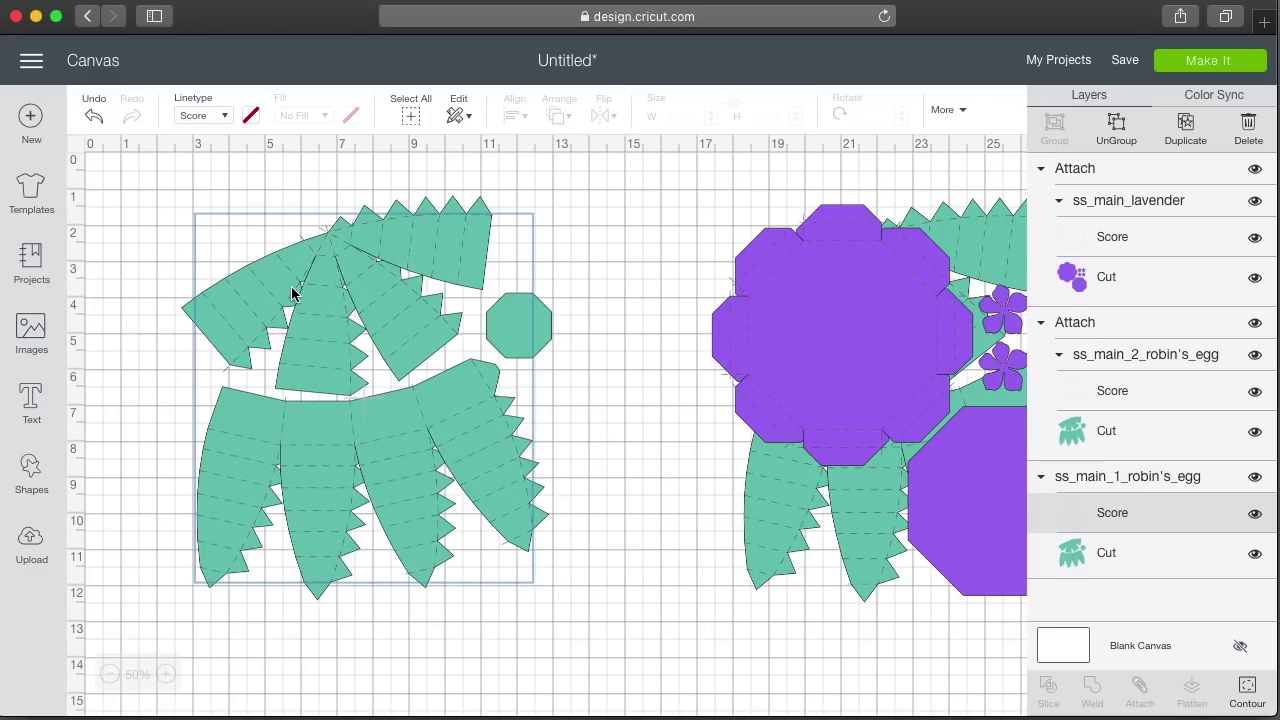
# - Select the whole ss_main_1_robin's_egg group and attach its score and cut layers
pyautogui.click(1094, 484)
pyautogui.click(662, 478)
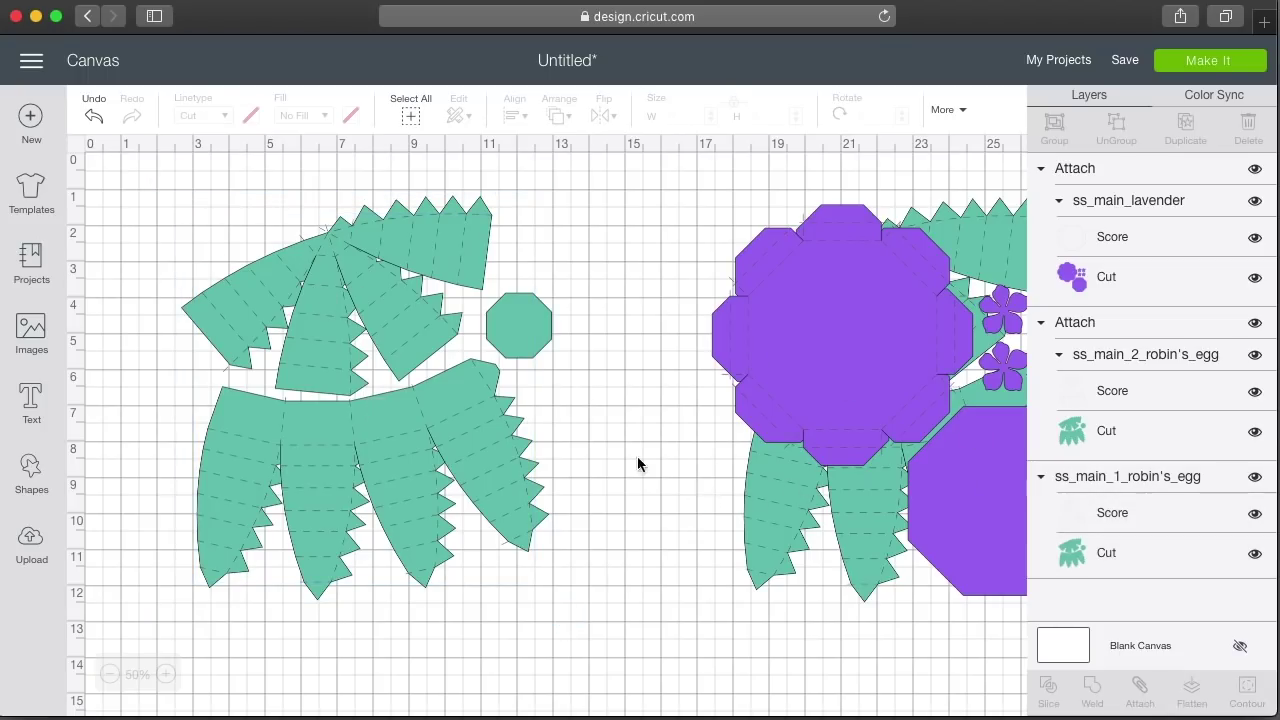
pyautogui.click(422, 325)
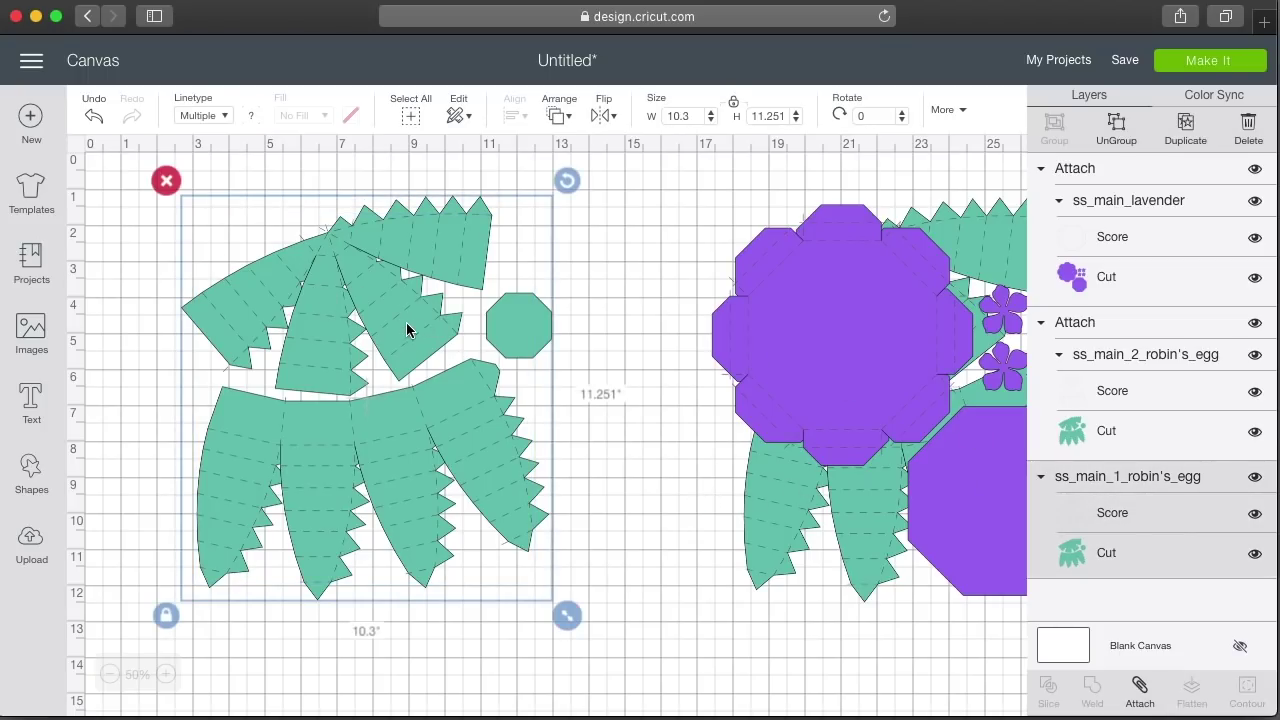
pyautogui.click(648, 318)
pyautogui.click(1110, 487)
pyautogui.click(1140, 688)
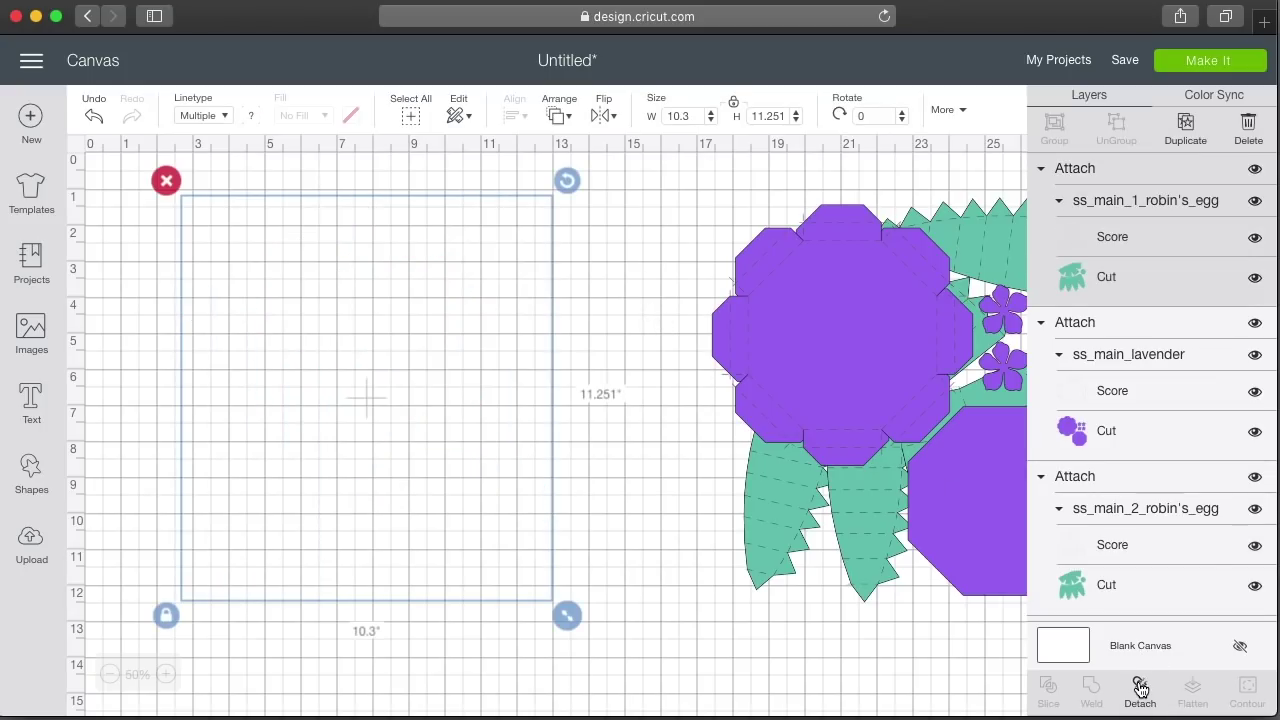
# - Generate the project's mats and check the Score and Cut operations assigned to each one
pyautogui.click(1199, 62)
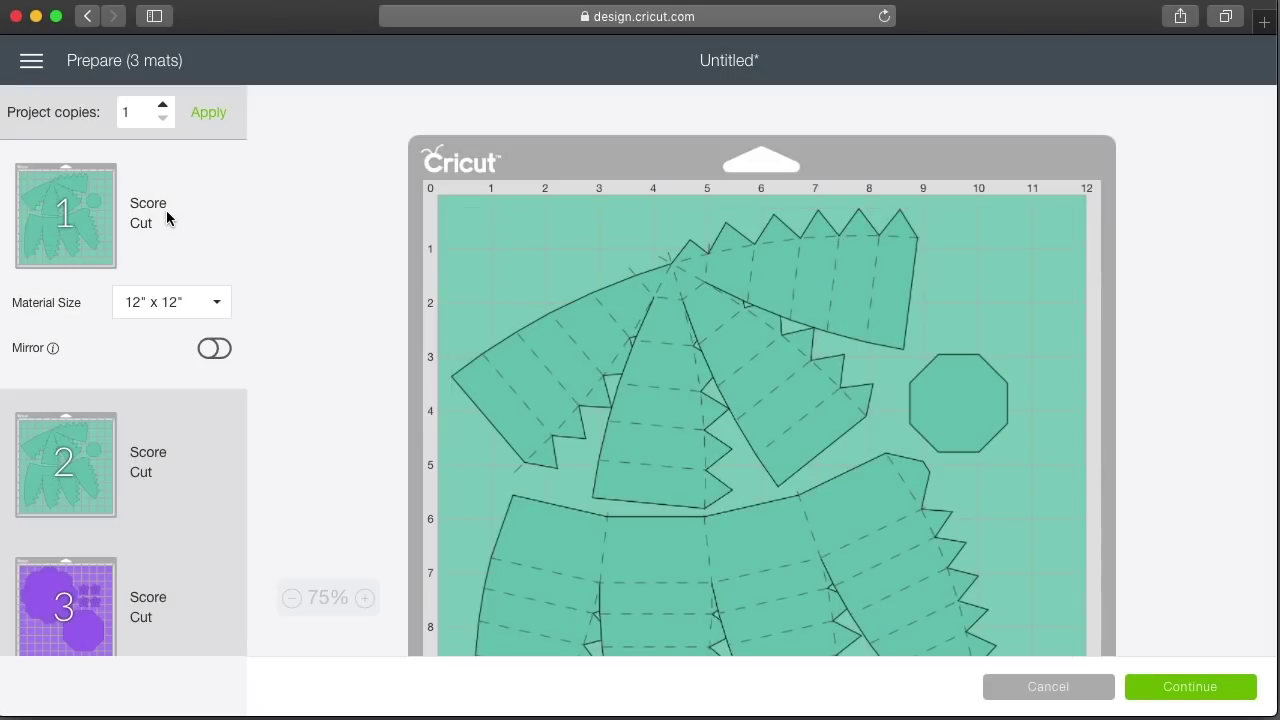
pyautogui.click(155, 445)
pyautogui.click(158, 595)
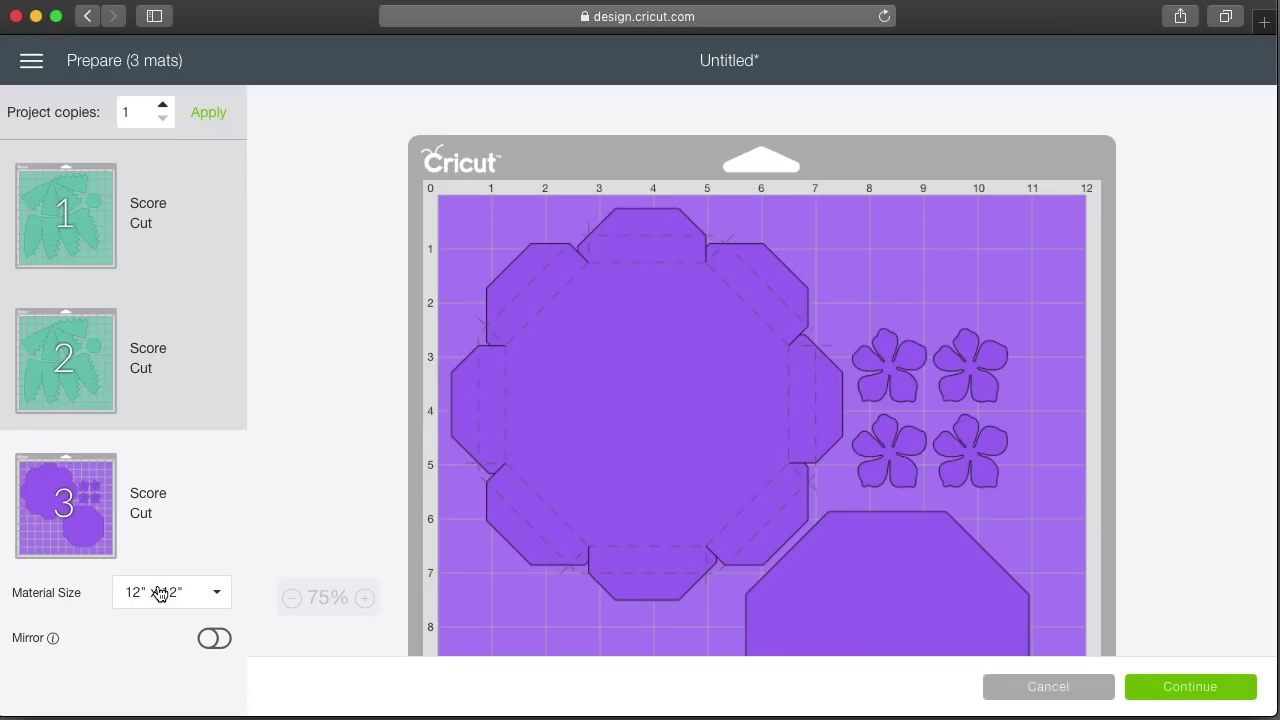
pyautogui.doubleClick(144, 203)
pyautogui.doubleClick(158, 222)
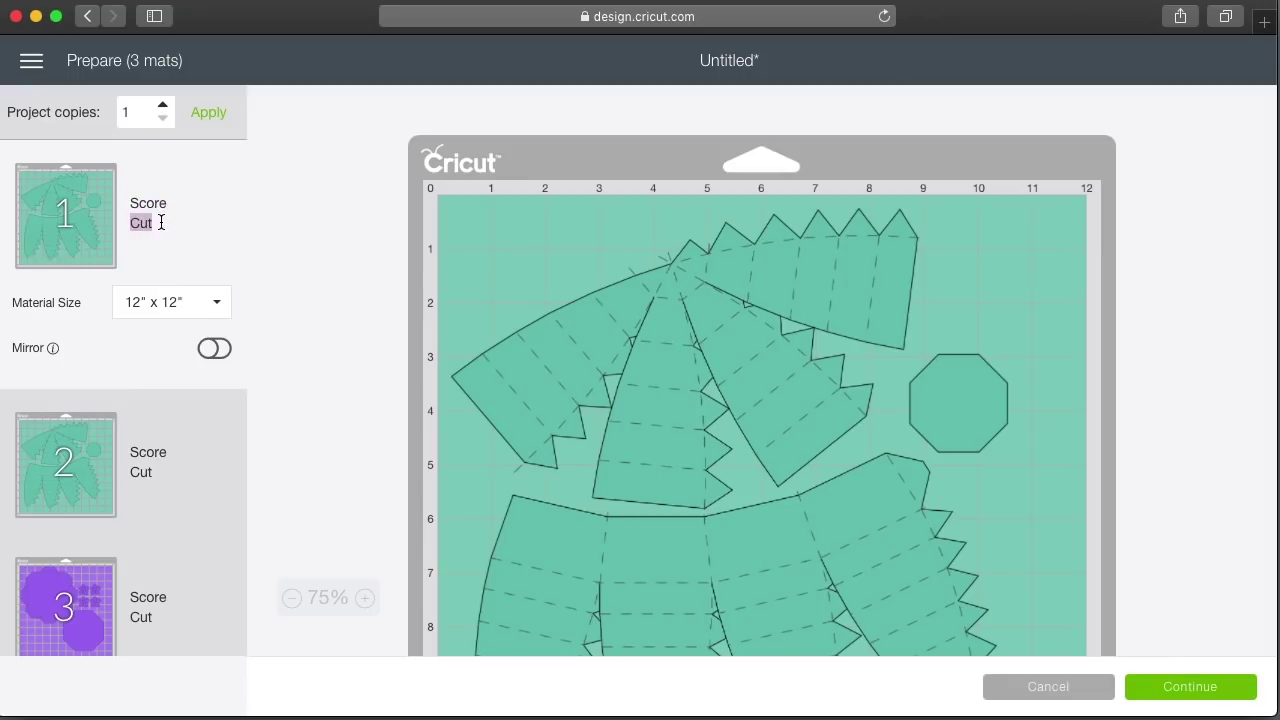
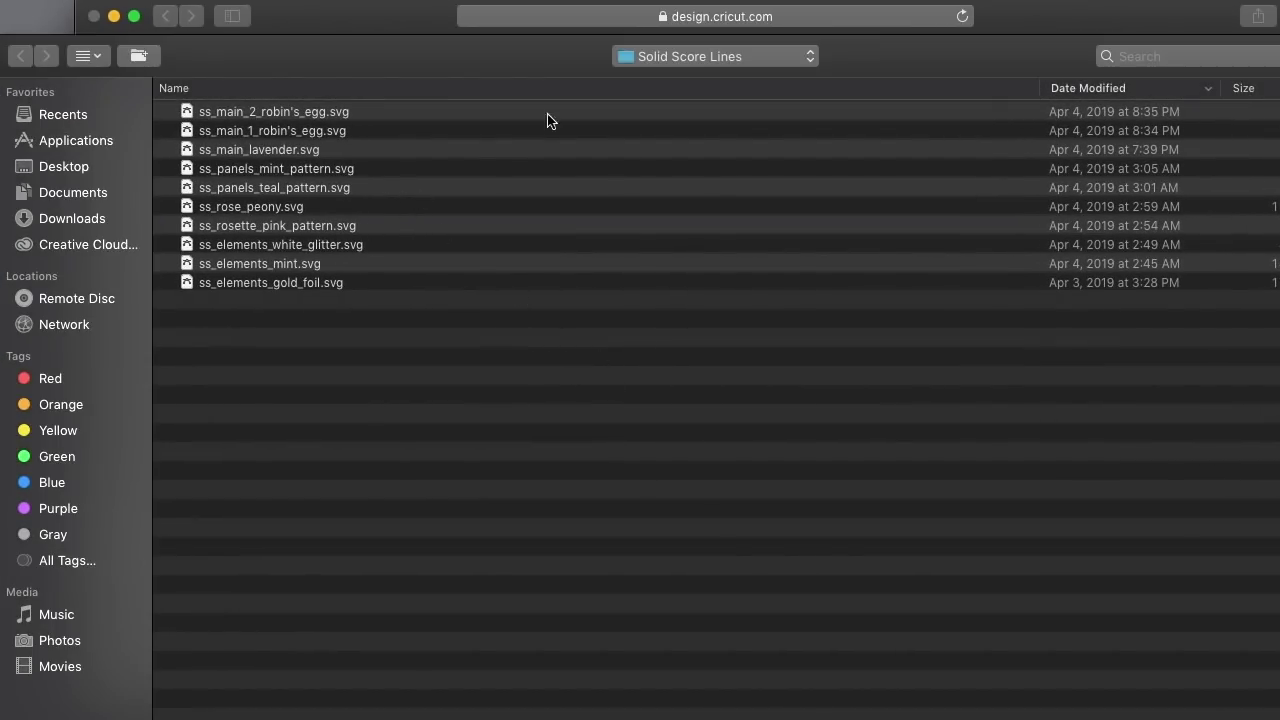
# - Browse to the SVG folder inside the Eggs-Quisite Gift Box 3DSVG.com folder on the Desktop for the image upload
pyautogui.click(686, 60)
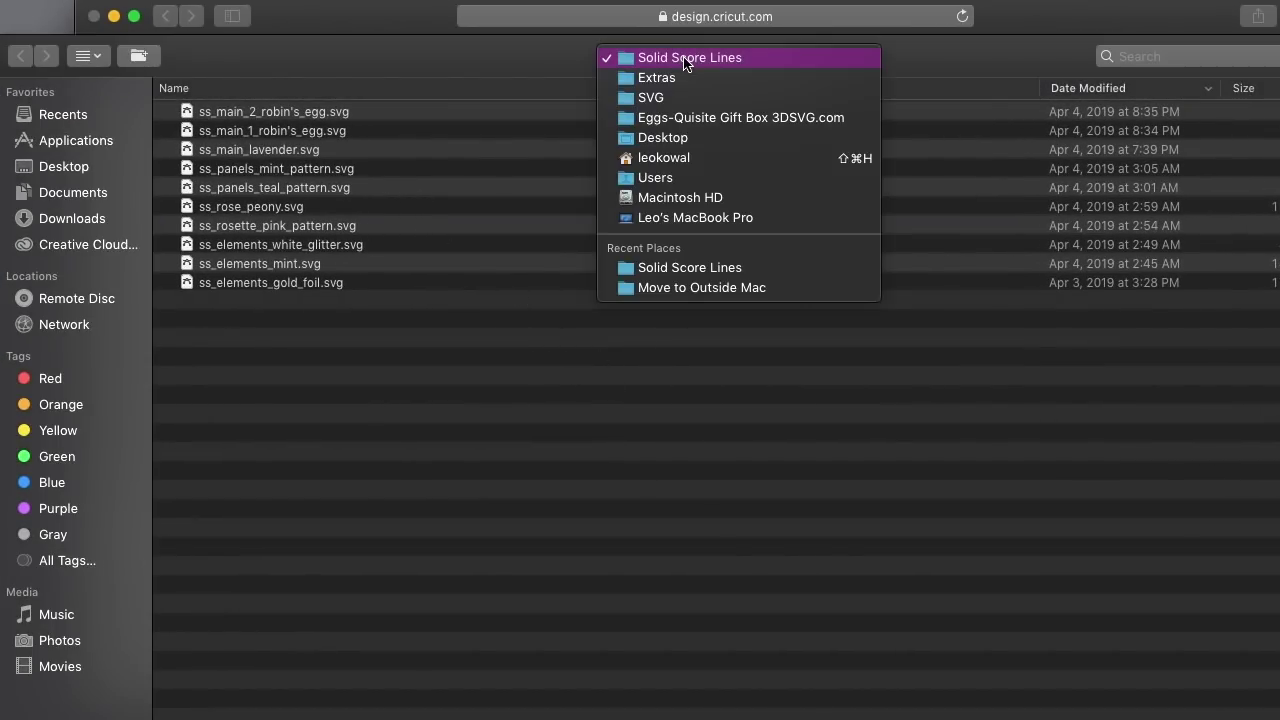
pyautogui.click(677, 134)
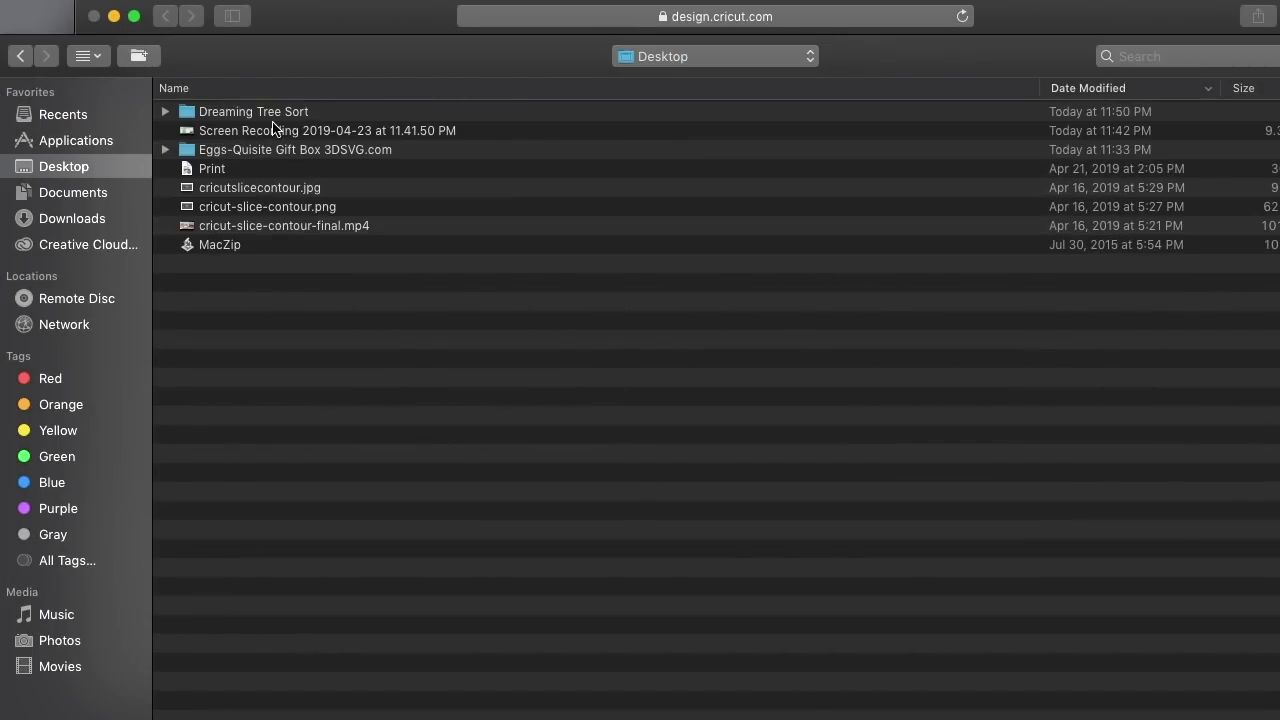
pyautogui.click(246, 154)
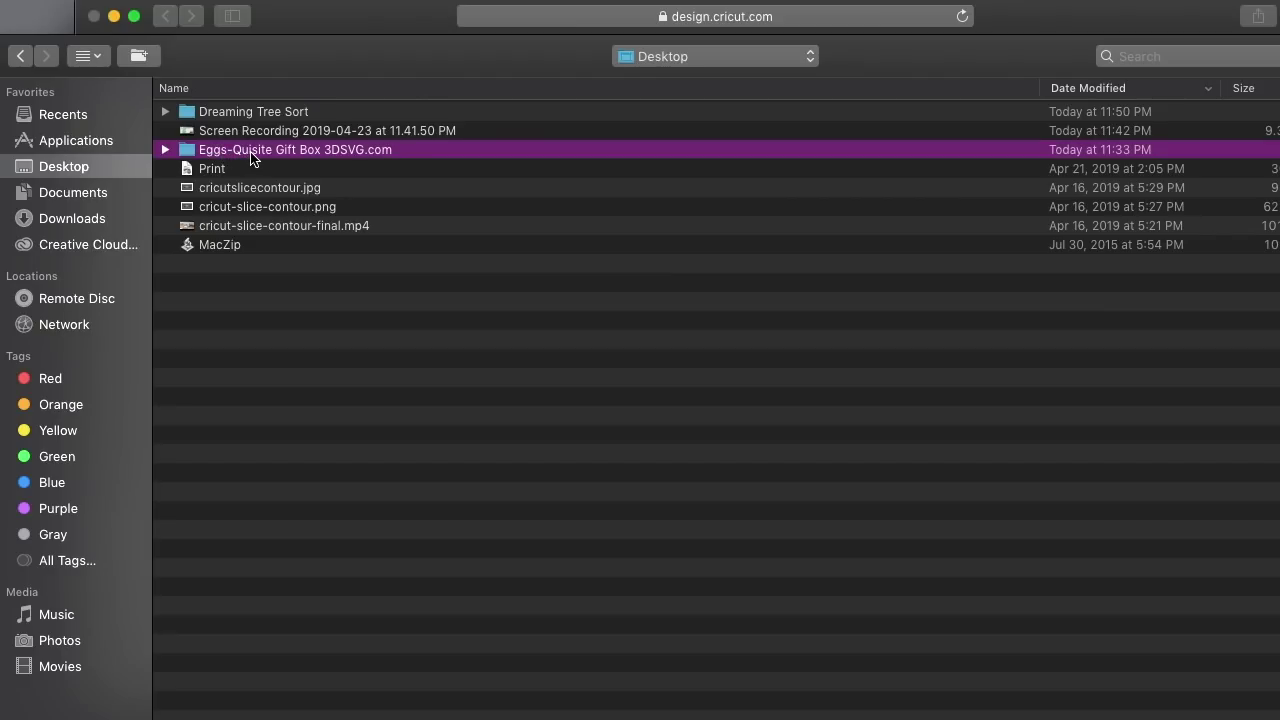
pyautogui.doubleClick(250, 157)
pyautogui.click(212, 116)
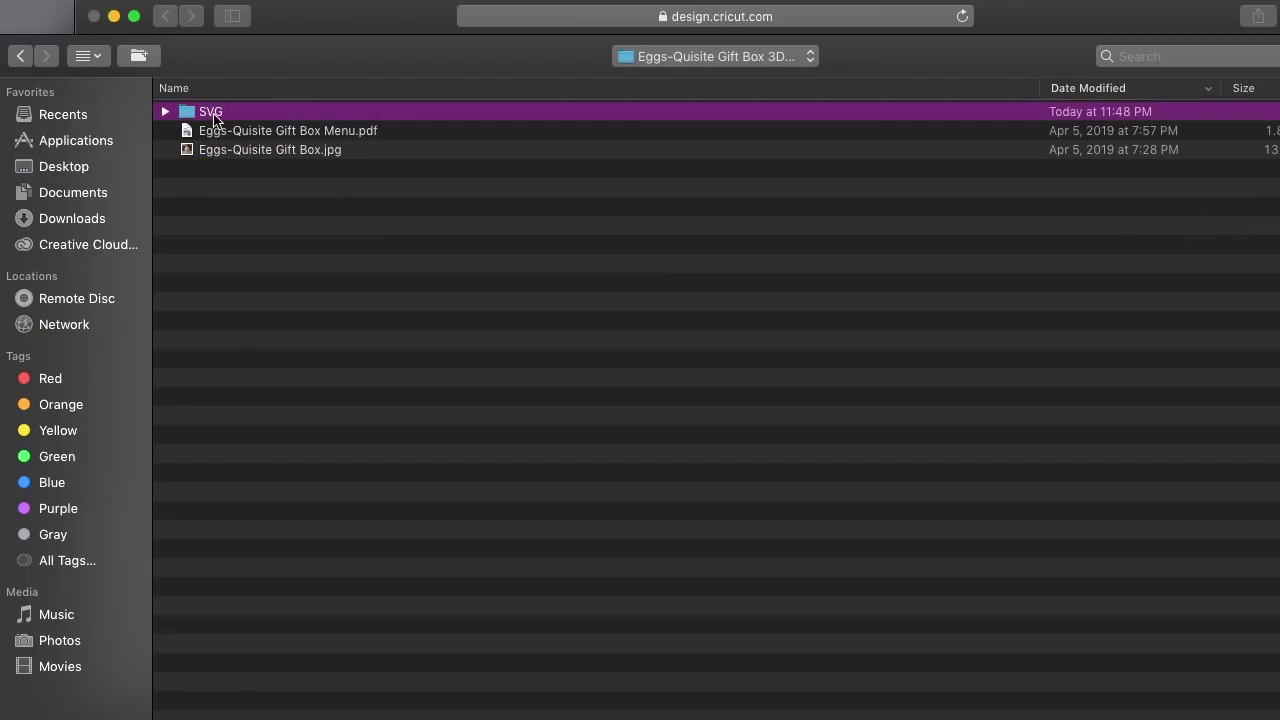
pyautogui.doubleClick(213, 114)
# - Choose main_2_robin's_egg.svg from the SVG folder and save it as an uploaded image under the name main_2_robin's_egg
pyautogui.click(238, 134)
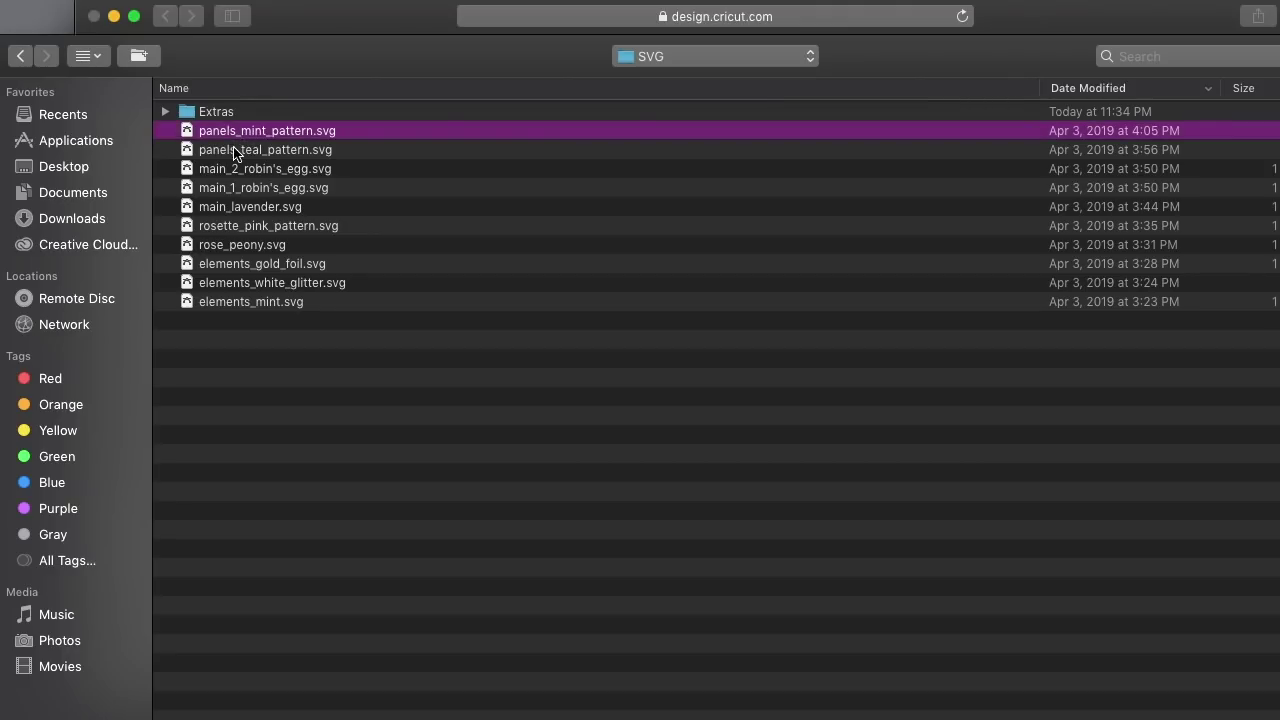
pyautogui.click(234, 152)
pyautogui.click(234, 168)
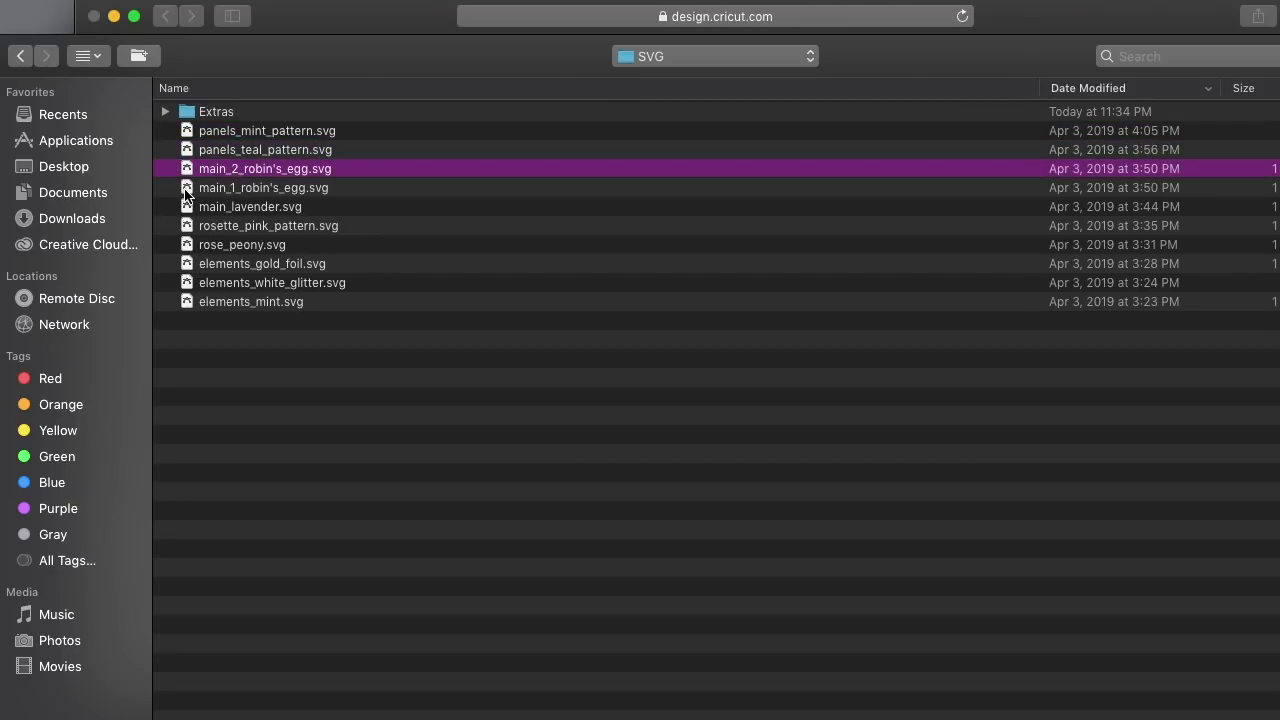
pyautogui.click(221, 138)
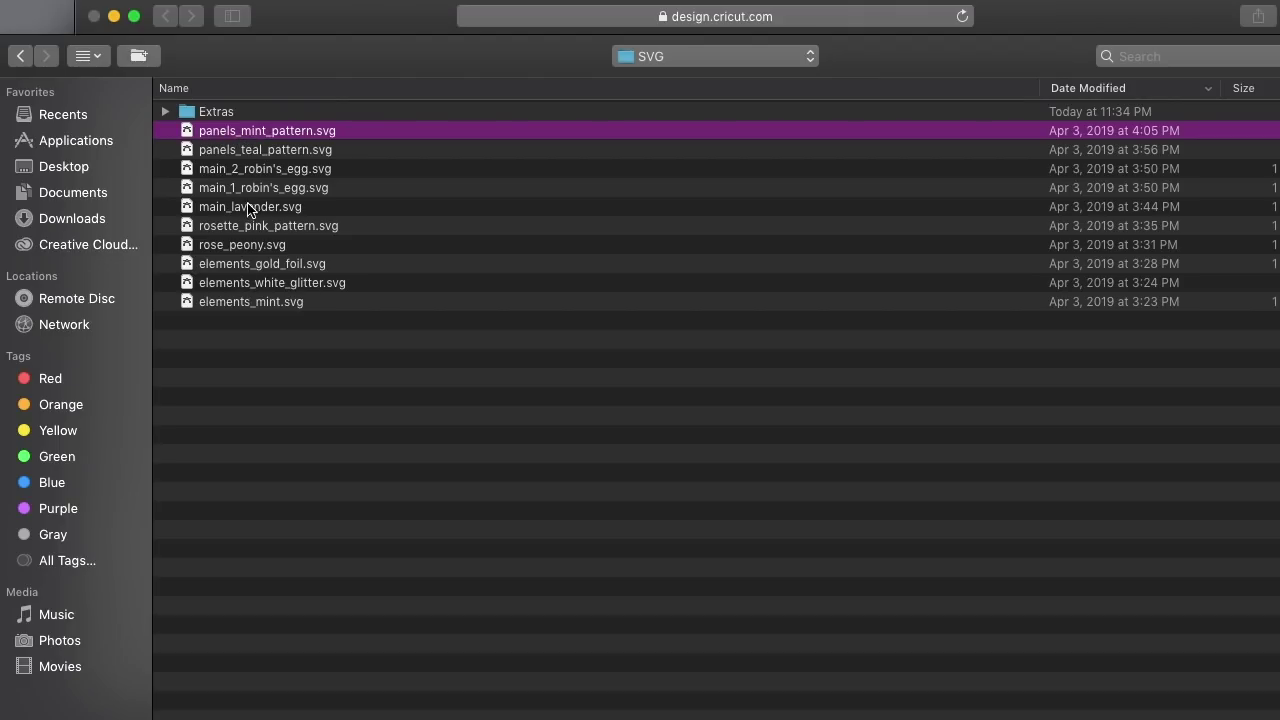
pyautogui.doubleClick(244, 170)
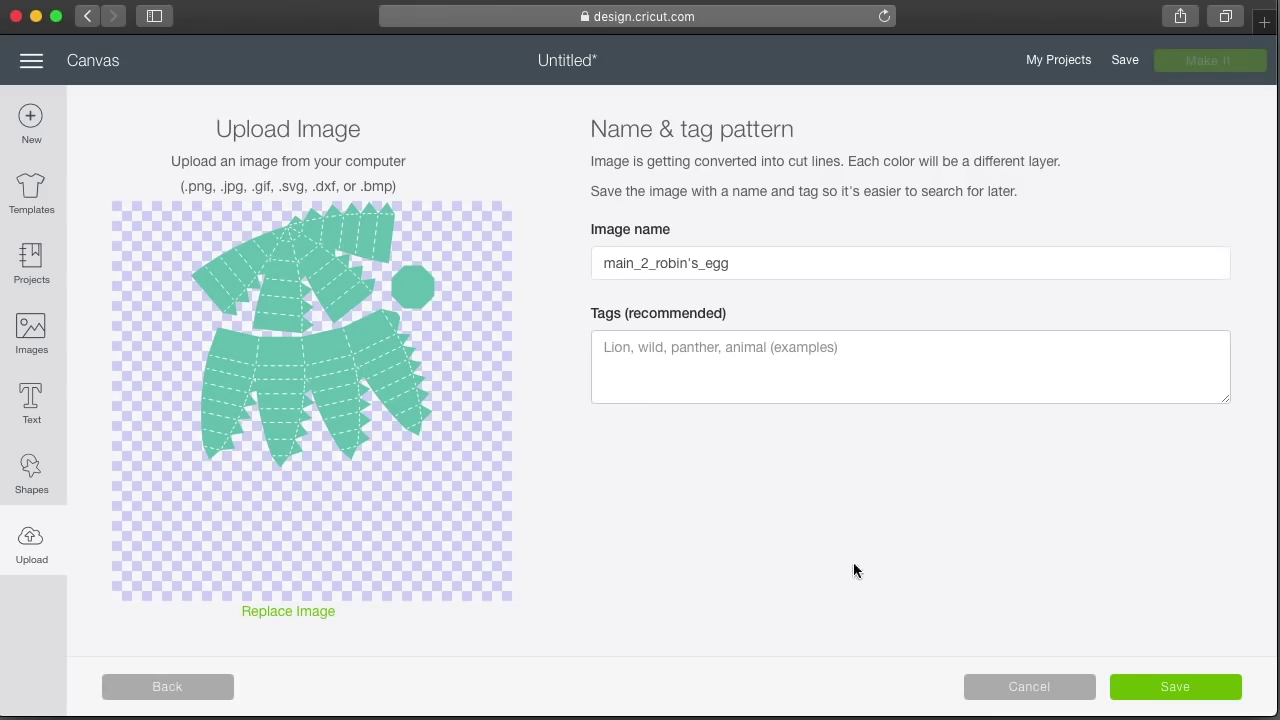
pyautogui.click(1184, 688)
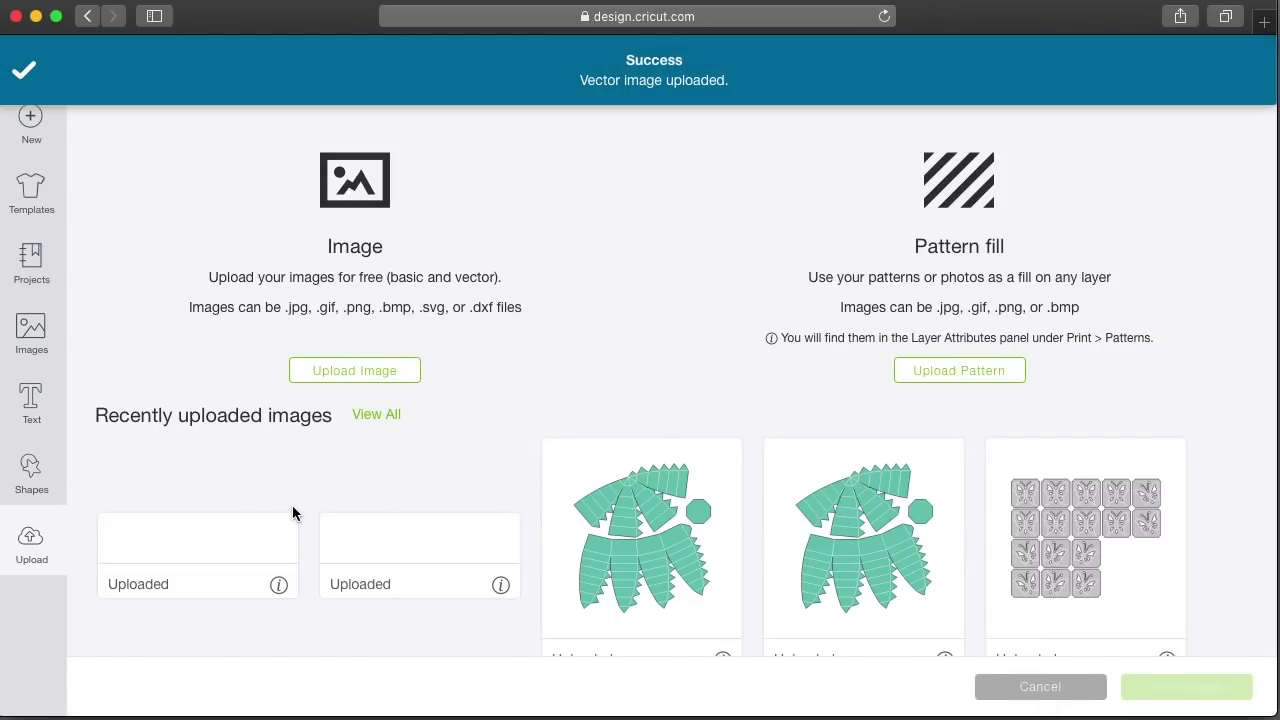
# - Insert the newly uploaded main_2_robin's_egg image onto the empty canvas and position it near the upper-left area of the grid
pyautogui.click(243, 532)
pyautogui.click(1178, 690)
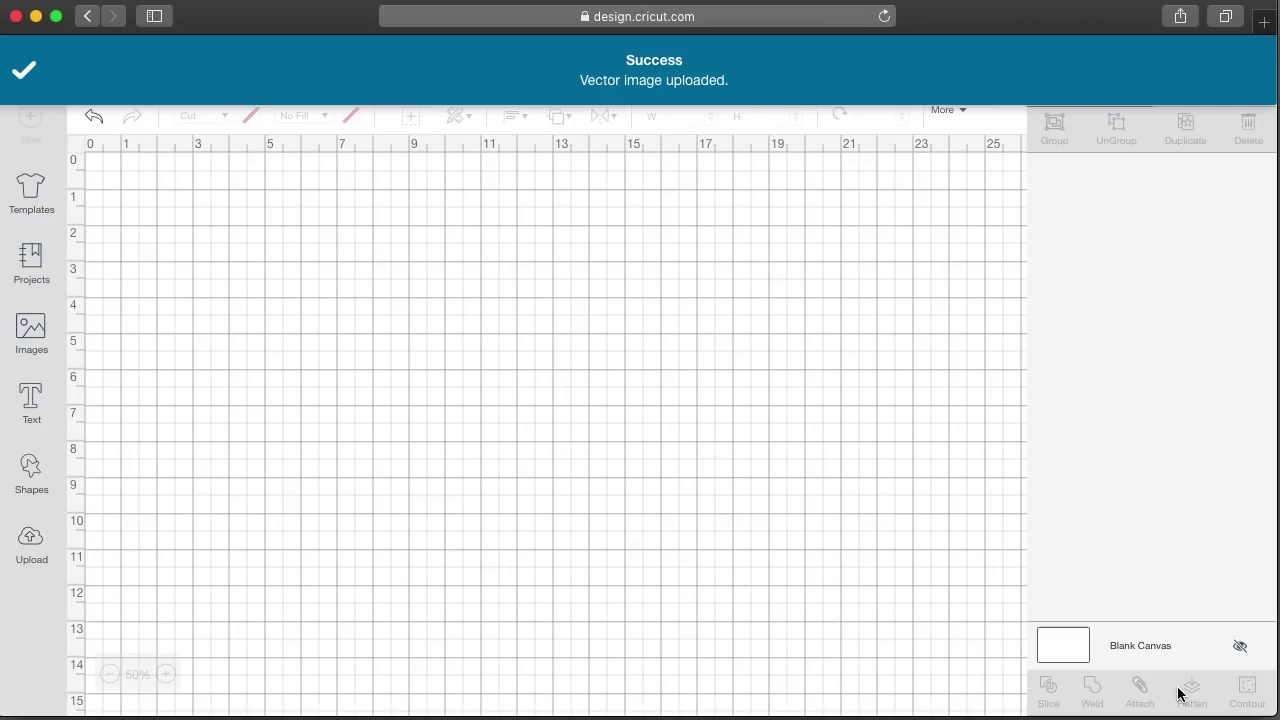
pyautogui.moveTo(416, 389); pyautogui.dragTo(356, 327)
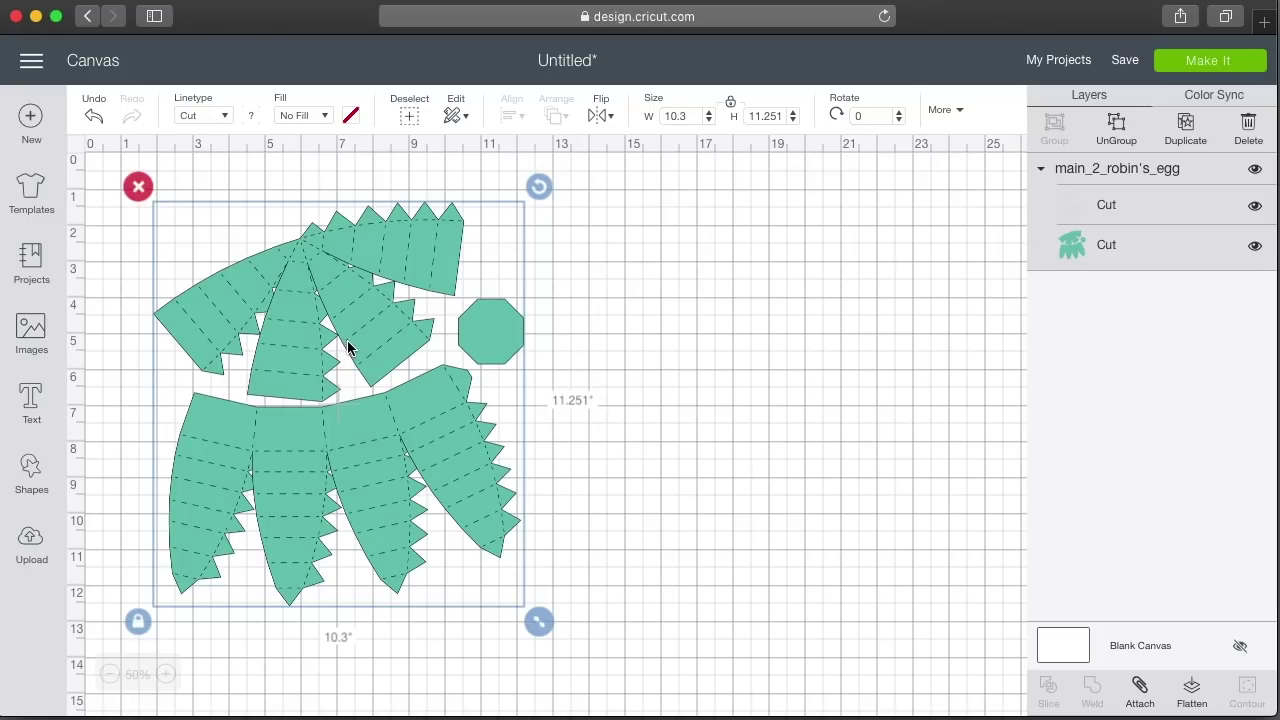
# - Review the linetype choices for the main_2_robin's_egg group, keep Cut, and attach its layers
pyautogui.click(214, 117)
pyautogui.click(214, 117)
pyautogui.click(1140, 688)
# - Generate the mat for the attached main_2_robin's_egg design and check which operation it lists
pyautogui.click(1210, 61)
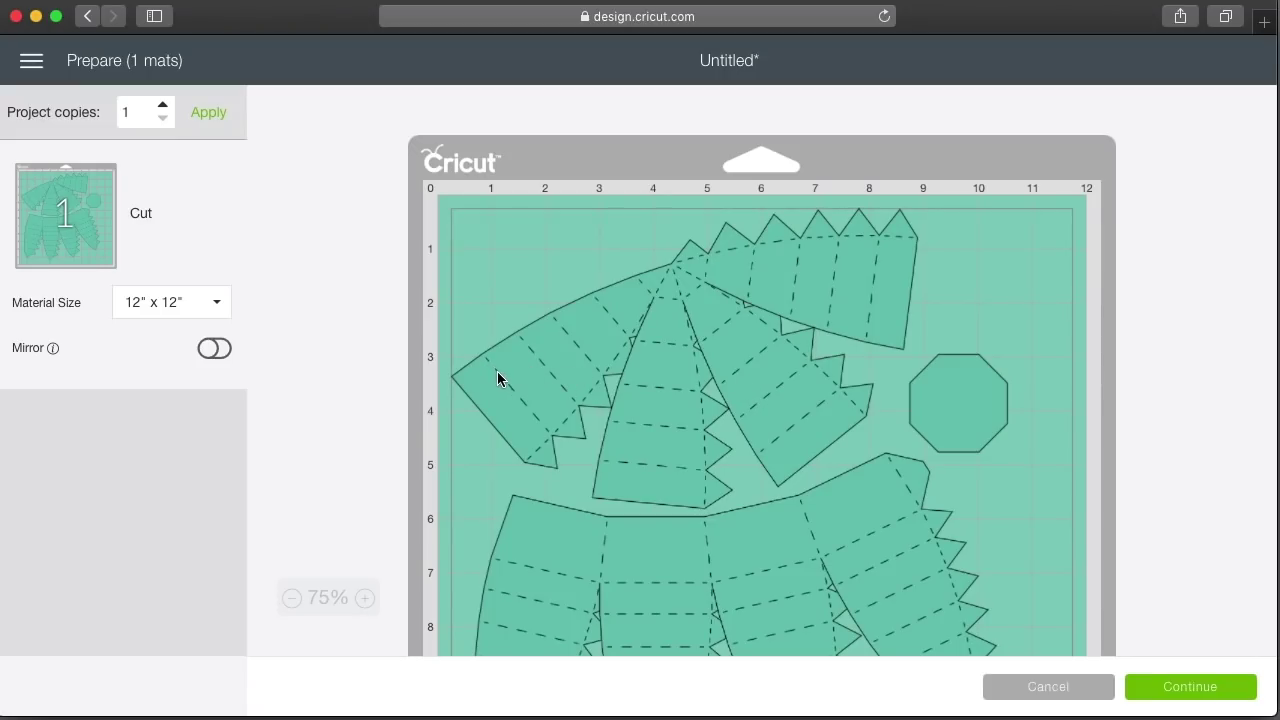
pyautogui.click(138, 215)
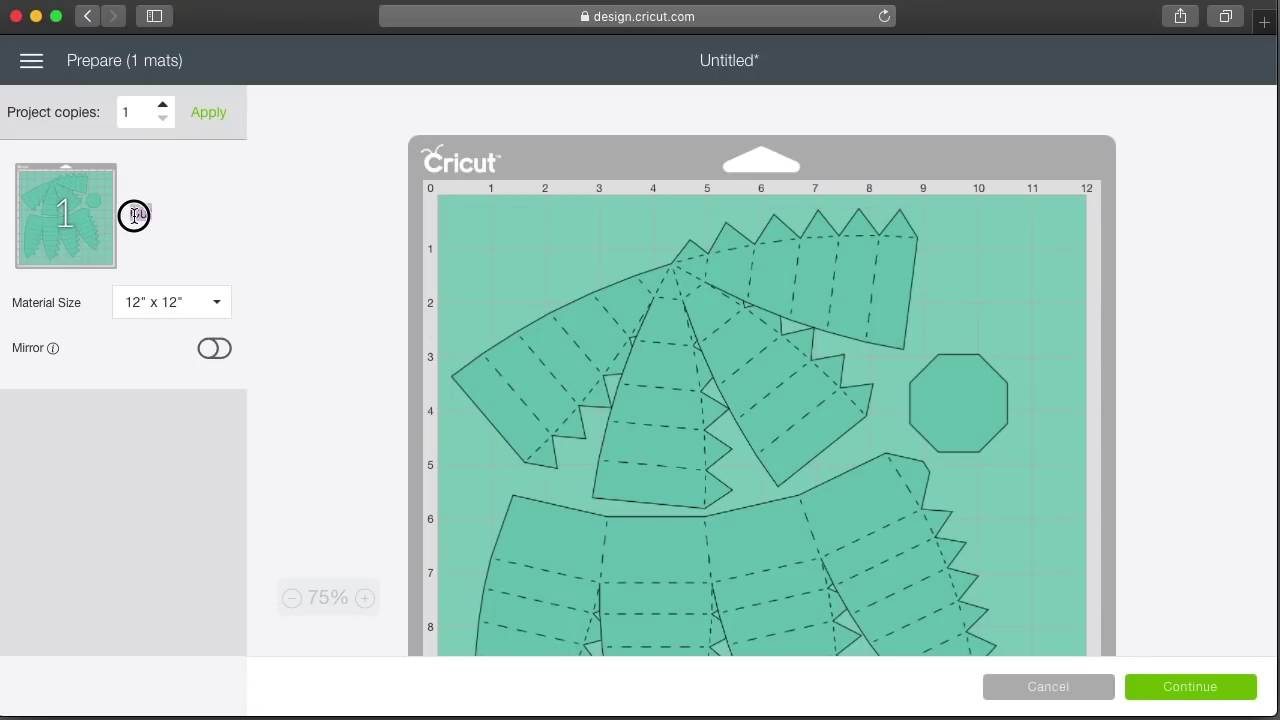
pyautogui.click(149, 215)
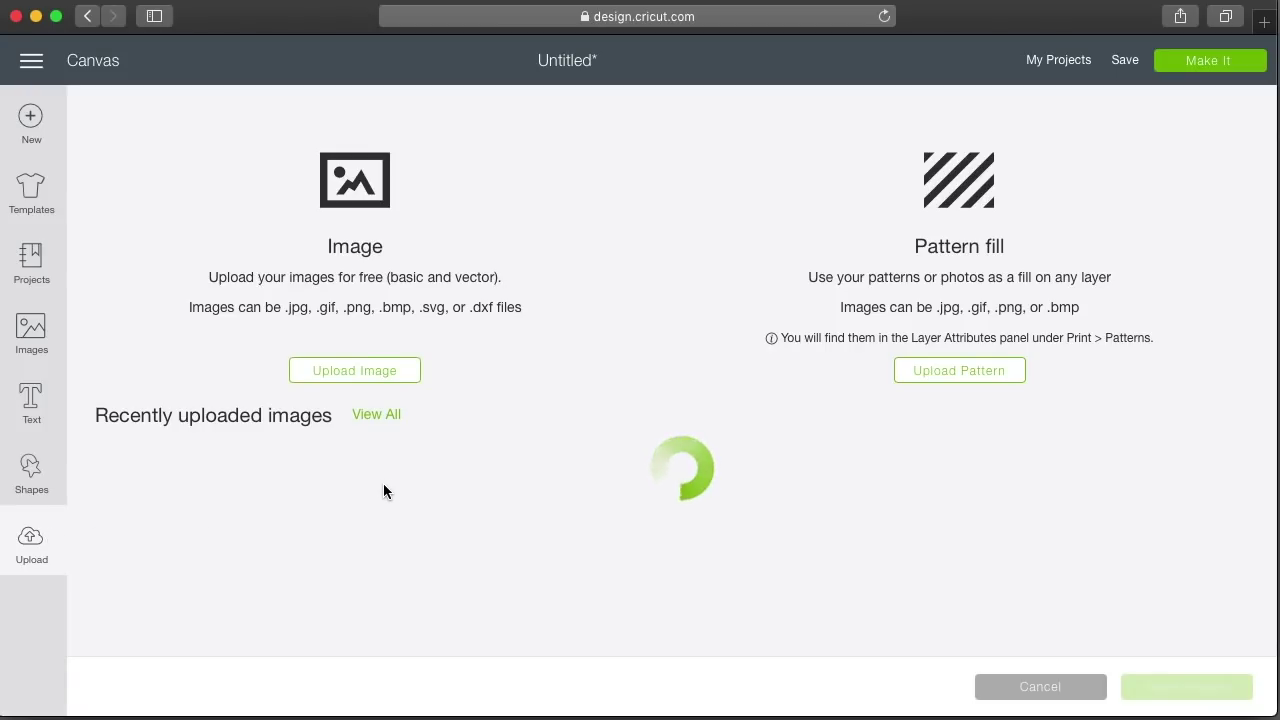
# - Insert the uploaded ss_main_1_robin's_egg image to the right of main_2_robin's_egg and select each group to compare dashed and solid score lines
pyautogui.click(663, 528)
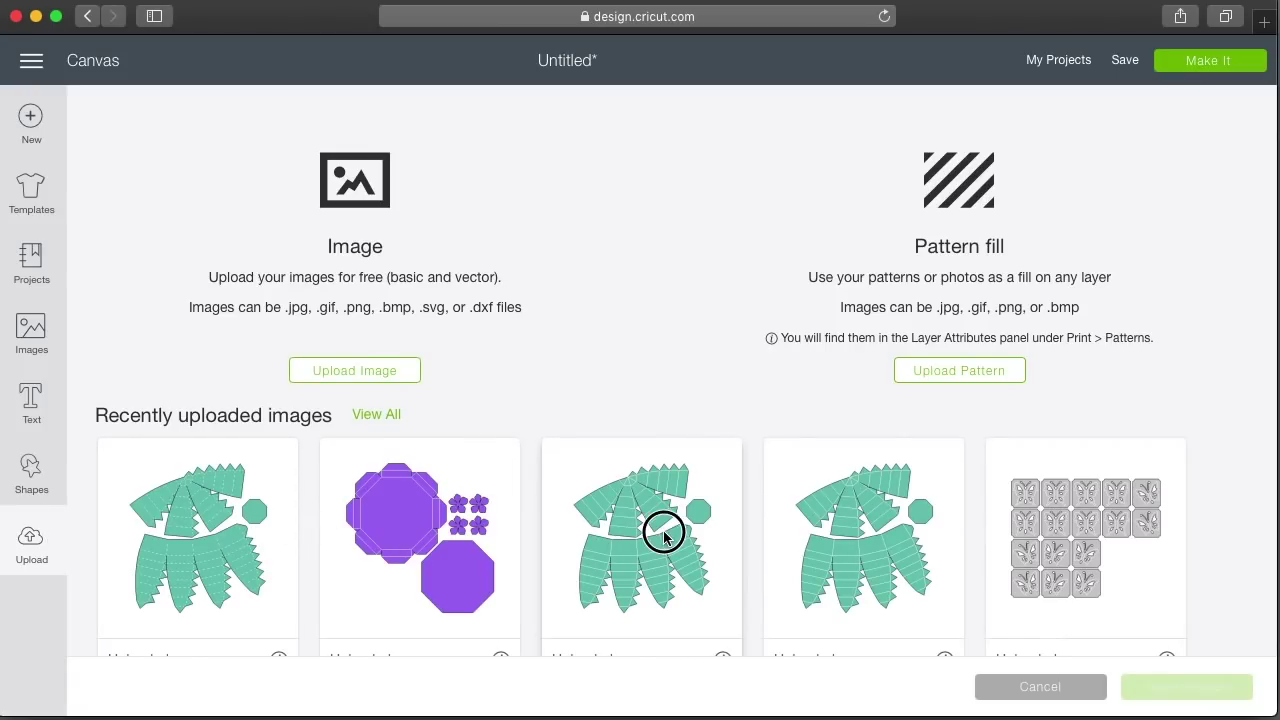
pyautogui.click(1157, 687)
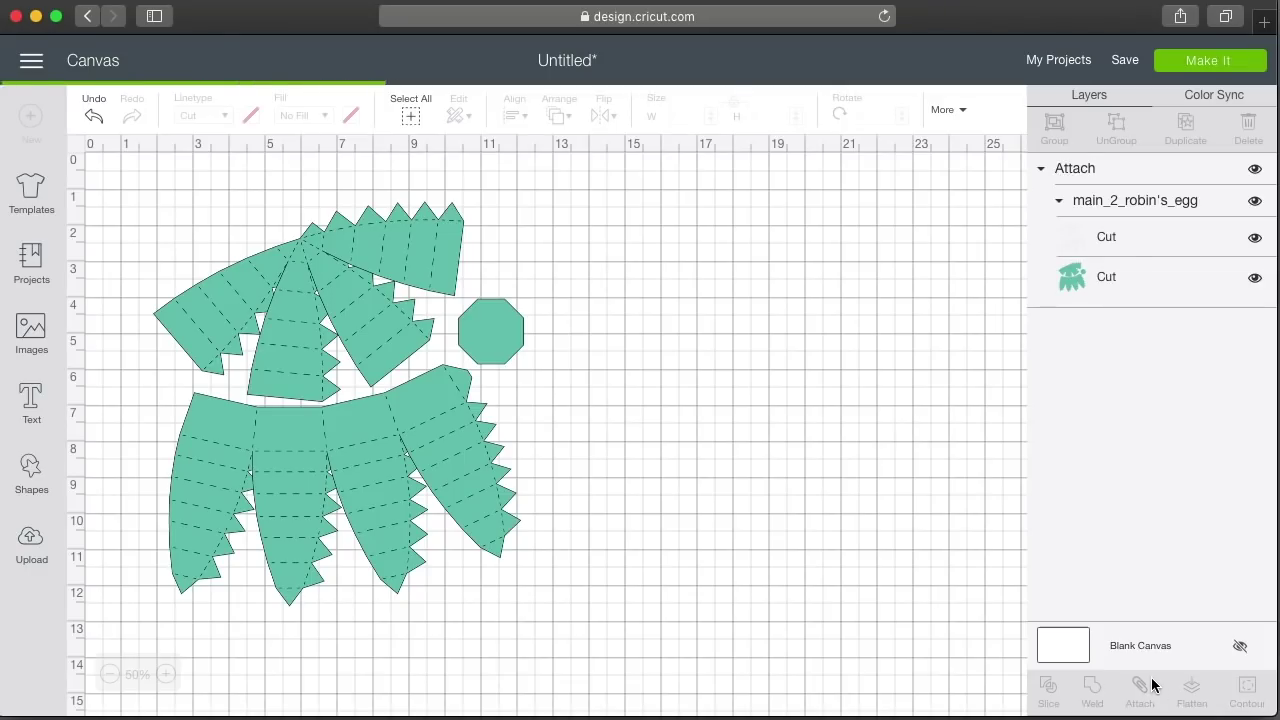
pyautogui.moveTo(419, 437); pyautogui.dragTo(760, 349)
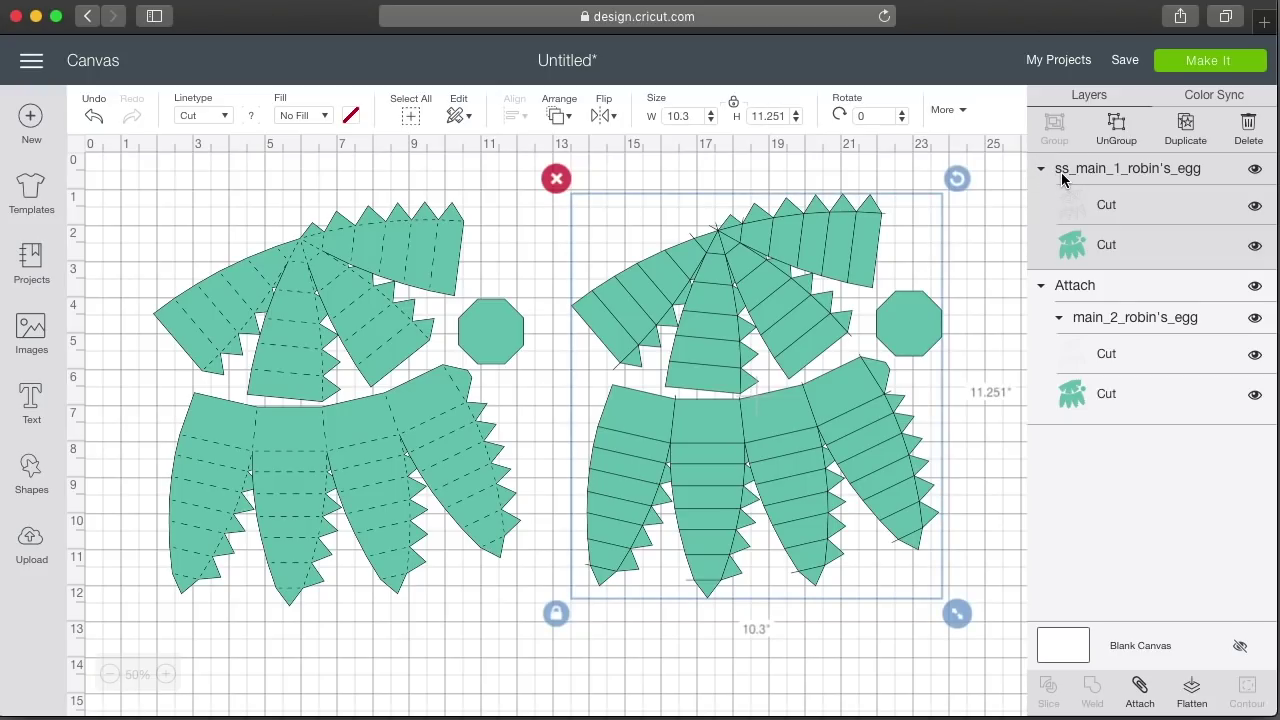
pyautogui.click(1101, 325)
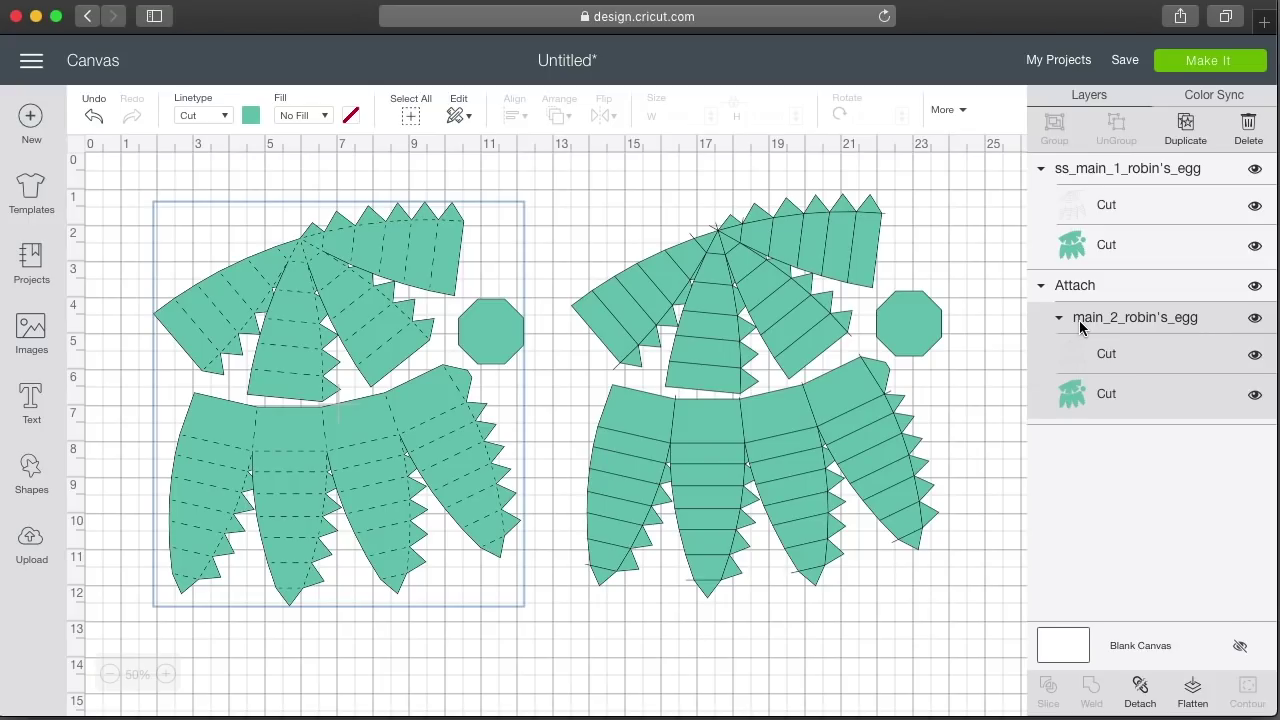
pyautogui.click(714, 306)
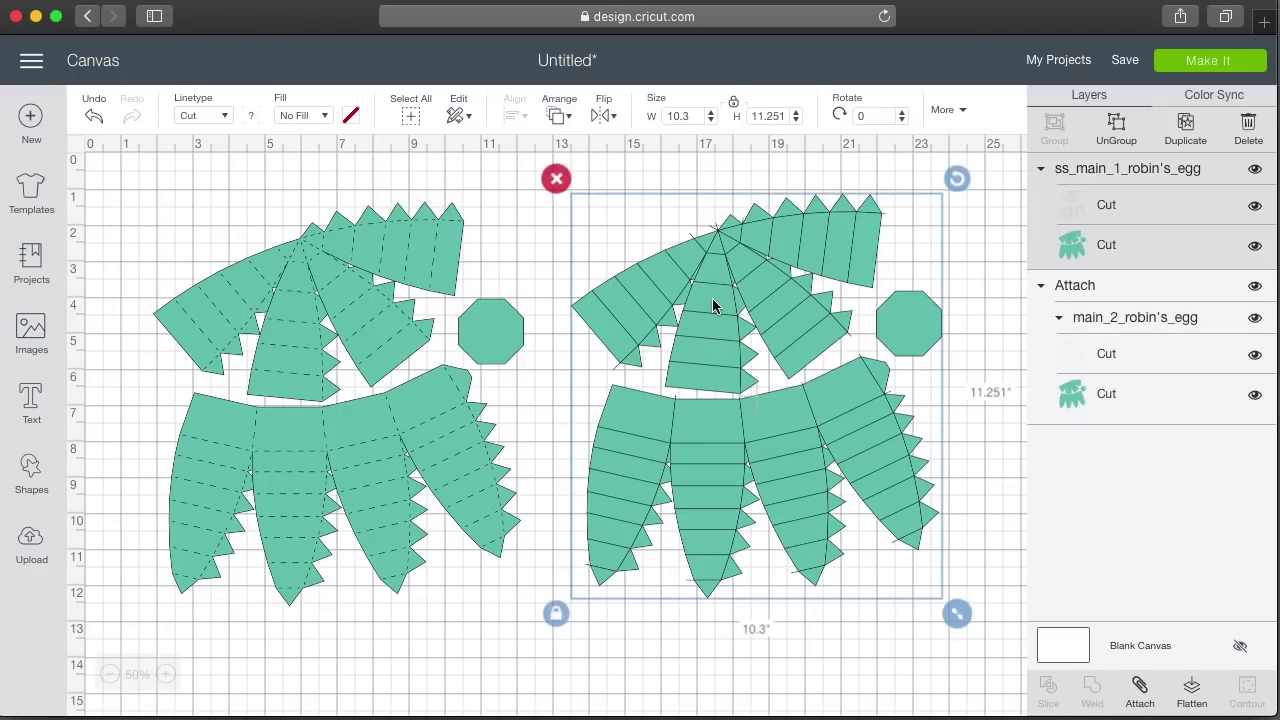